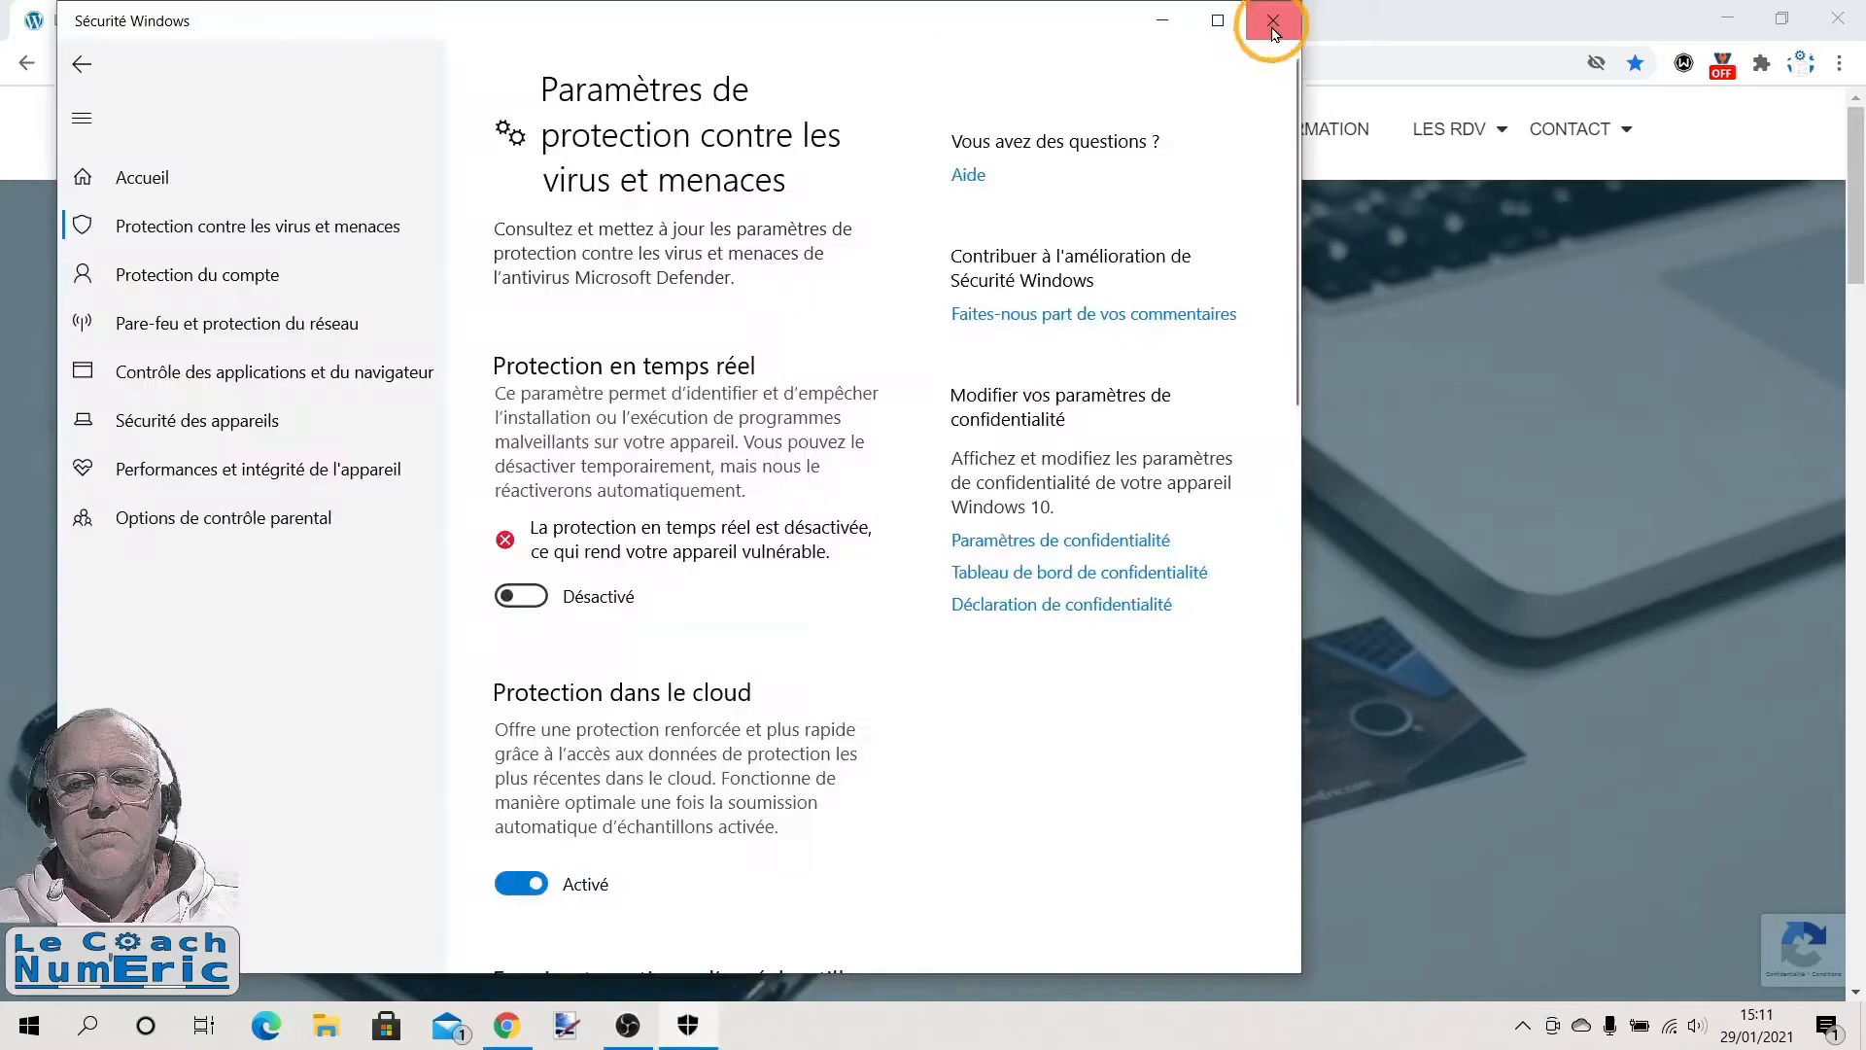
Close the Windows Security window and review the grouped Mail, Sécurité Windows, Google Chrome and Lenovo Vantage notifications in the notification centre
{"action": "left_click", "coordinate": [1273, 32]}
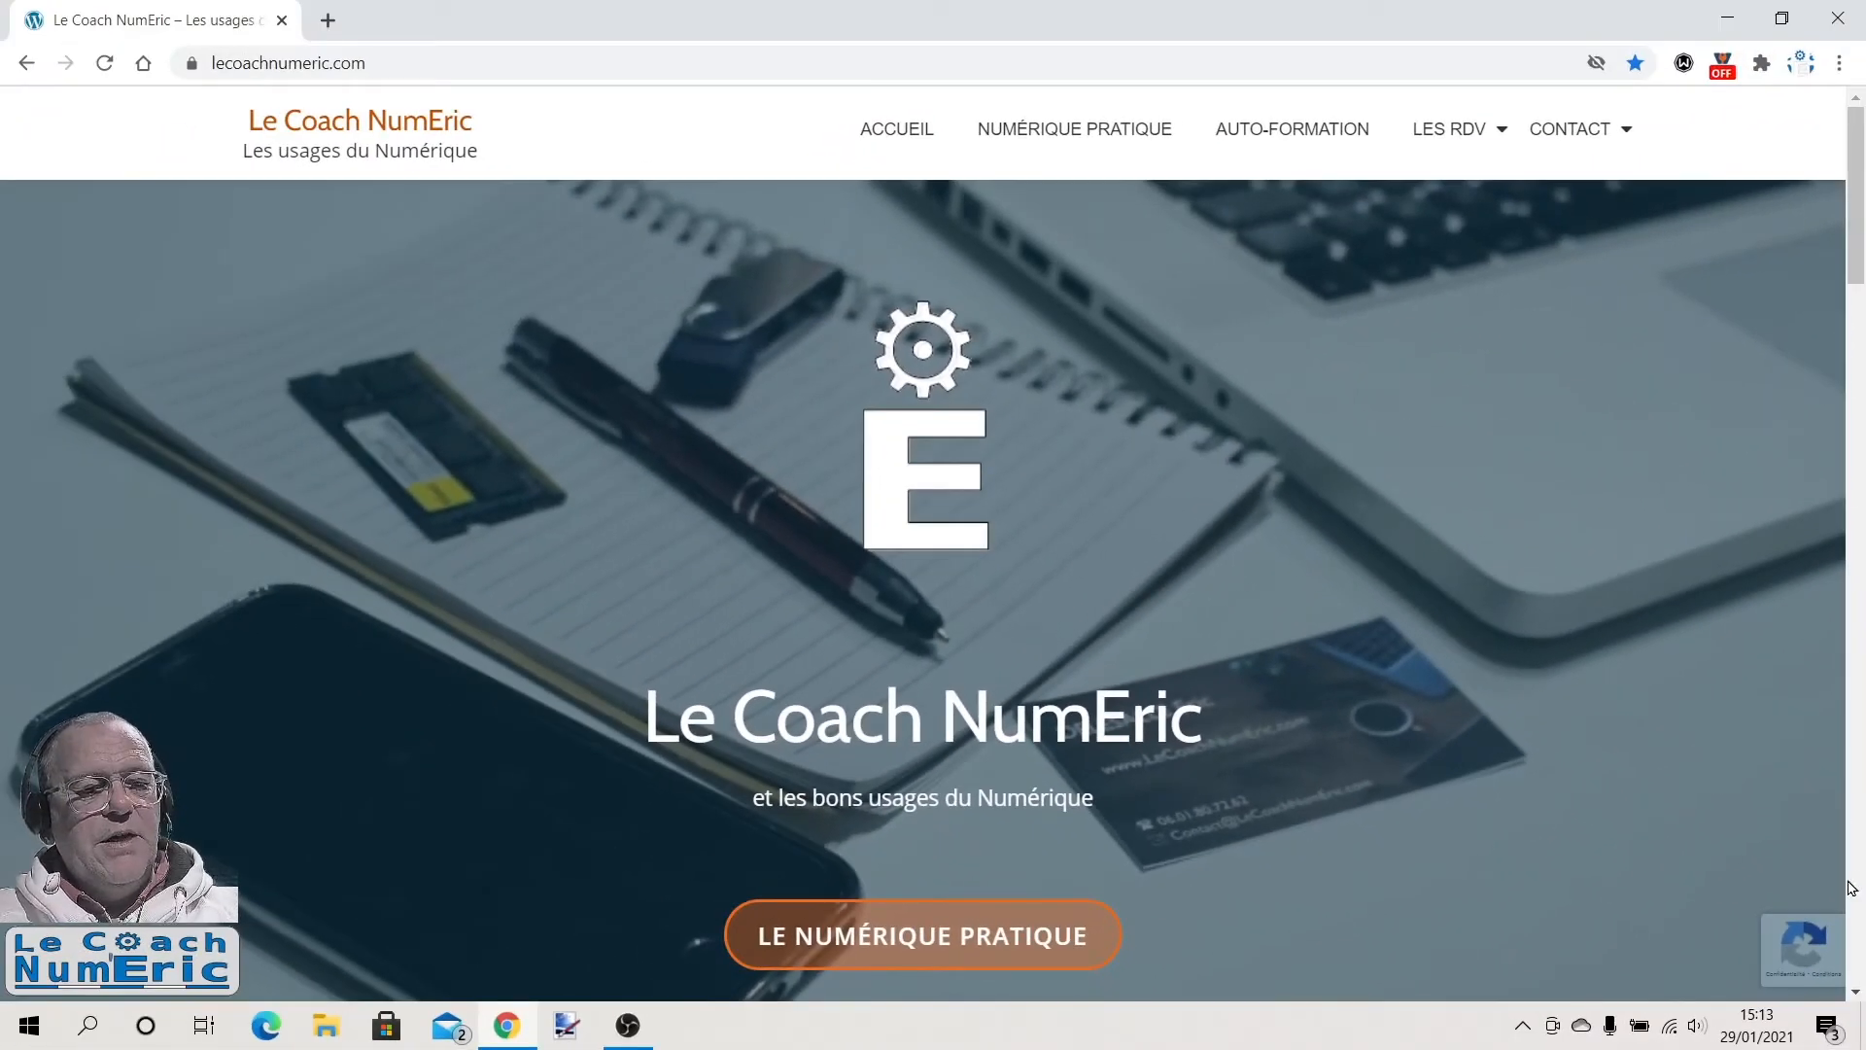
{"action": "left_click", "coordinate": [1827, 1026]}
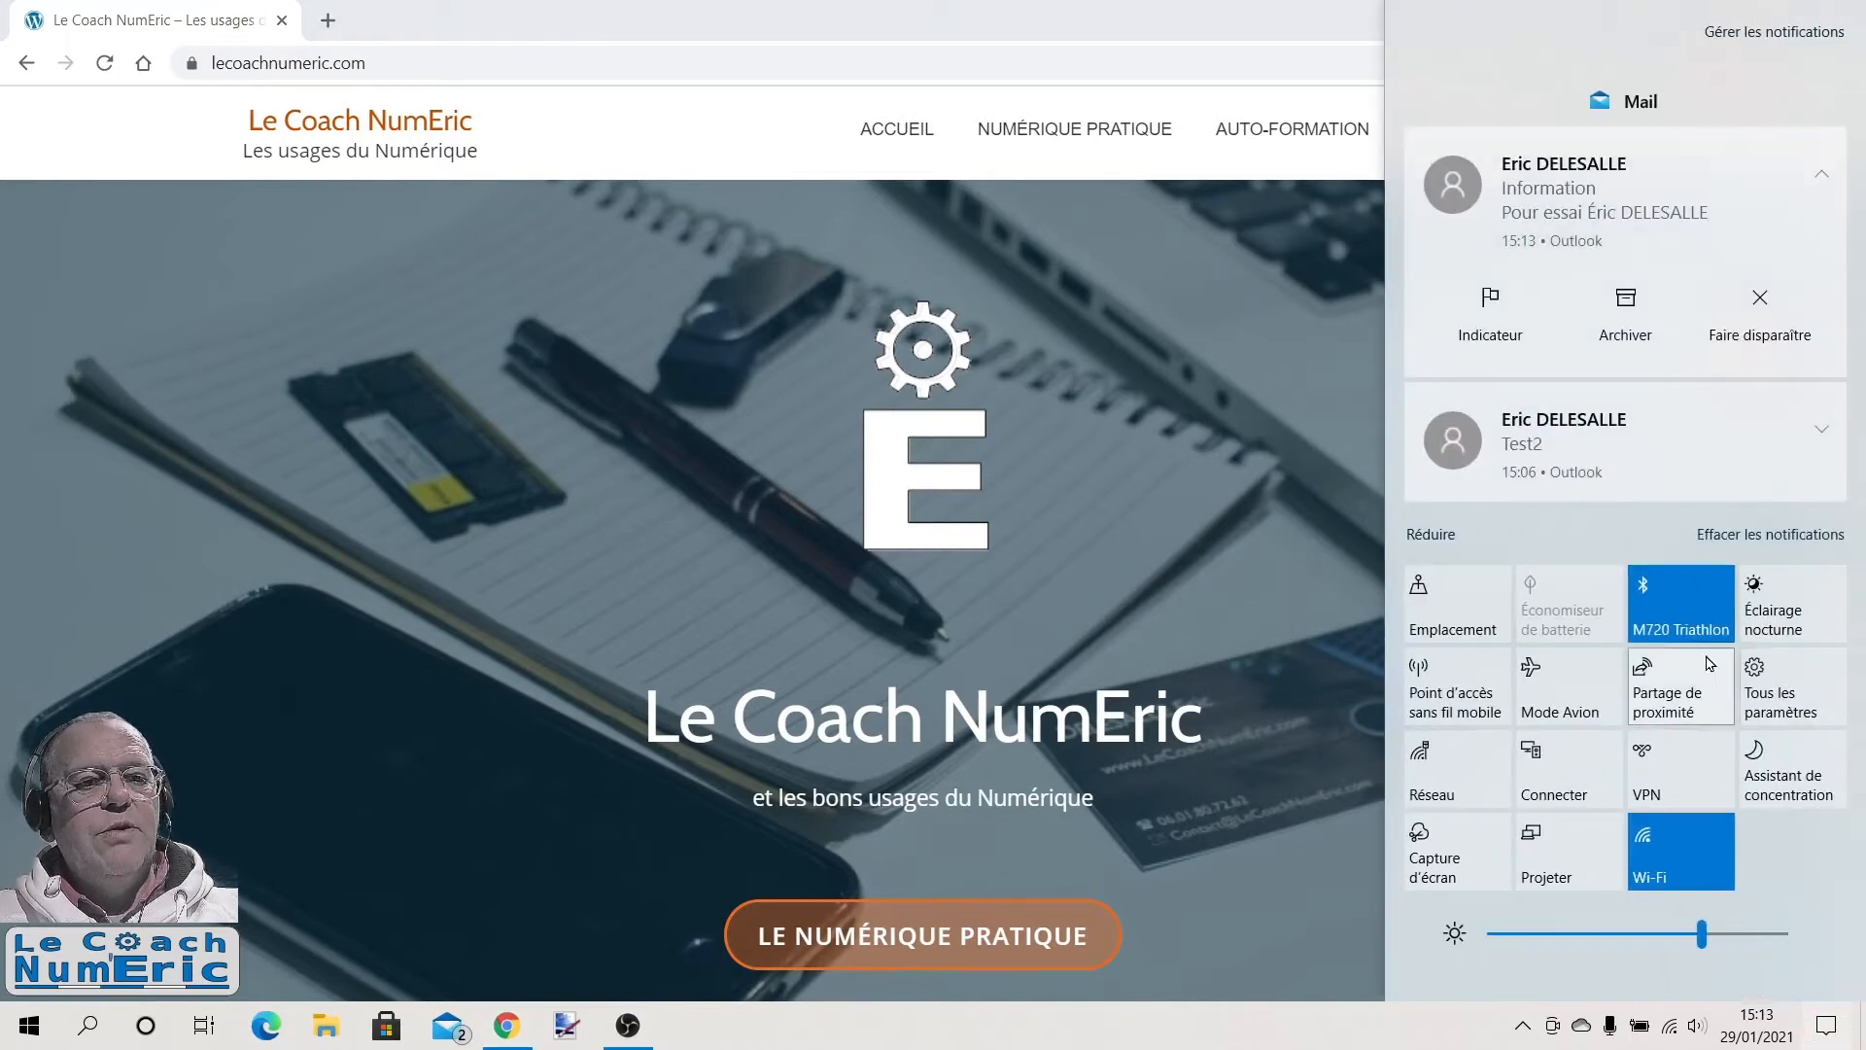
{"action": "mouse_move", "coordinate": [1680, 468]}
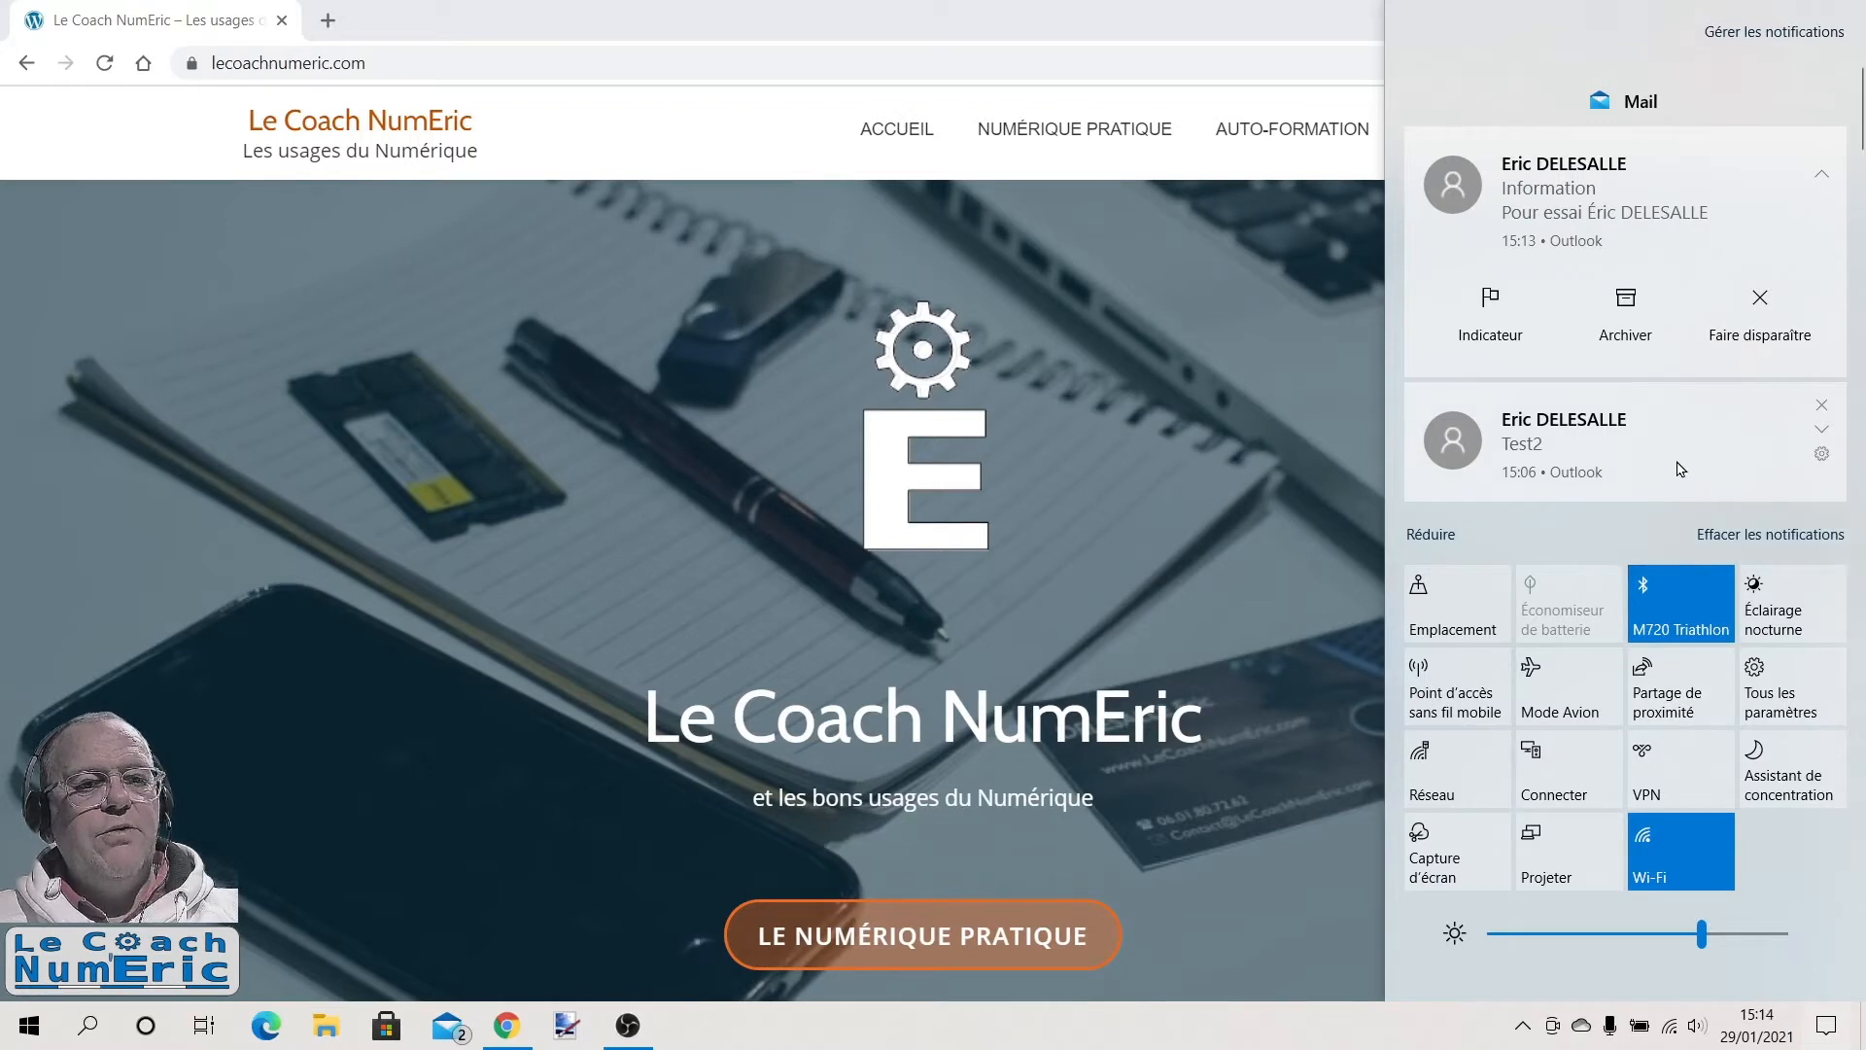
{"action": "scroll", "coordinate": [1680, 469], "scroll_direction": "down", "scroll_amount": 5}
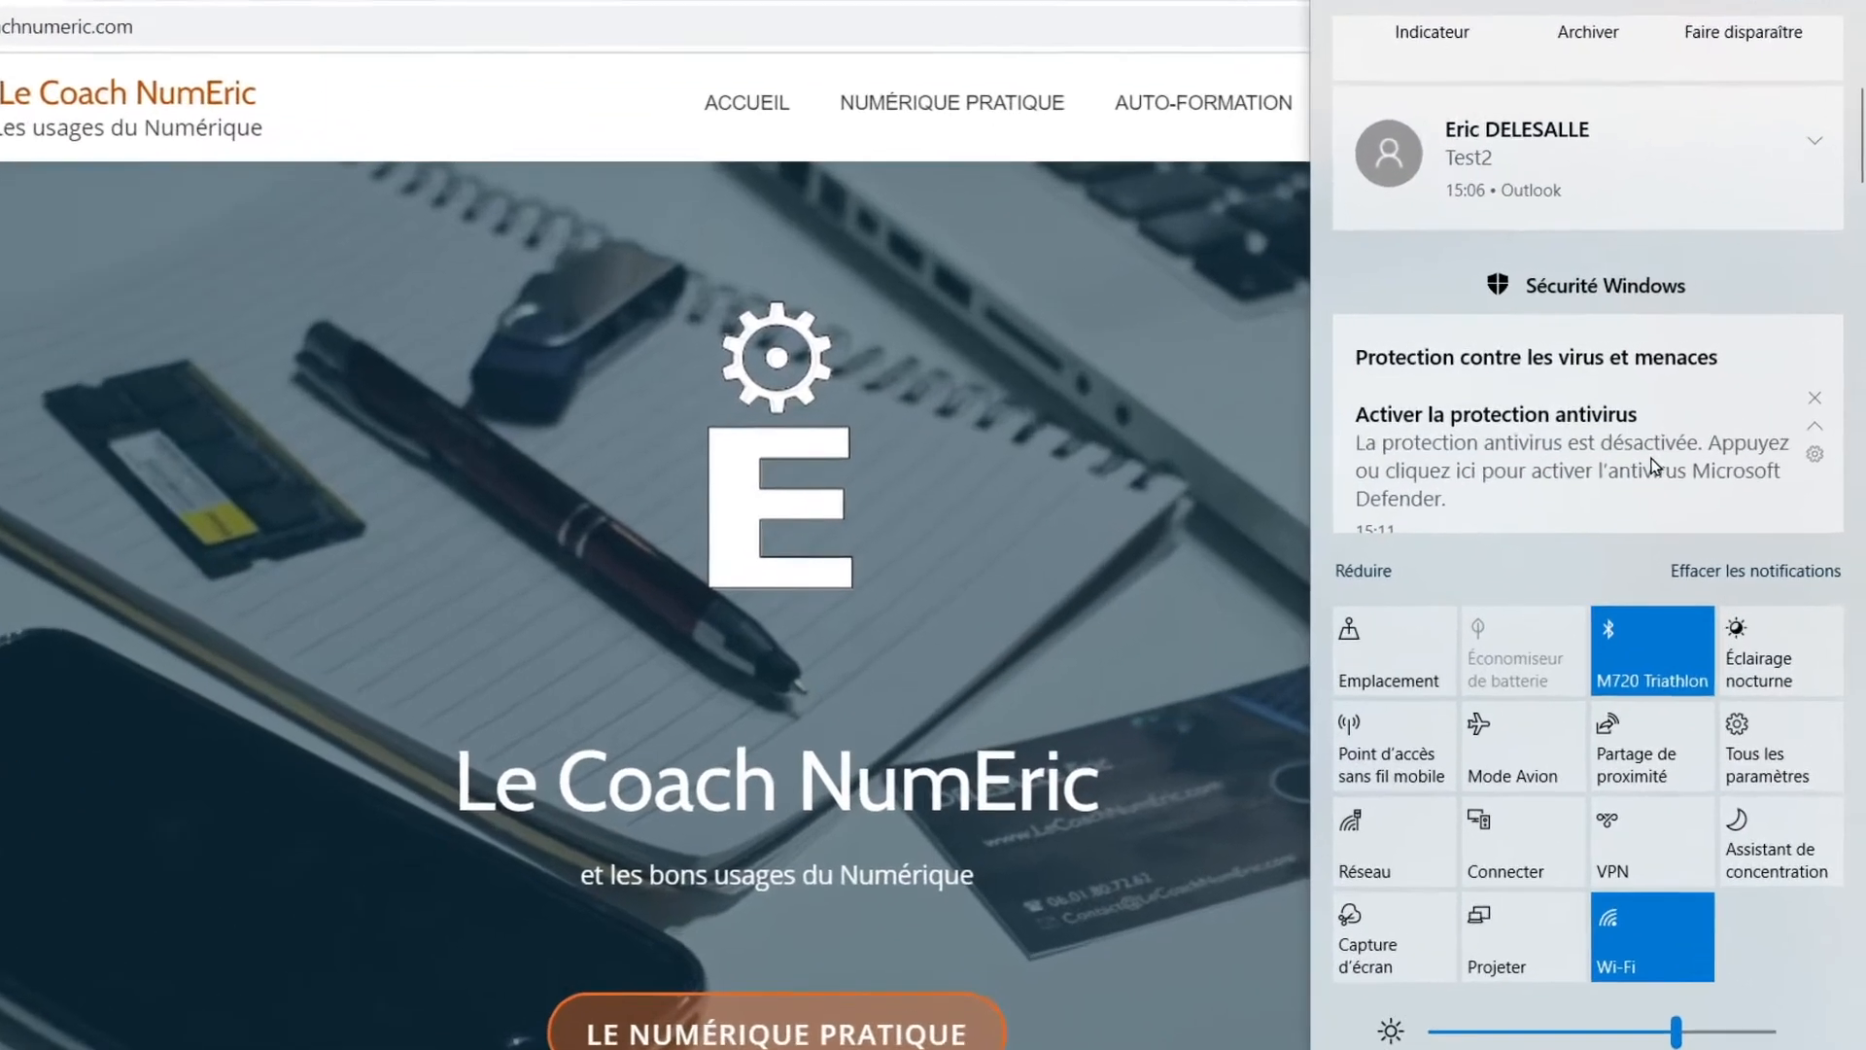
{"action": "scroll", "coordinate": [1652, 466], "scroll_direction": "down", "scroll_amount": 3}
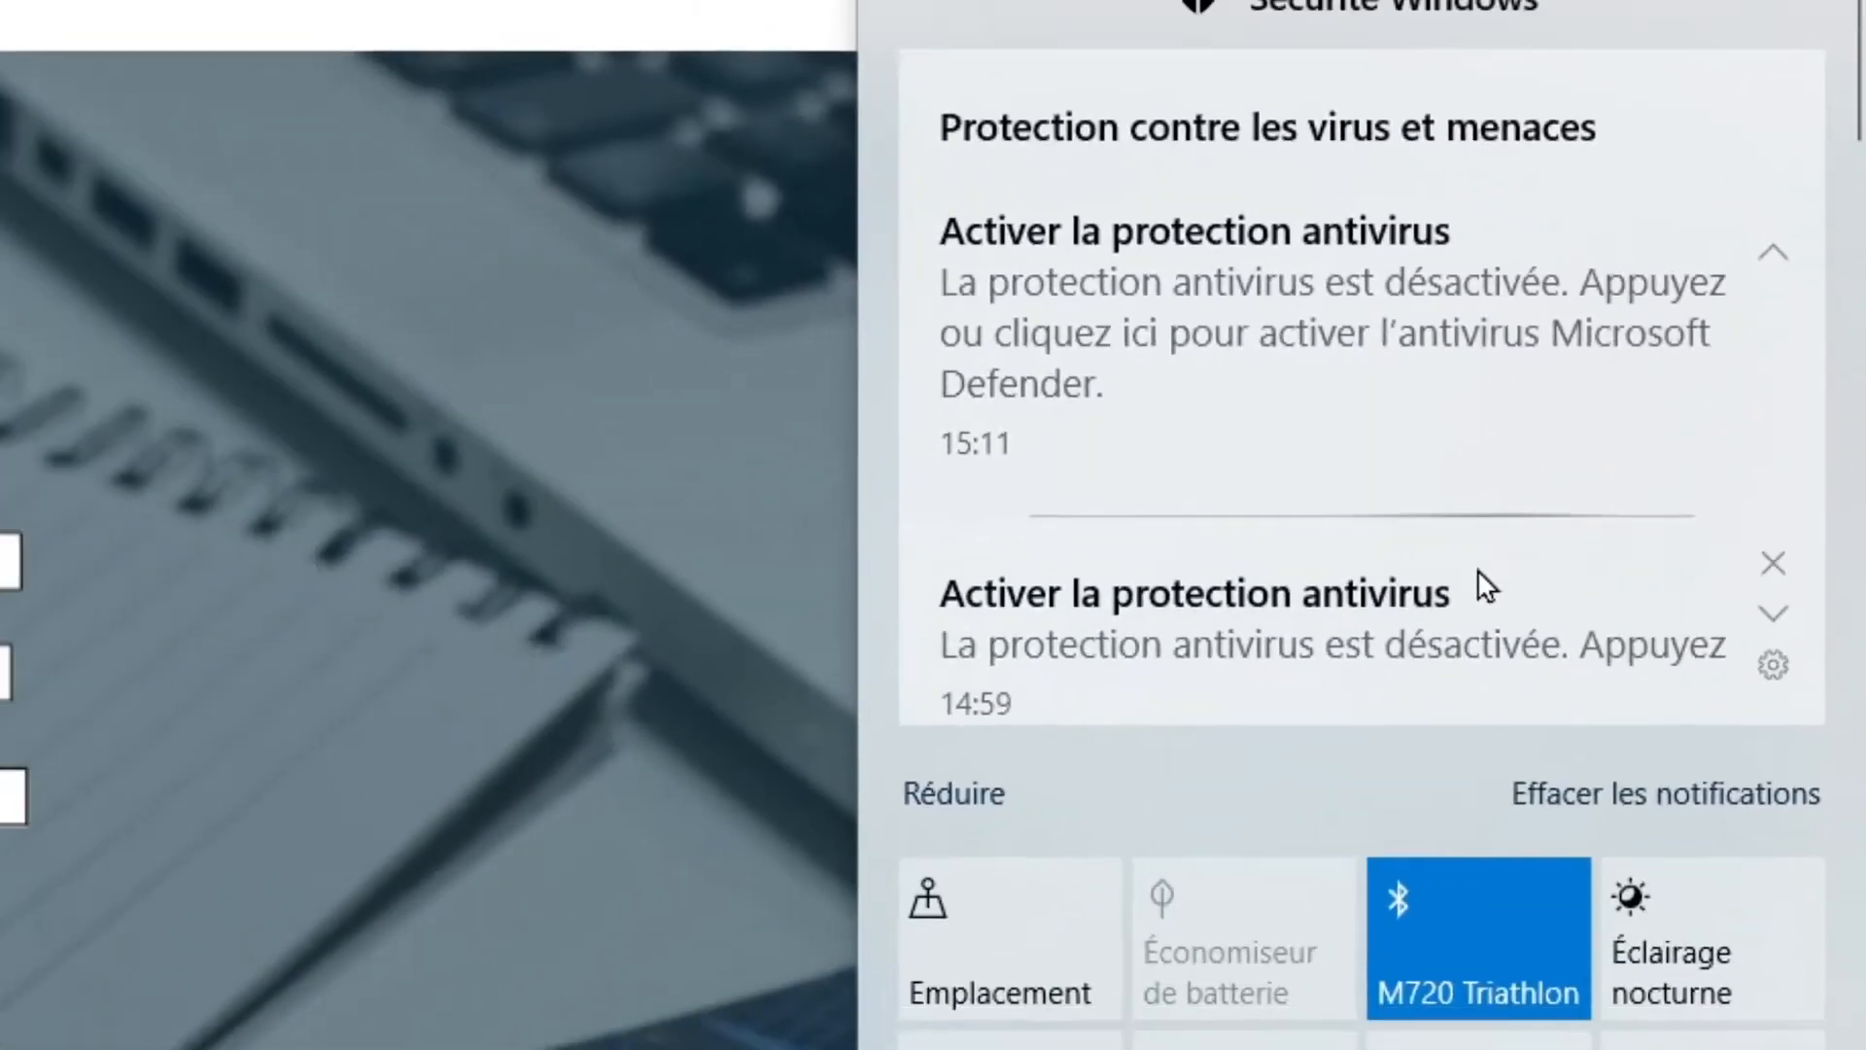
{"action": "scroll", "coordinate": [1482, 578], "scroll_direction": "down", "scroll_amount": 3}
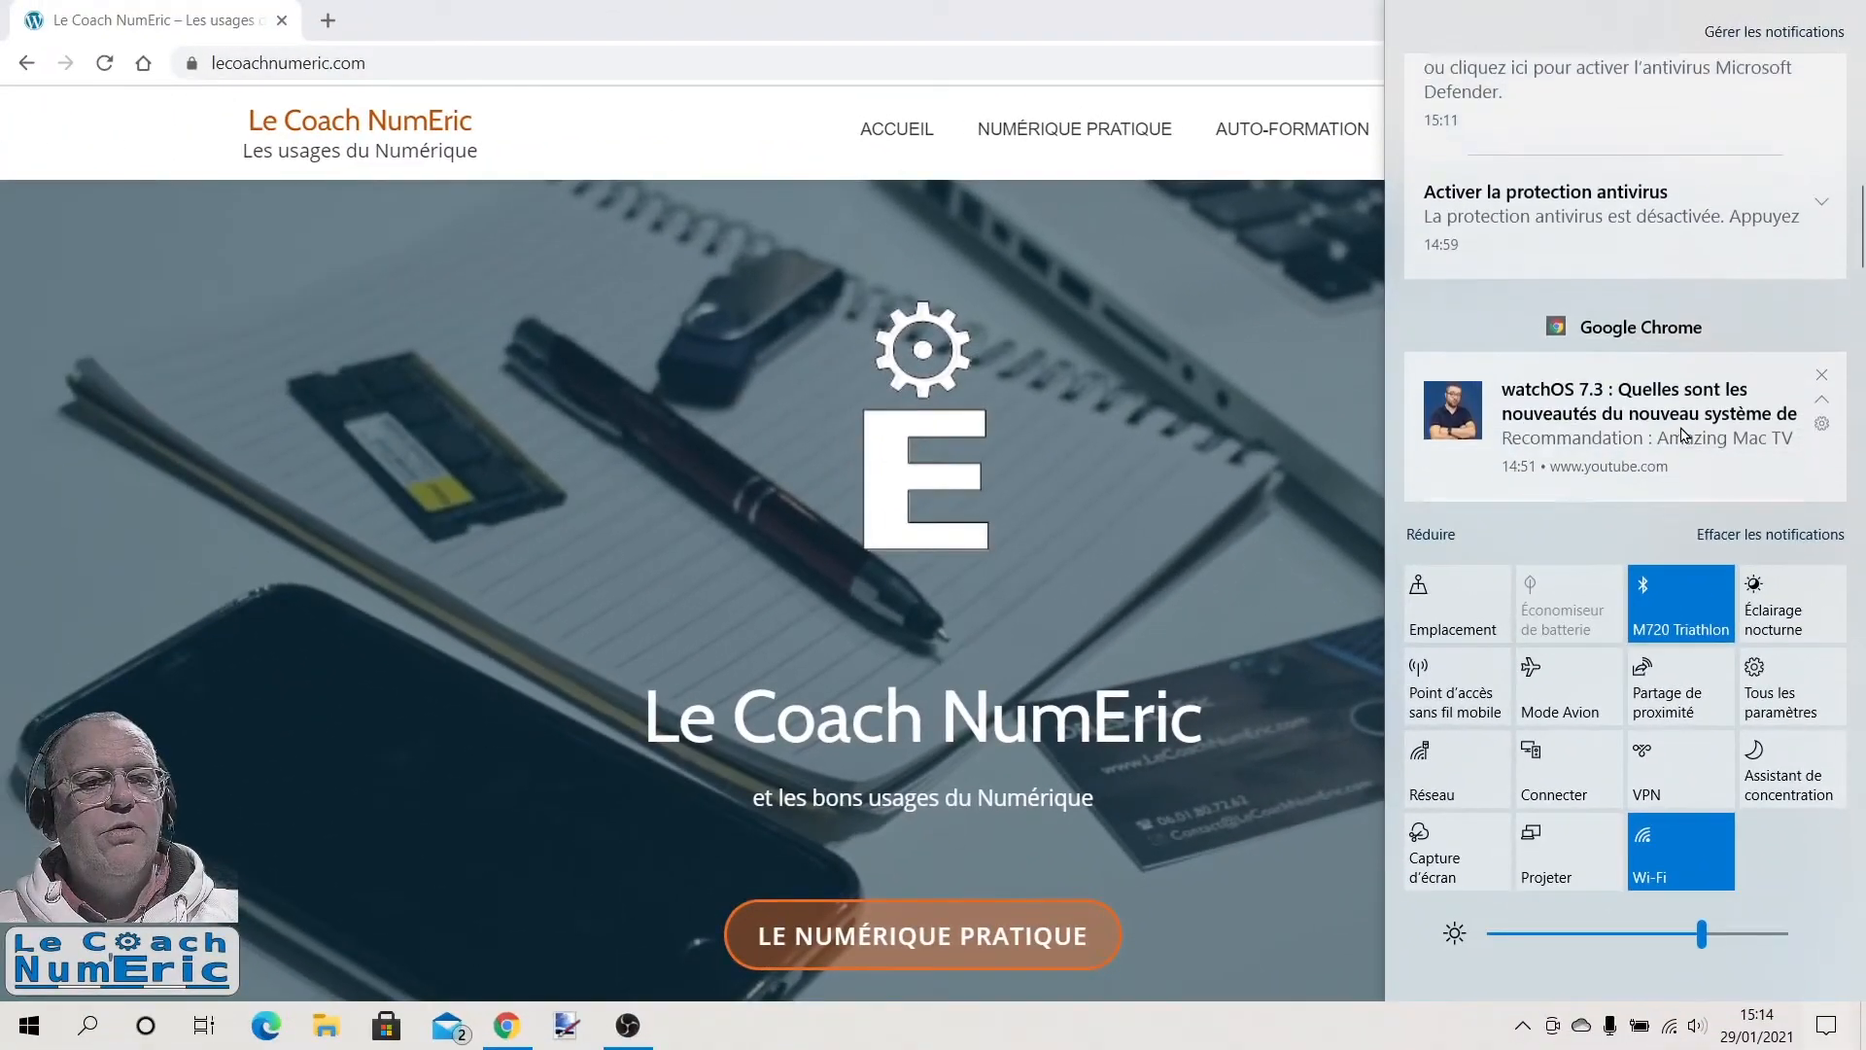
{"action": "scroll", "coordinate": [1684, 434], "scroll_direction": "down", "scroll_amount": 1}
{"action": "scroll", "coordinate": [1684, 434], "scroll_direction": "up", "scroll_amount": 2}
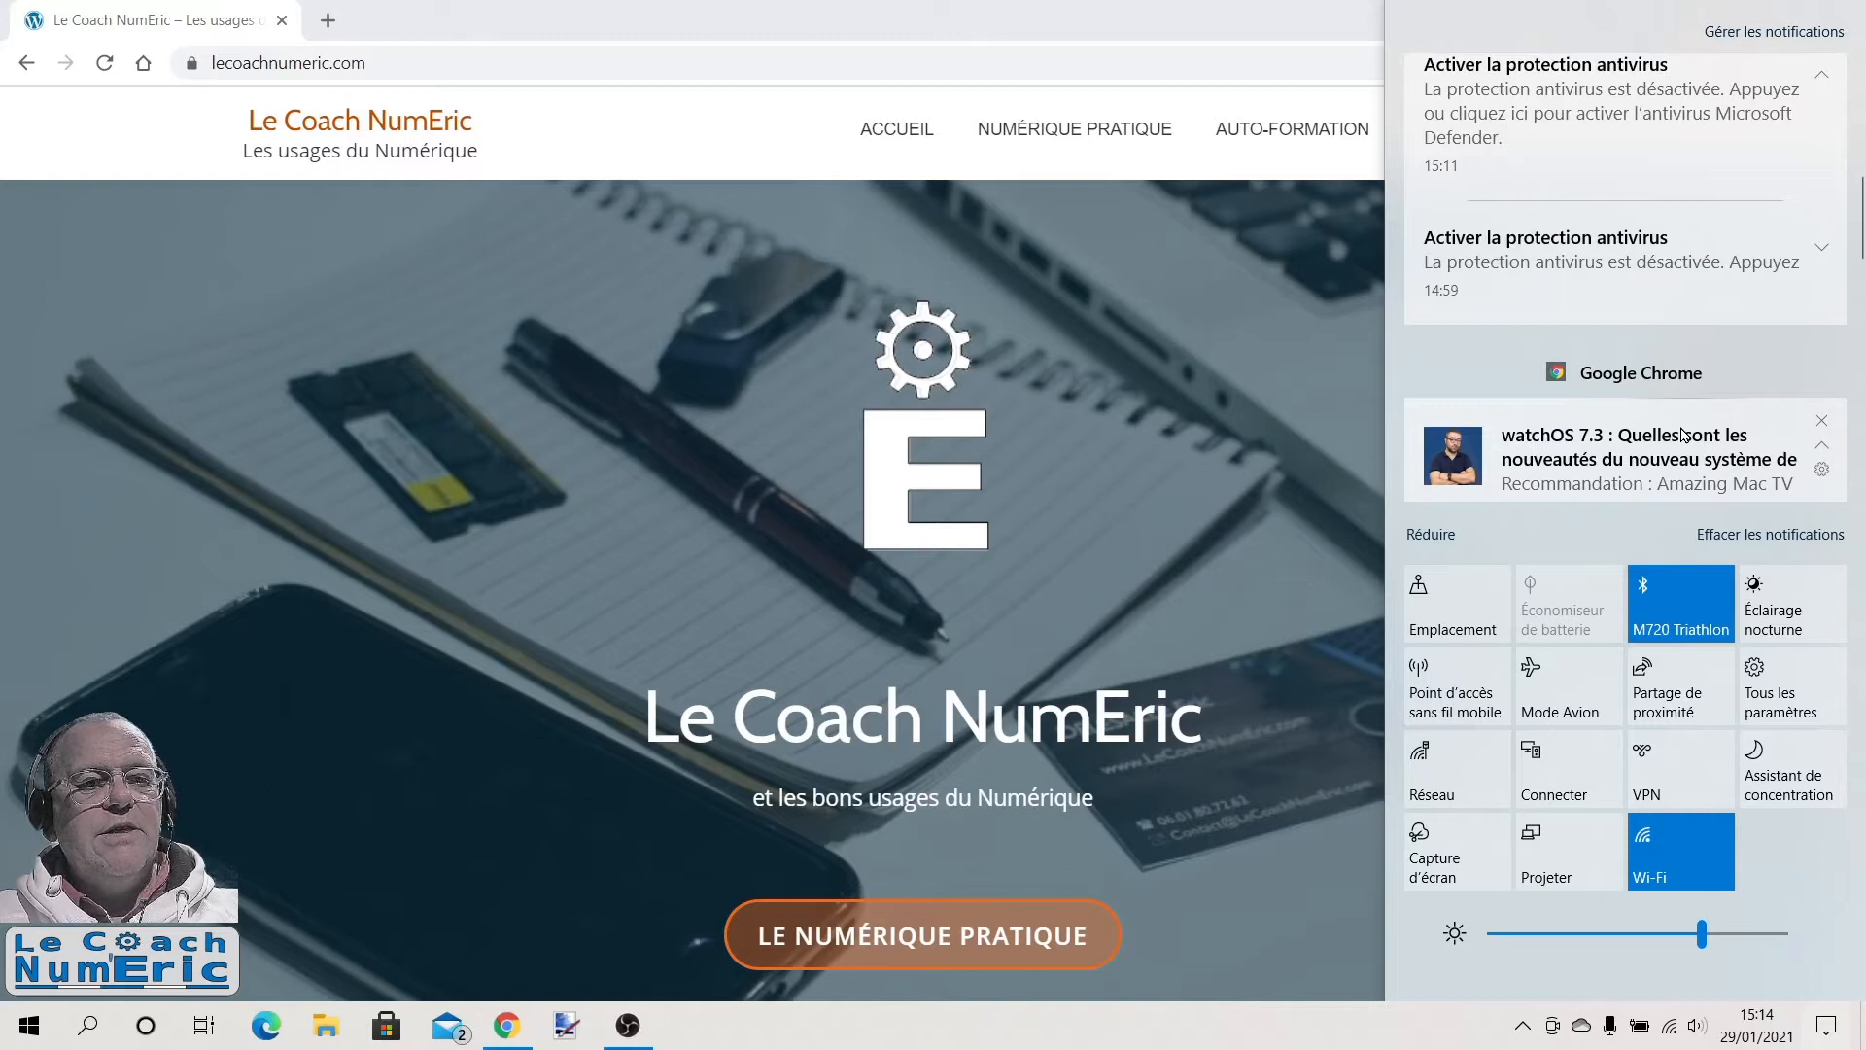
{"action": "scroll", "coordinate": [1684, 434], "scroll_direction": "up", "scroll_amount": 2}
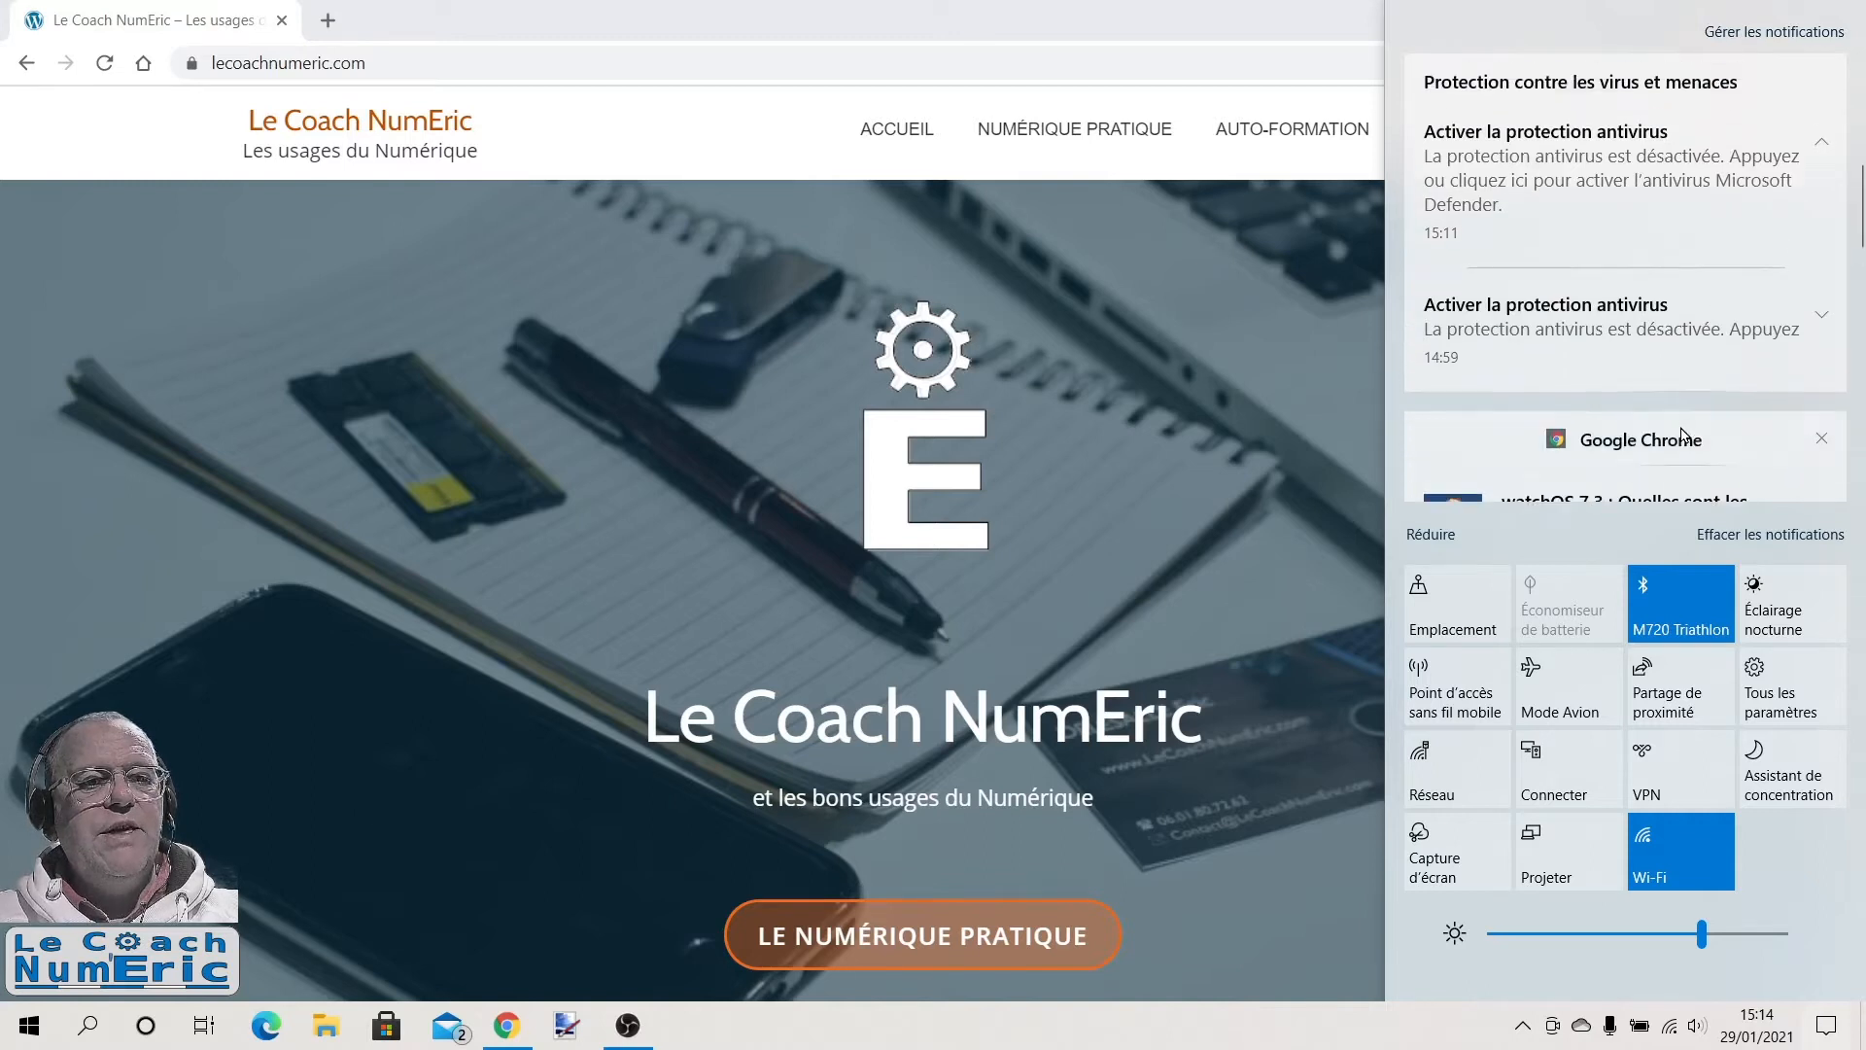
{"action": "scroll", "coordinate": [1684, 434], "scroll_direction": "down", "scroll_amount": 3}
{"action": "scroll", "coordinate": [1685, 434], "scroll_direction": "down", "scroll_amount": 1}
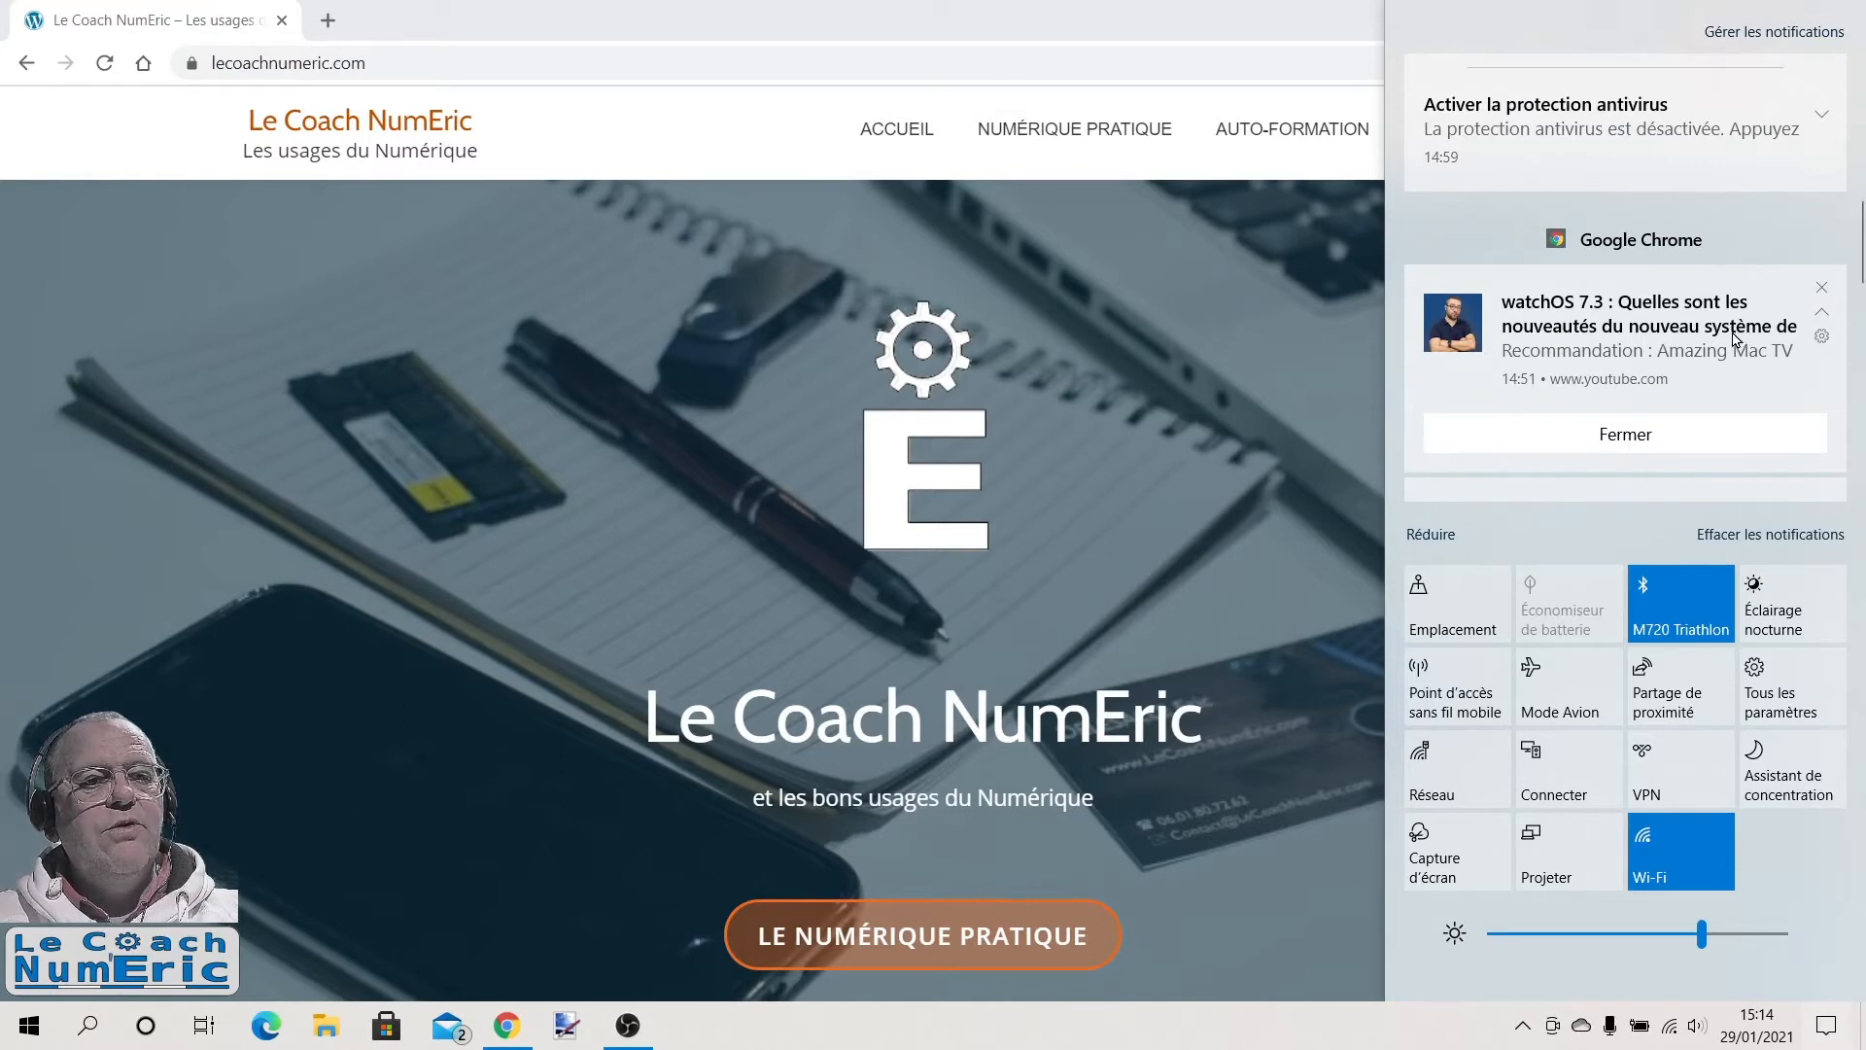
{"action": "scroll", "coordinate": [1736, 338], "scroll_direction": "down", "scroll_amount": 3}
{"action": "scroll", "coordinate": [1736, 339], "scroll_direction": "down", "scroll_amount": 1}
{"action": "scroll", "coordinate": [1736, 340], "scroll_direction": "down", "scroll_amount": 2}
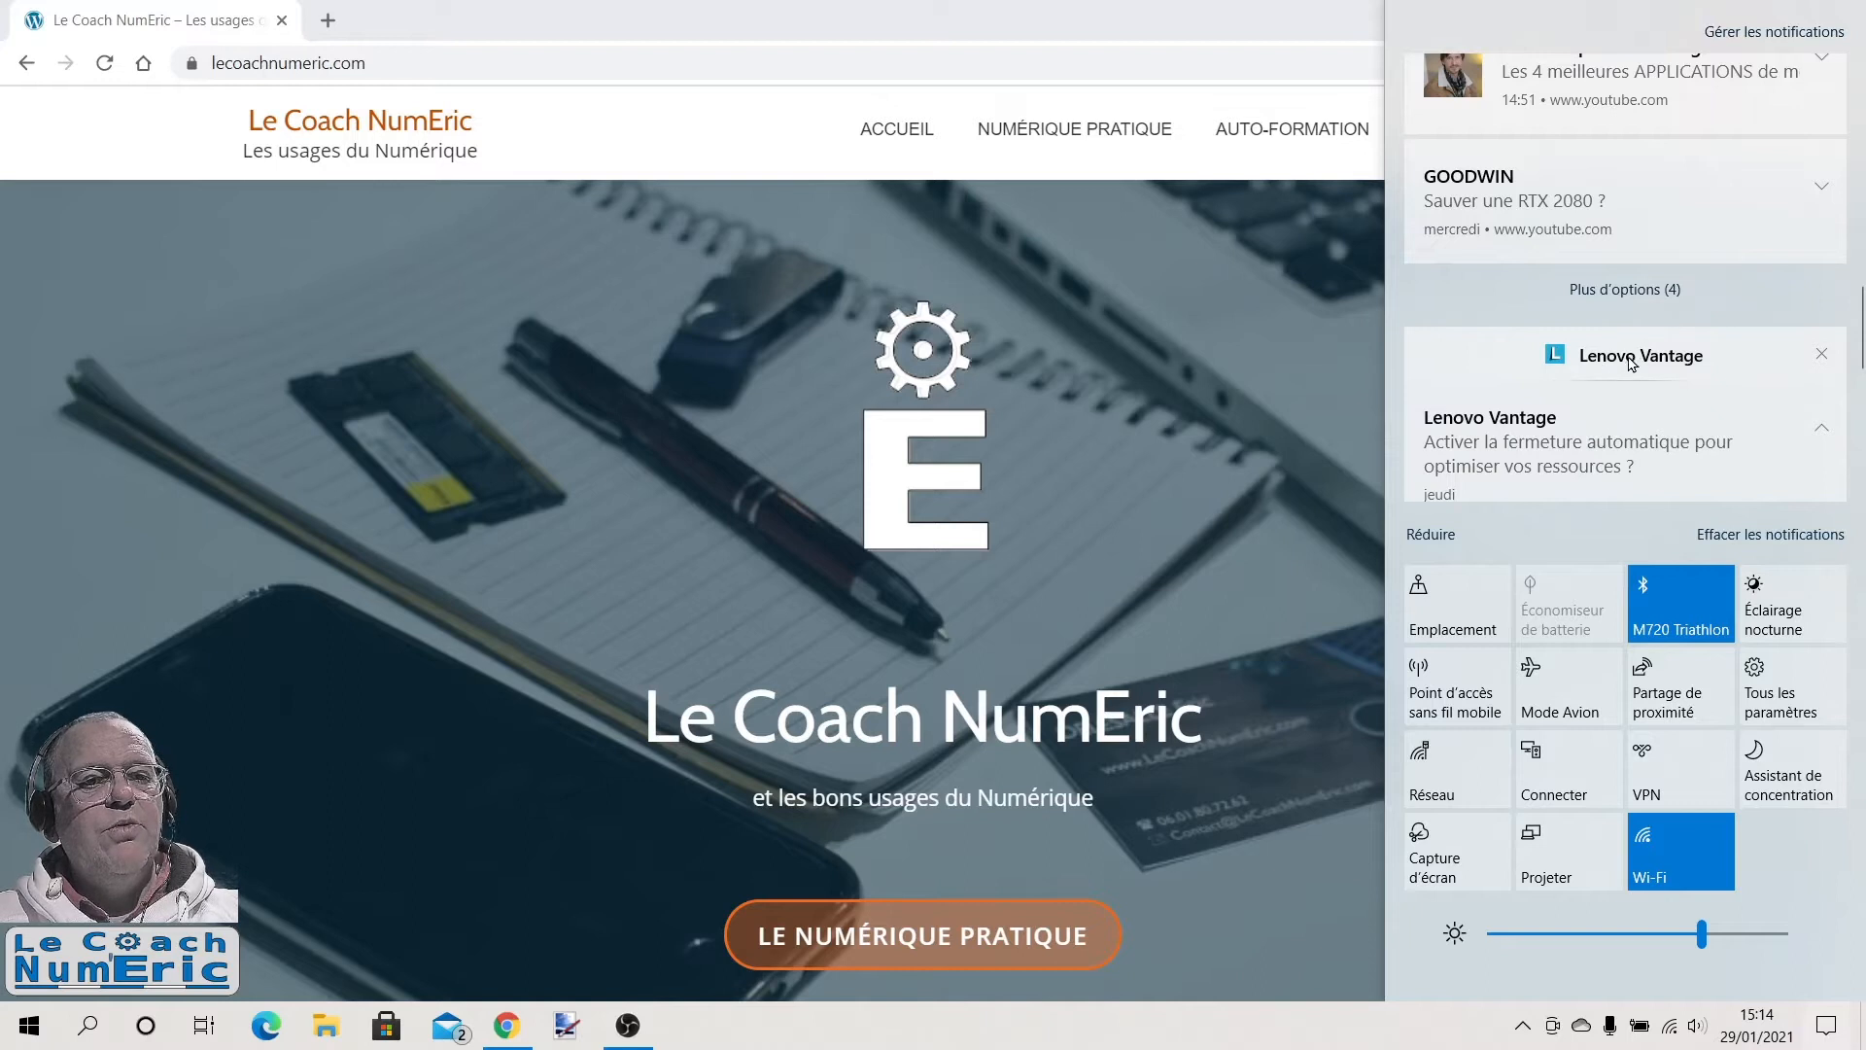
{"action": "scroll", "coordinate": [1699, 370], "scroll_direction": "up", "scroll_amount": 10}
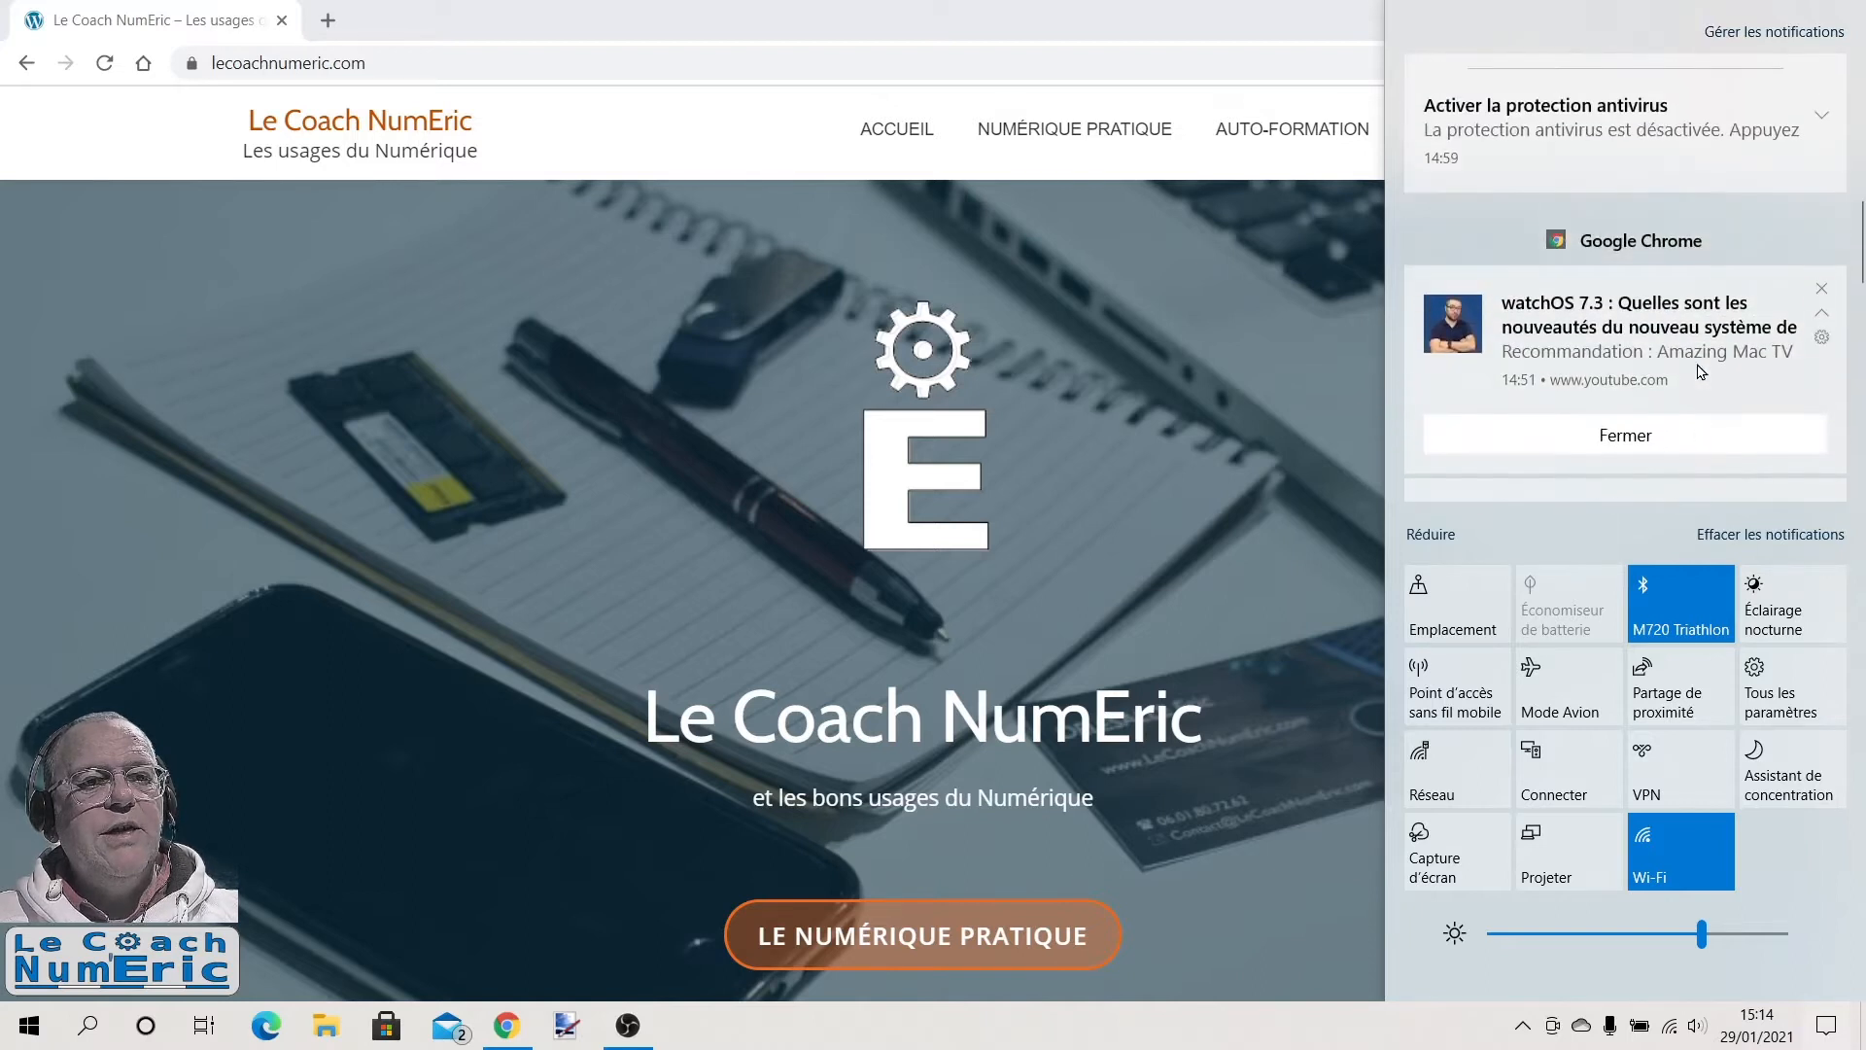
{"action": "scroll", "coordinate": [1700, 370], "scroll_direction": "up", "scroll_amount": 5}
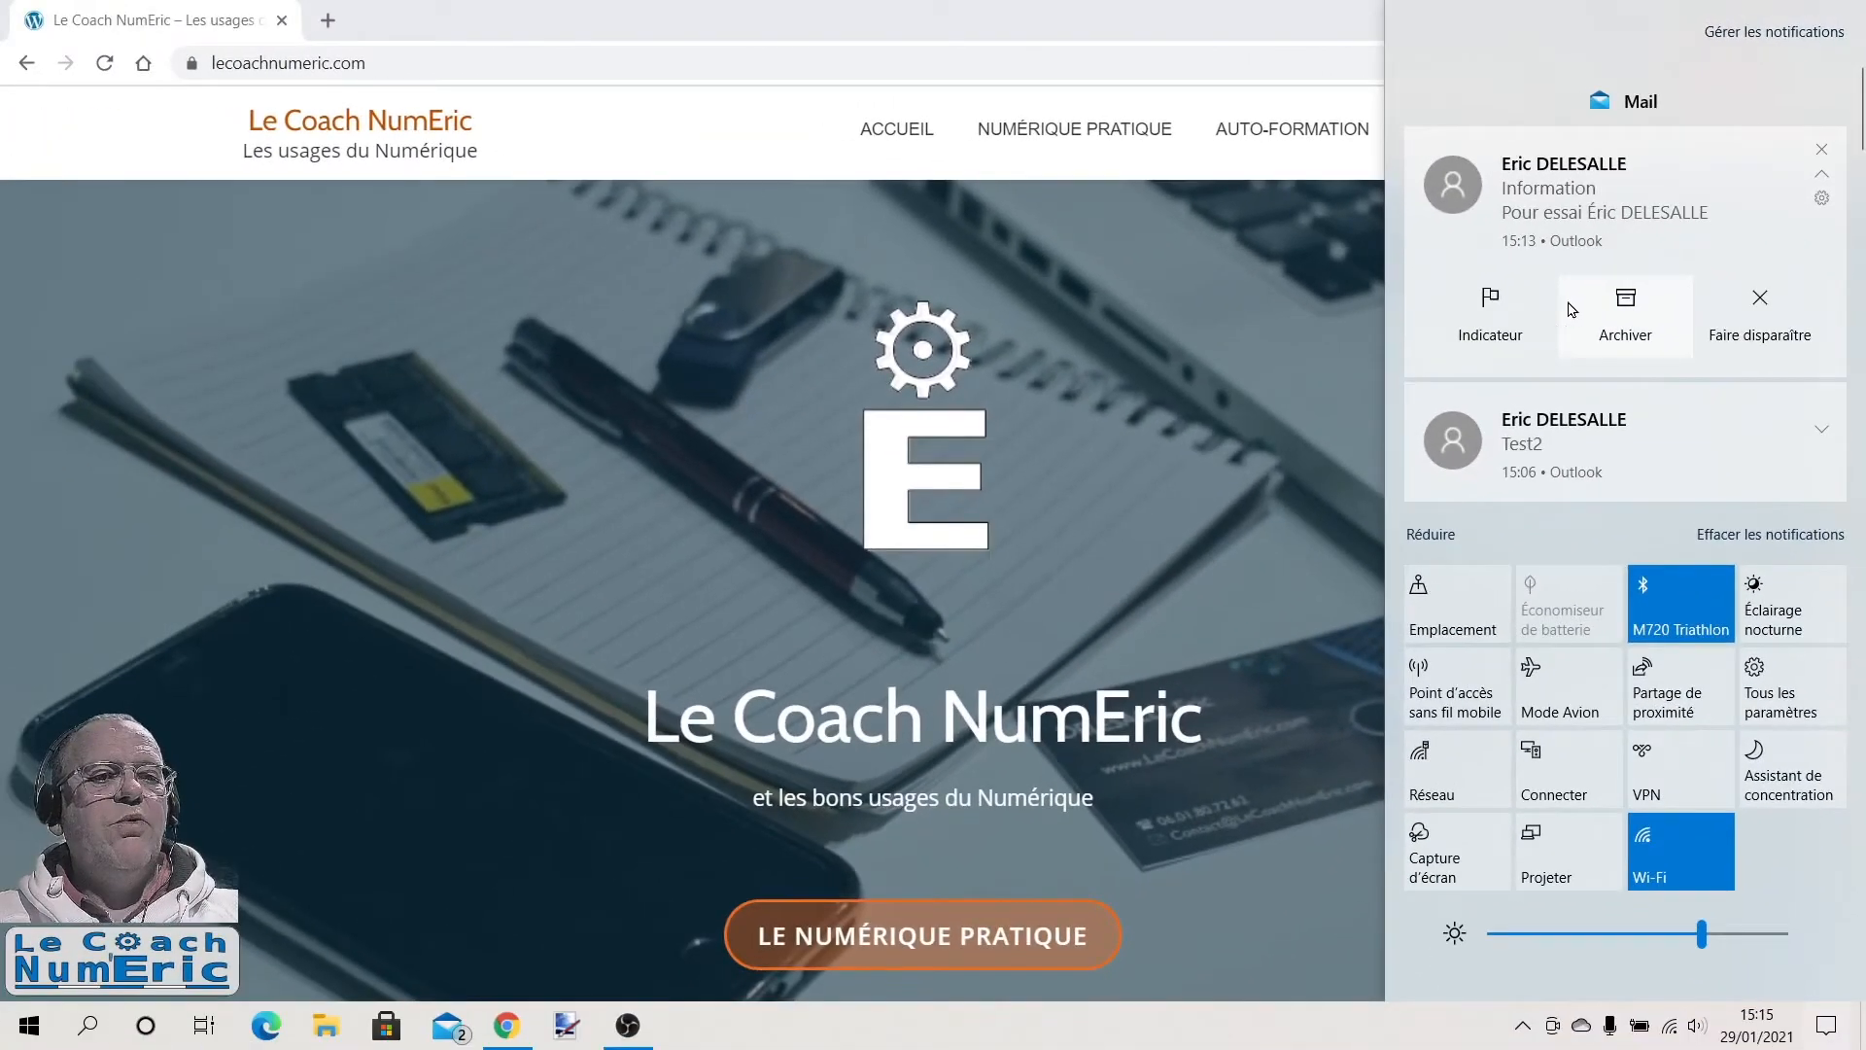
Dismiss the "Information" mail notification and flag the "Test2" message from its notification
{"action": "left_click", "coordinate": [1760, 308]}
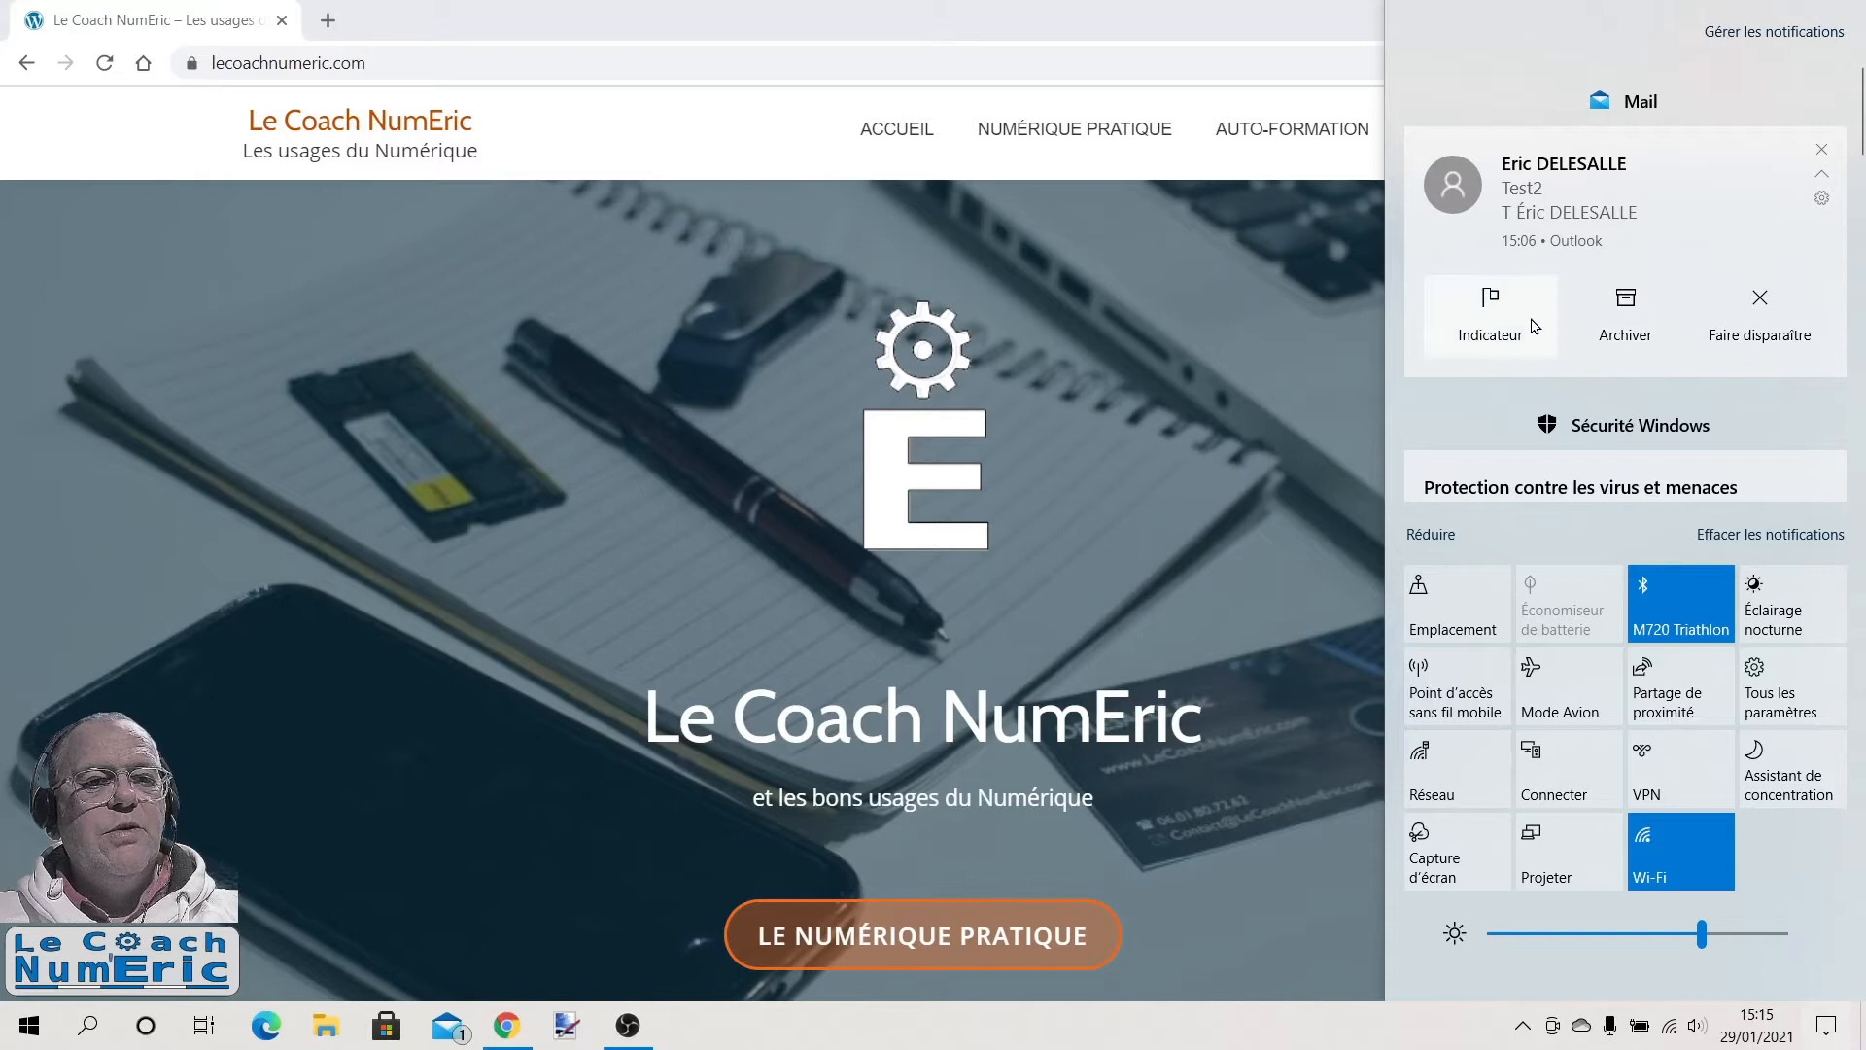
{"action": "left_click", "coordinate": [1496, 307]}
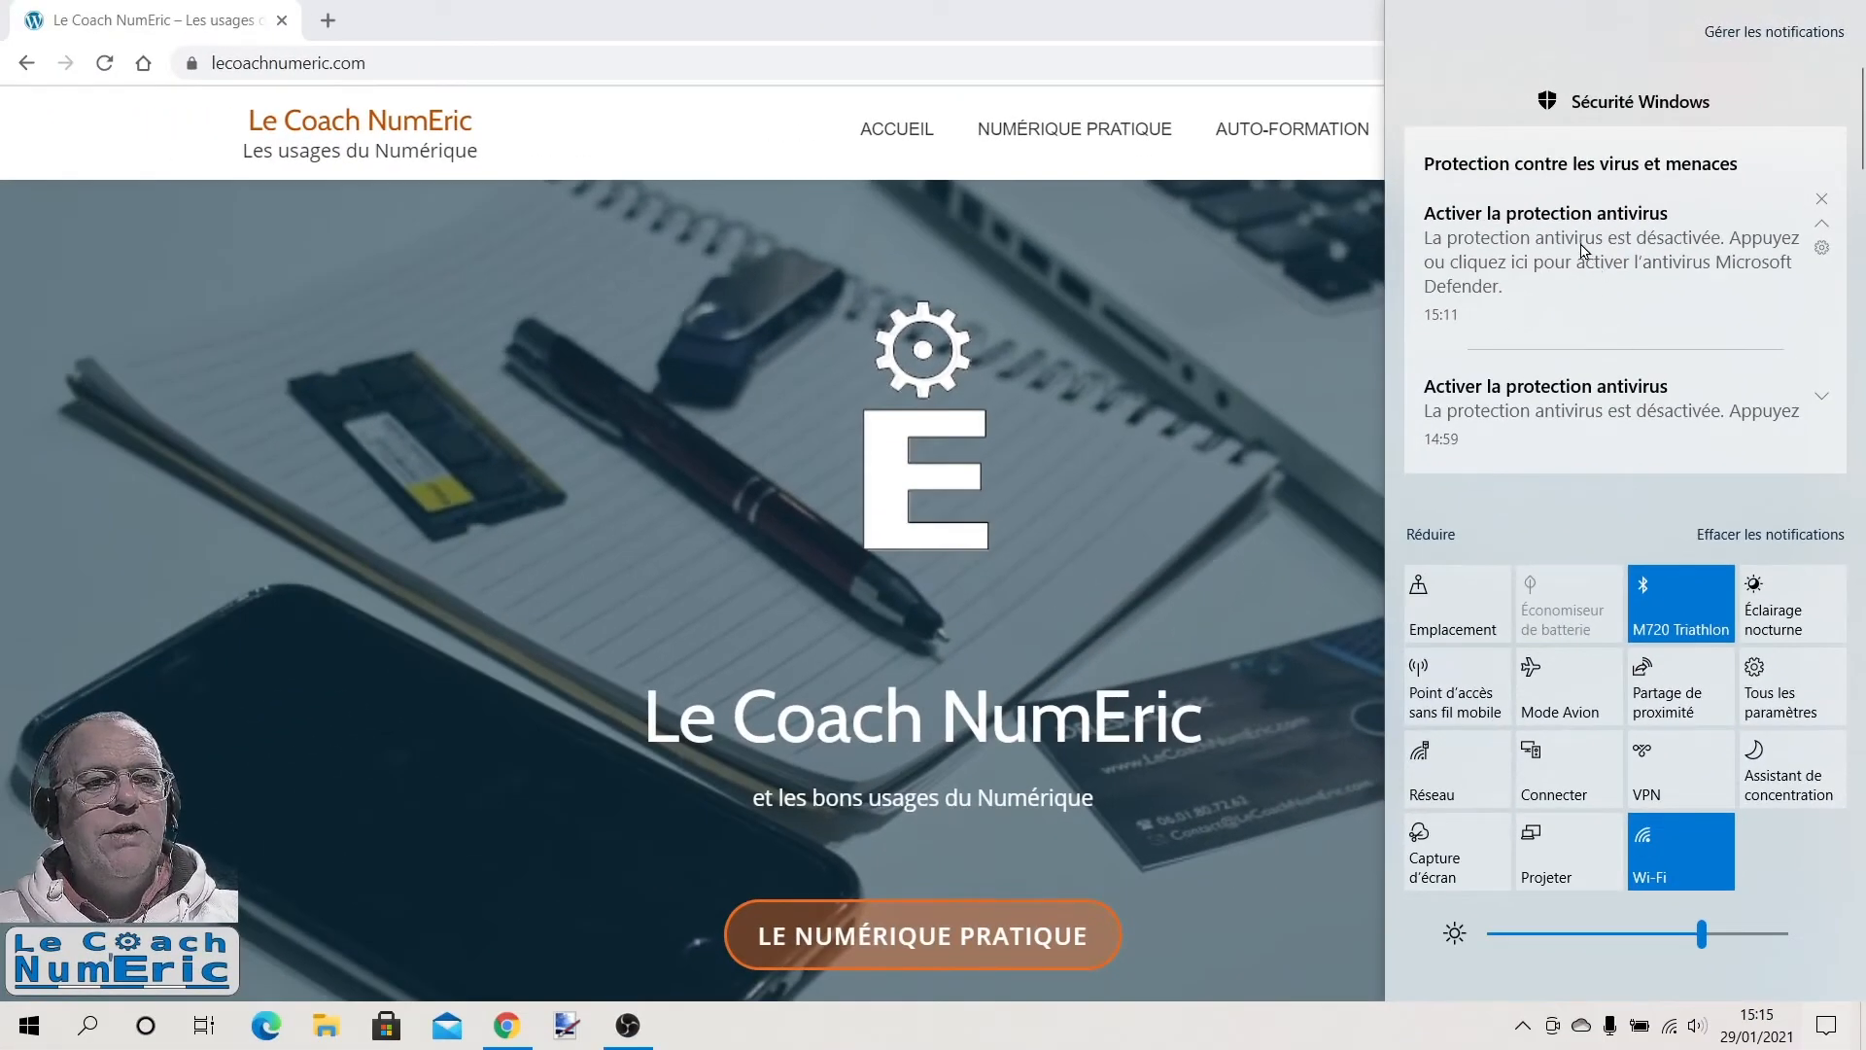
Open Windows Security from the most recent antivirus notification, view the account protection page and close the window
{"action": "left_click", "coordinate": [1582, 251]}
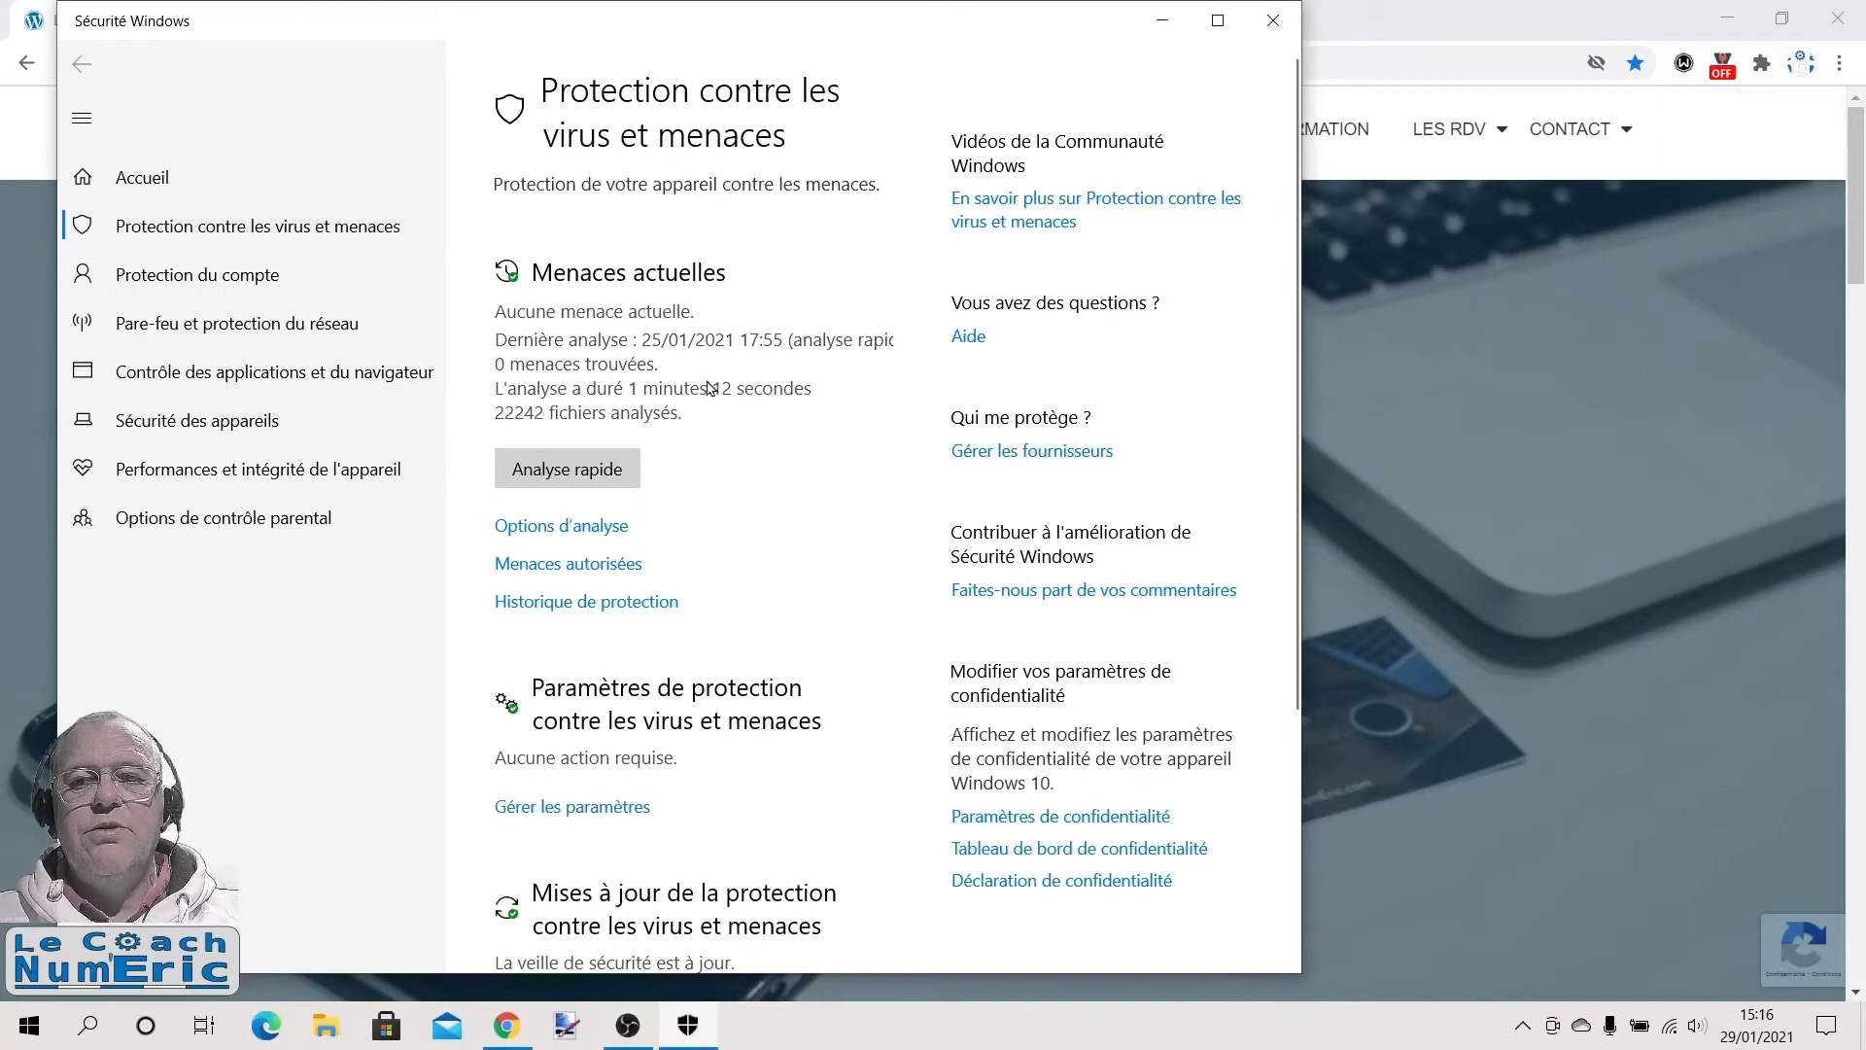
{"action": "left_click", "coordinate": [262, 283]}
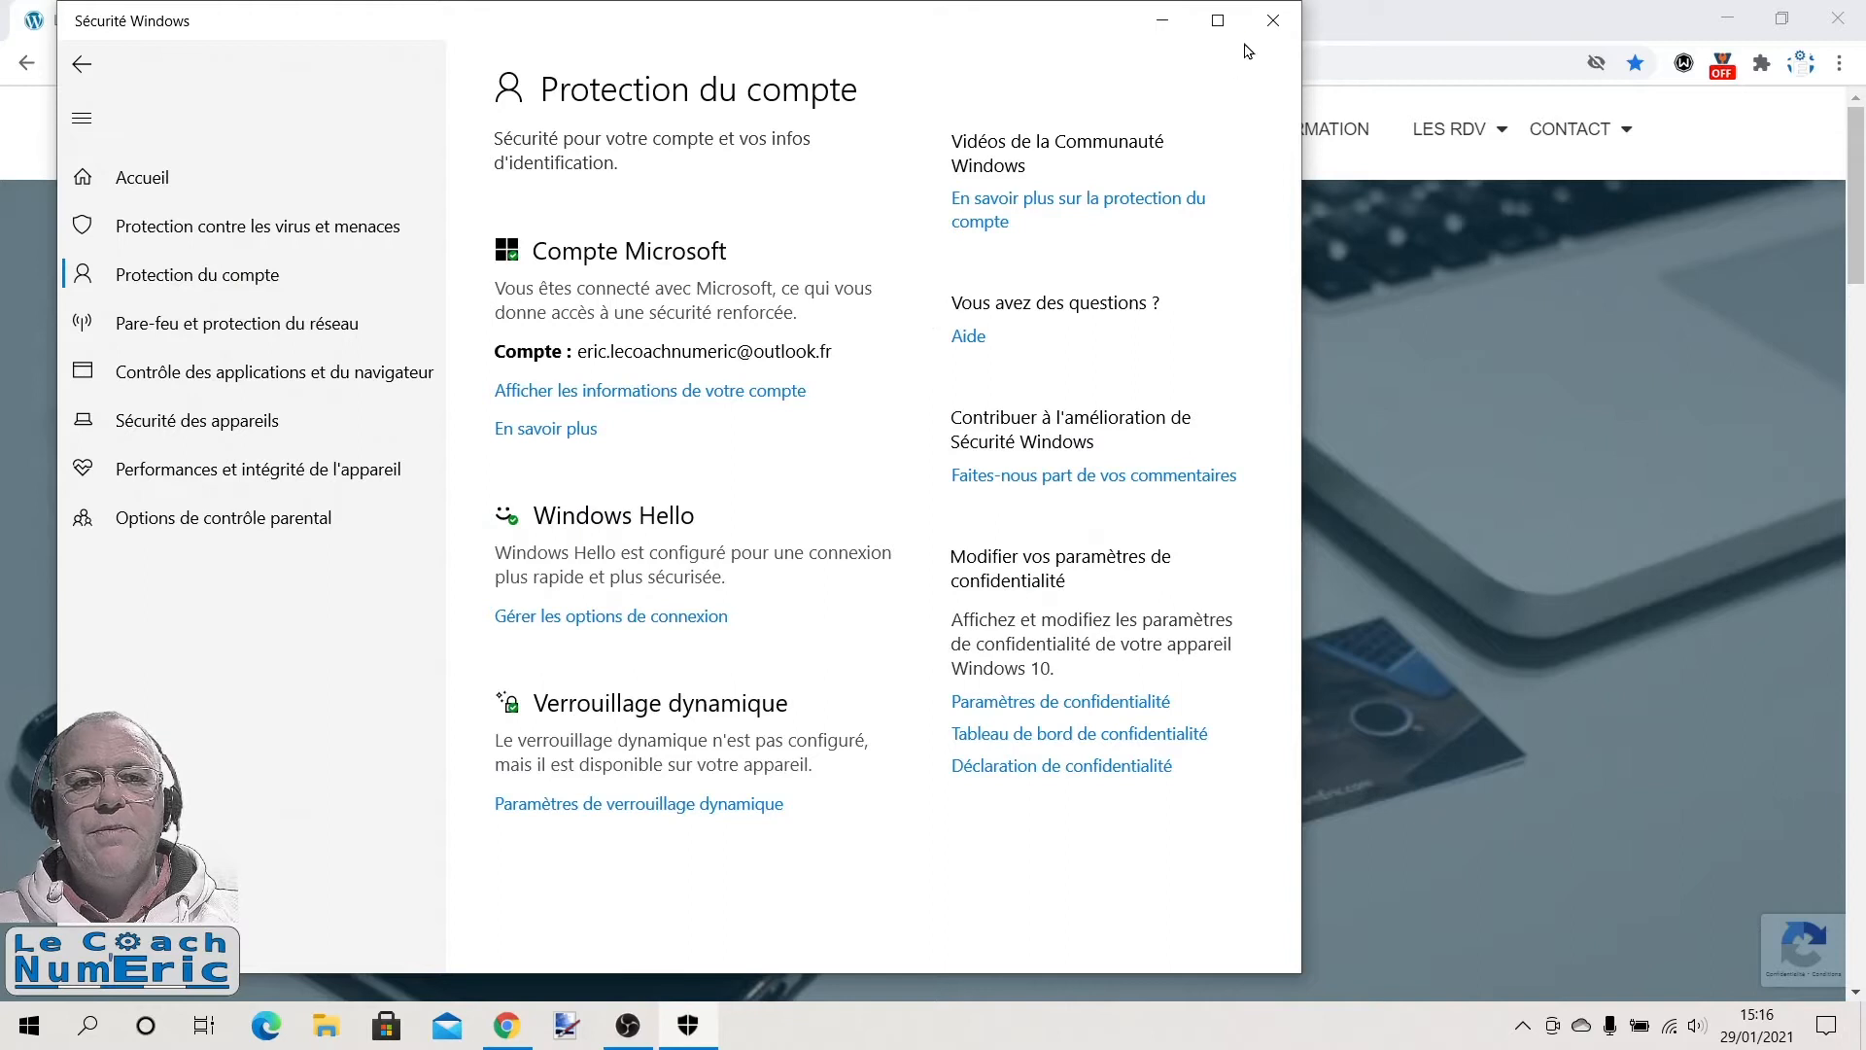
{"action": "left_click", "coordinate": [1272, 20]}
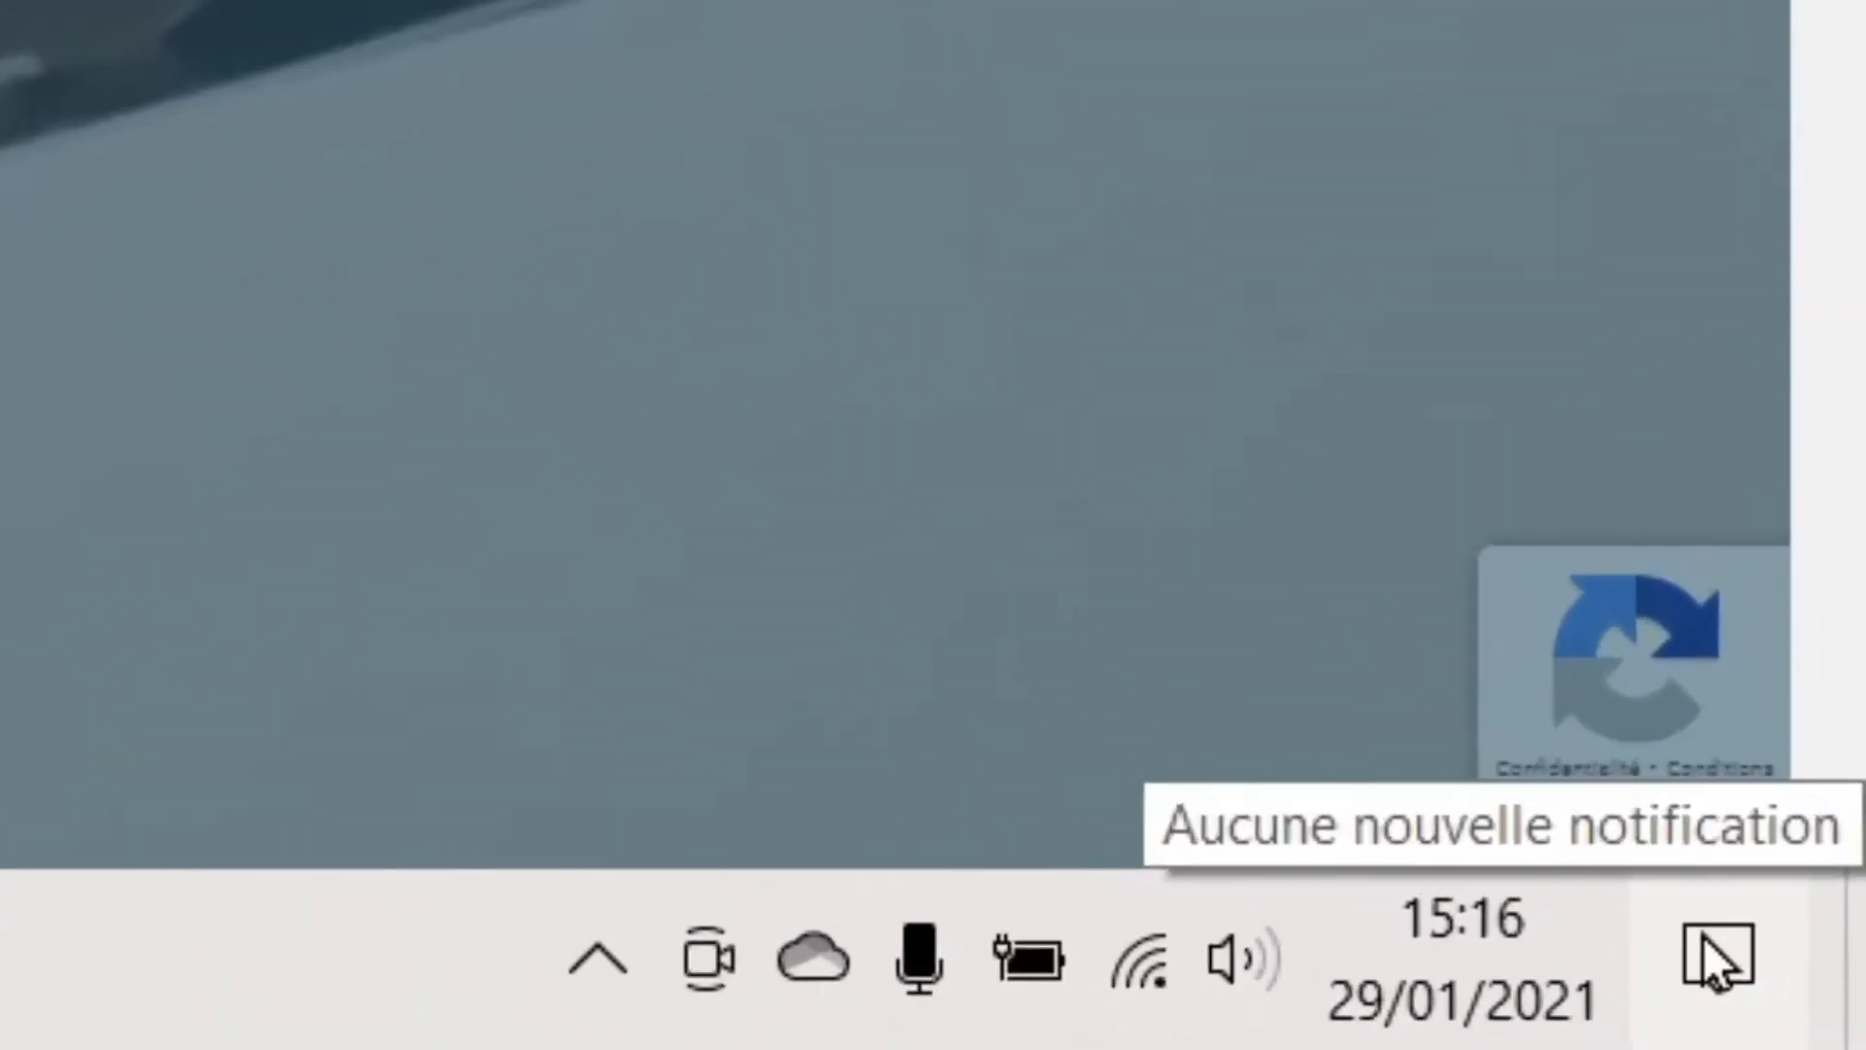
Open Chrome's own notification settings from the watchOS 7.3 notification, examine the blocked and allowed sites, and close the settings page
{"action": "left_click", "coordinate": [1779, 998]}
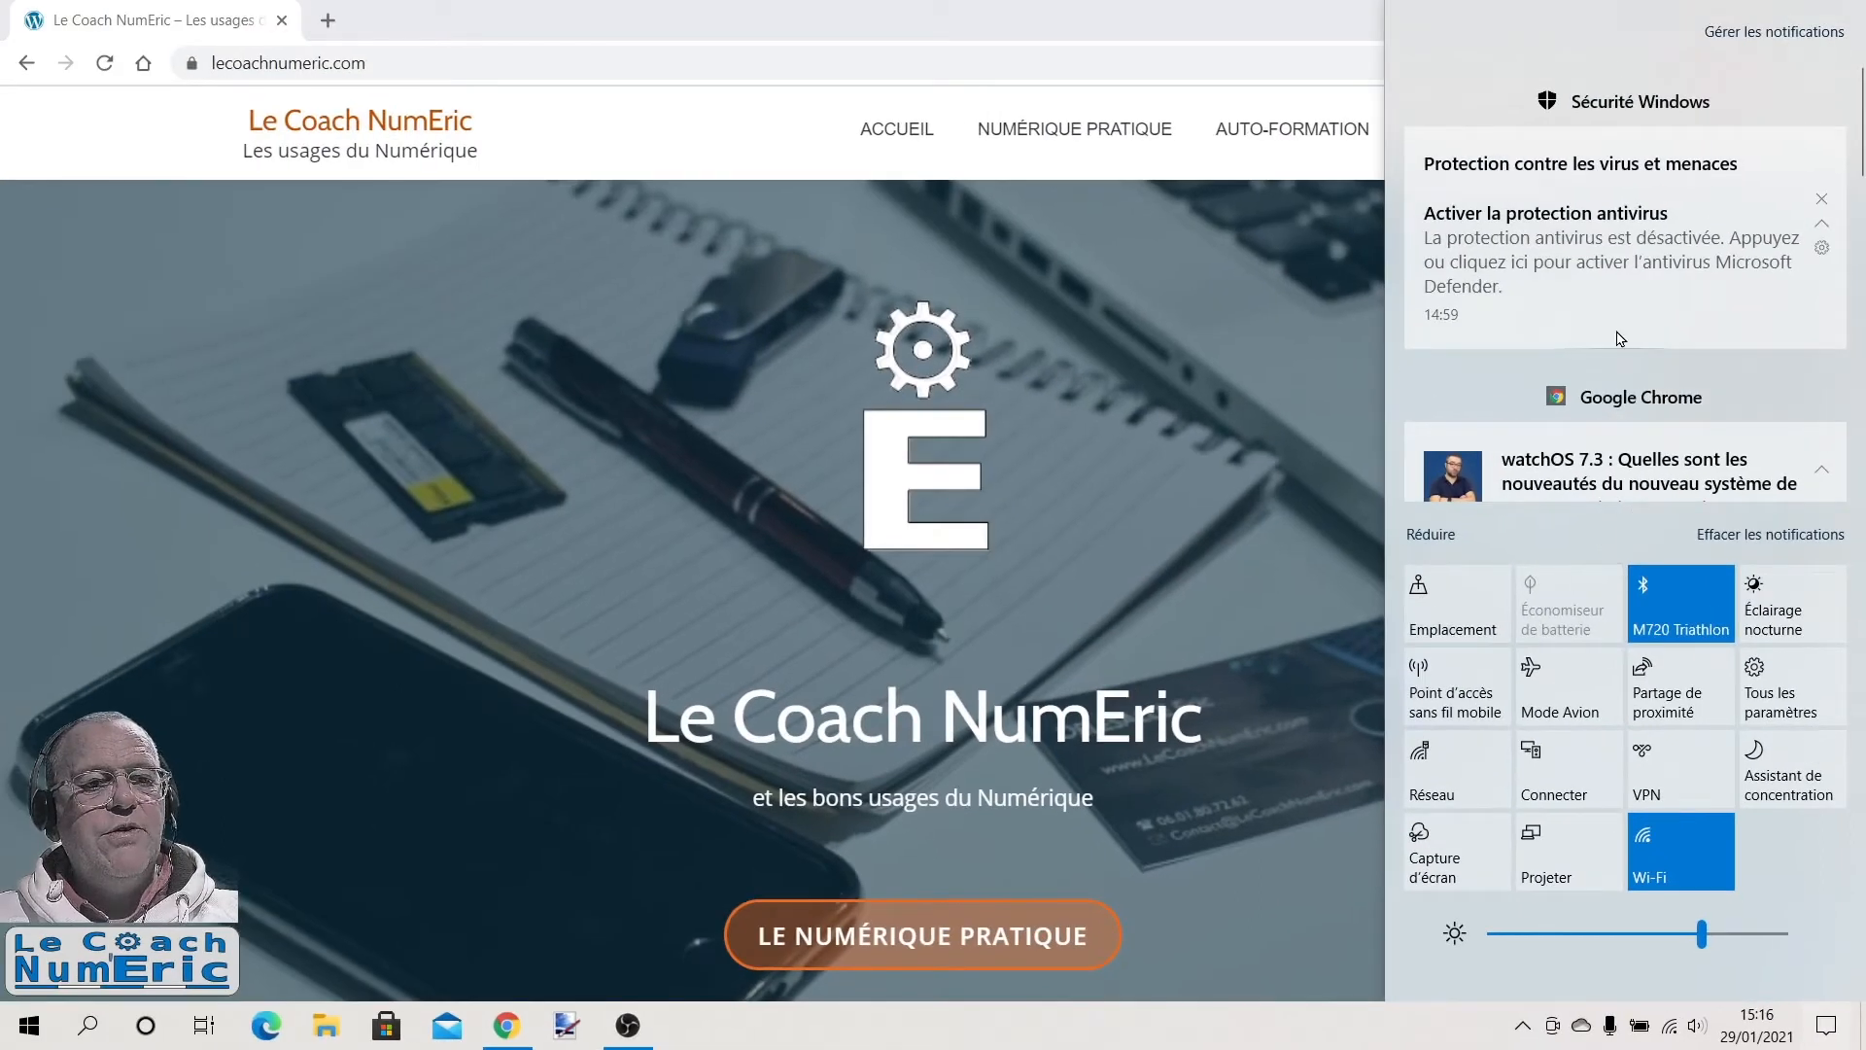
{"action": "scroll", "coordinate": [1641, 292], "scroll_direction": "down", "scroll_amount": 2}
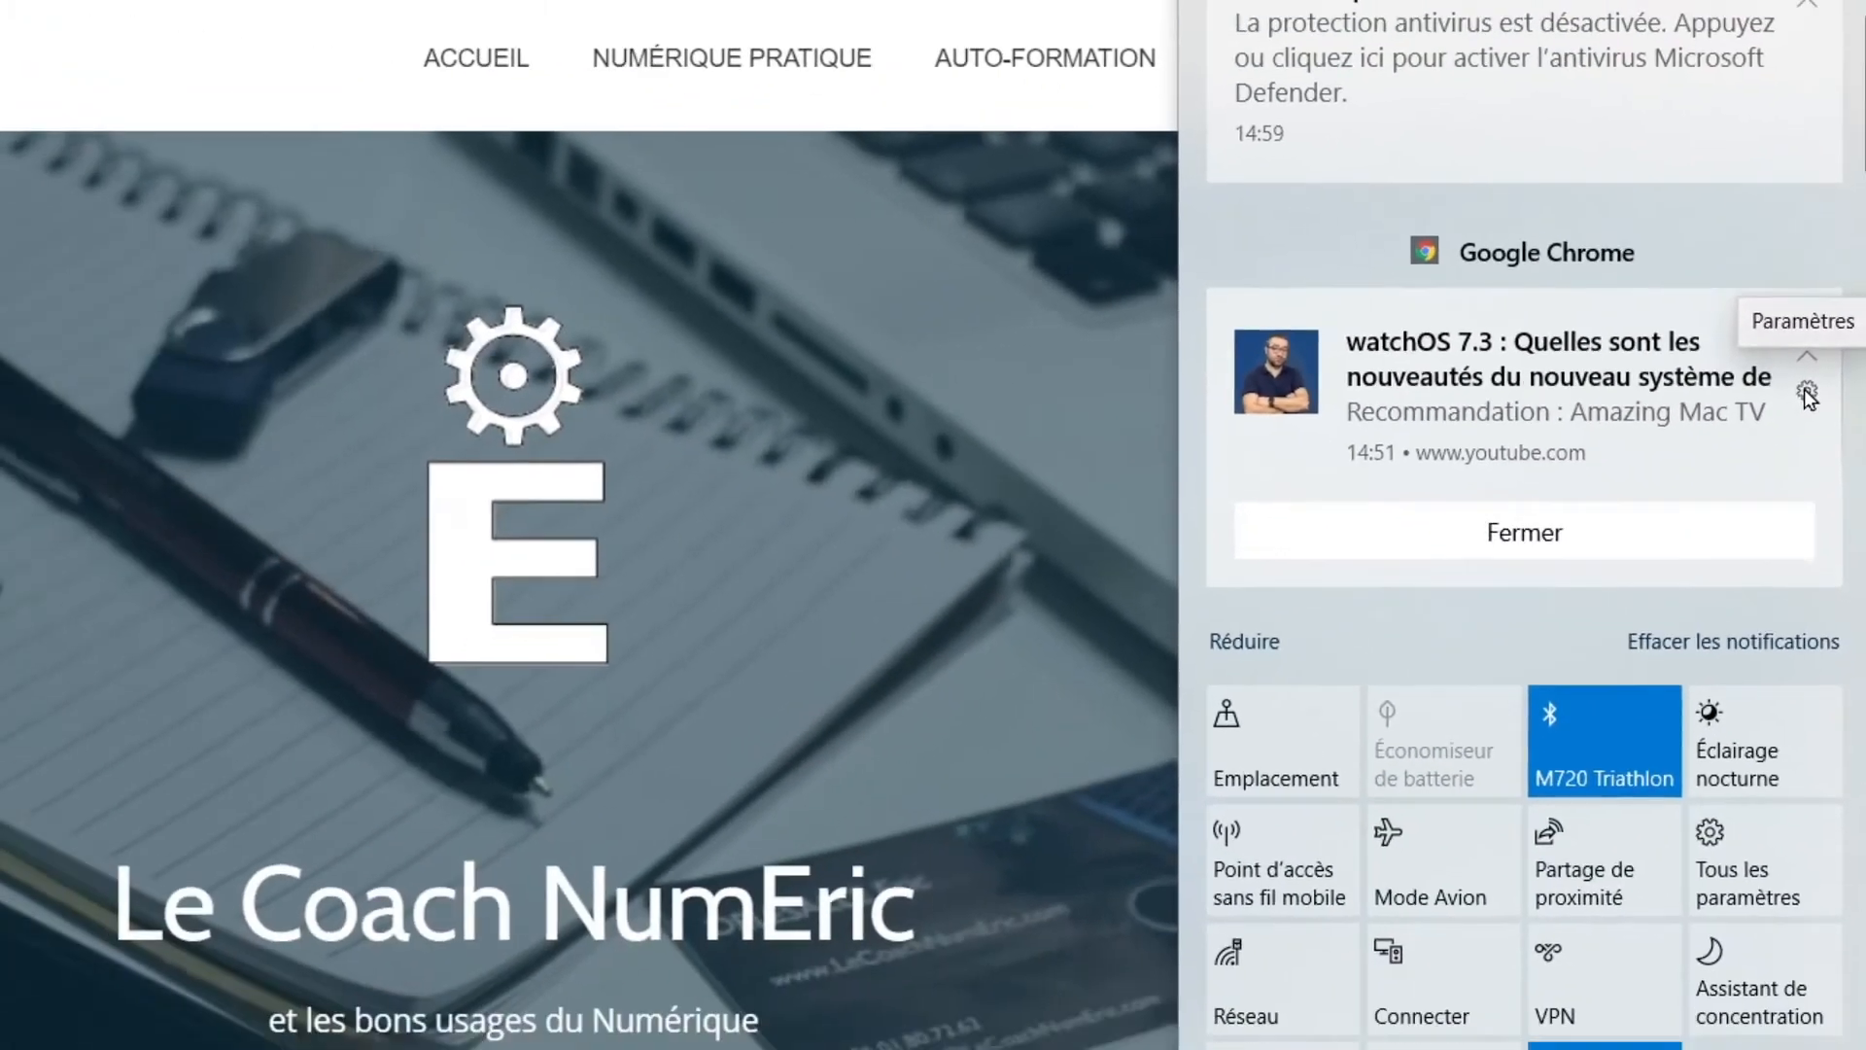
{"action": "left_click", "coordinate": [1771, 463]}
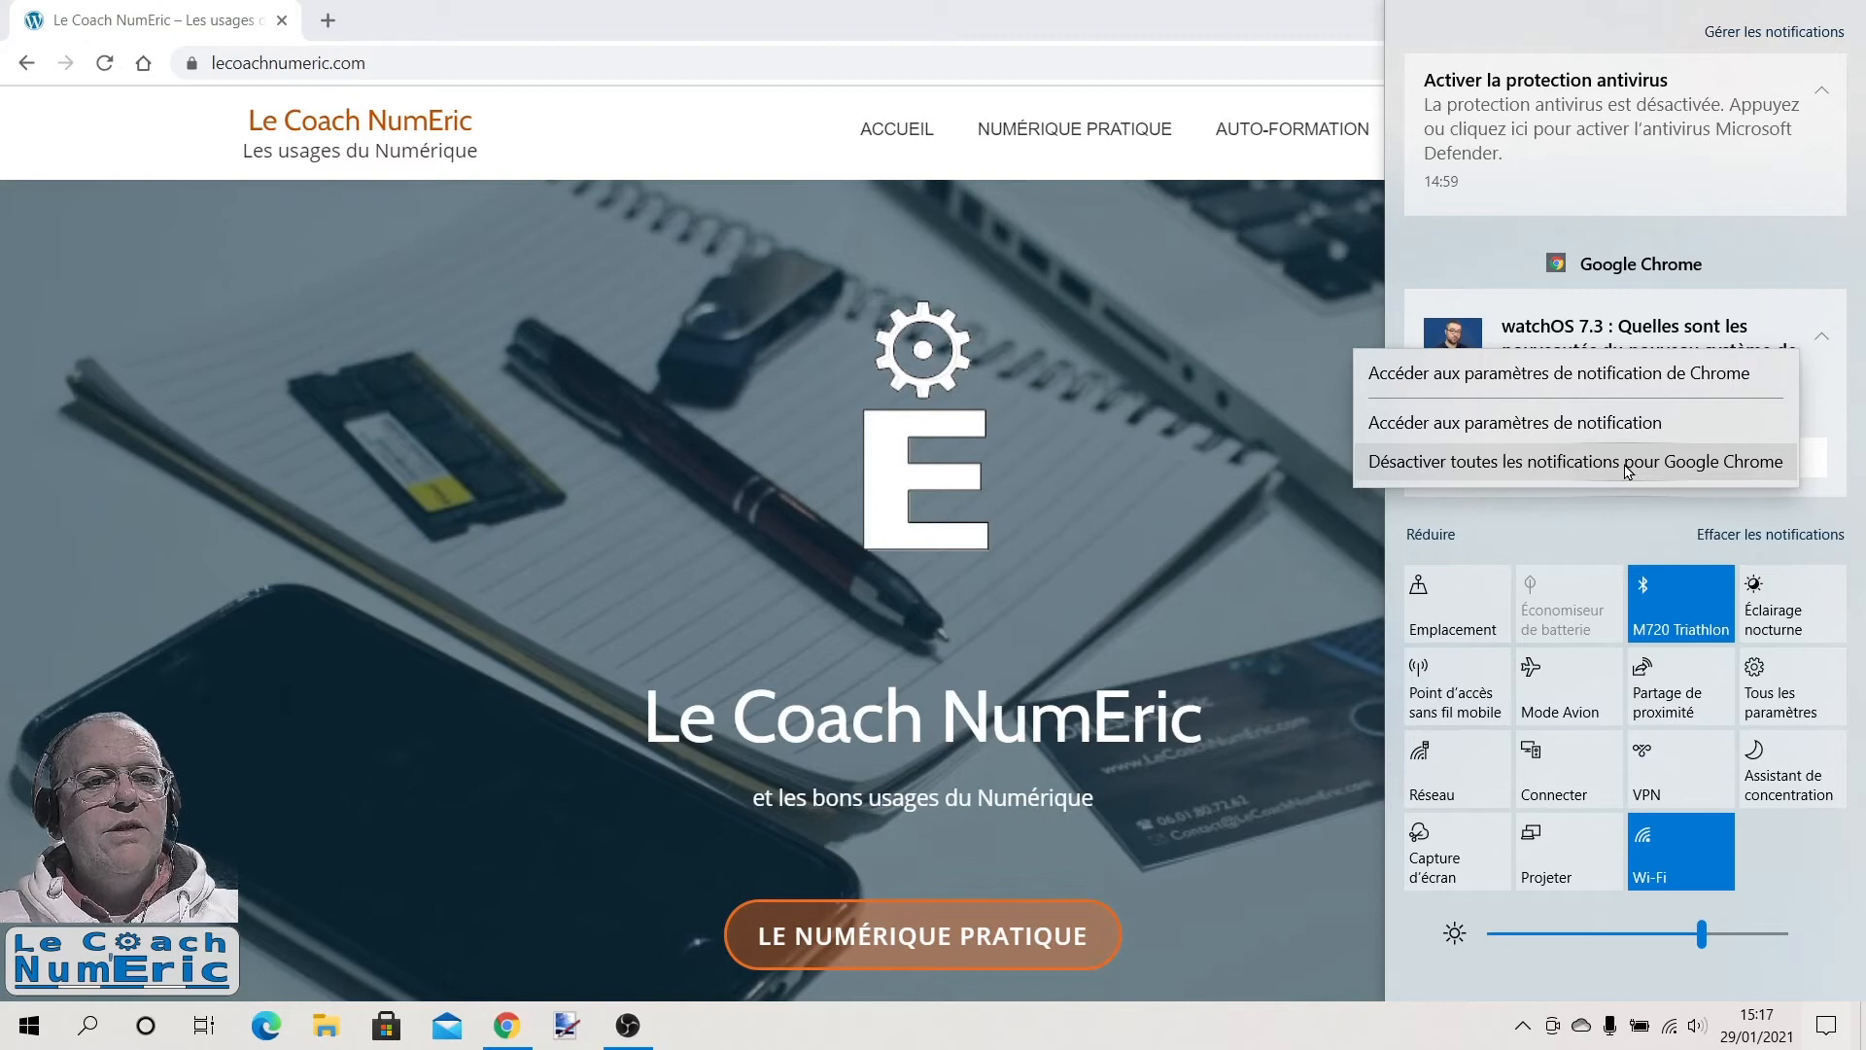
{"action": "left_click", "coordinate": [1633, 379]}
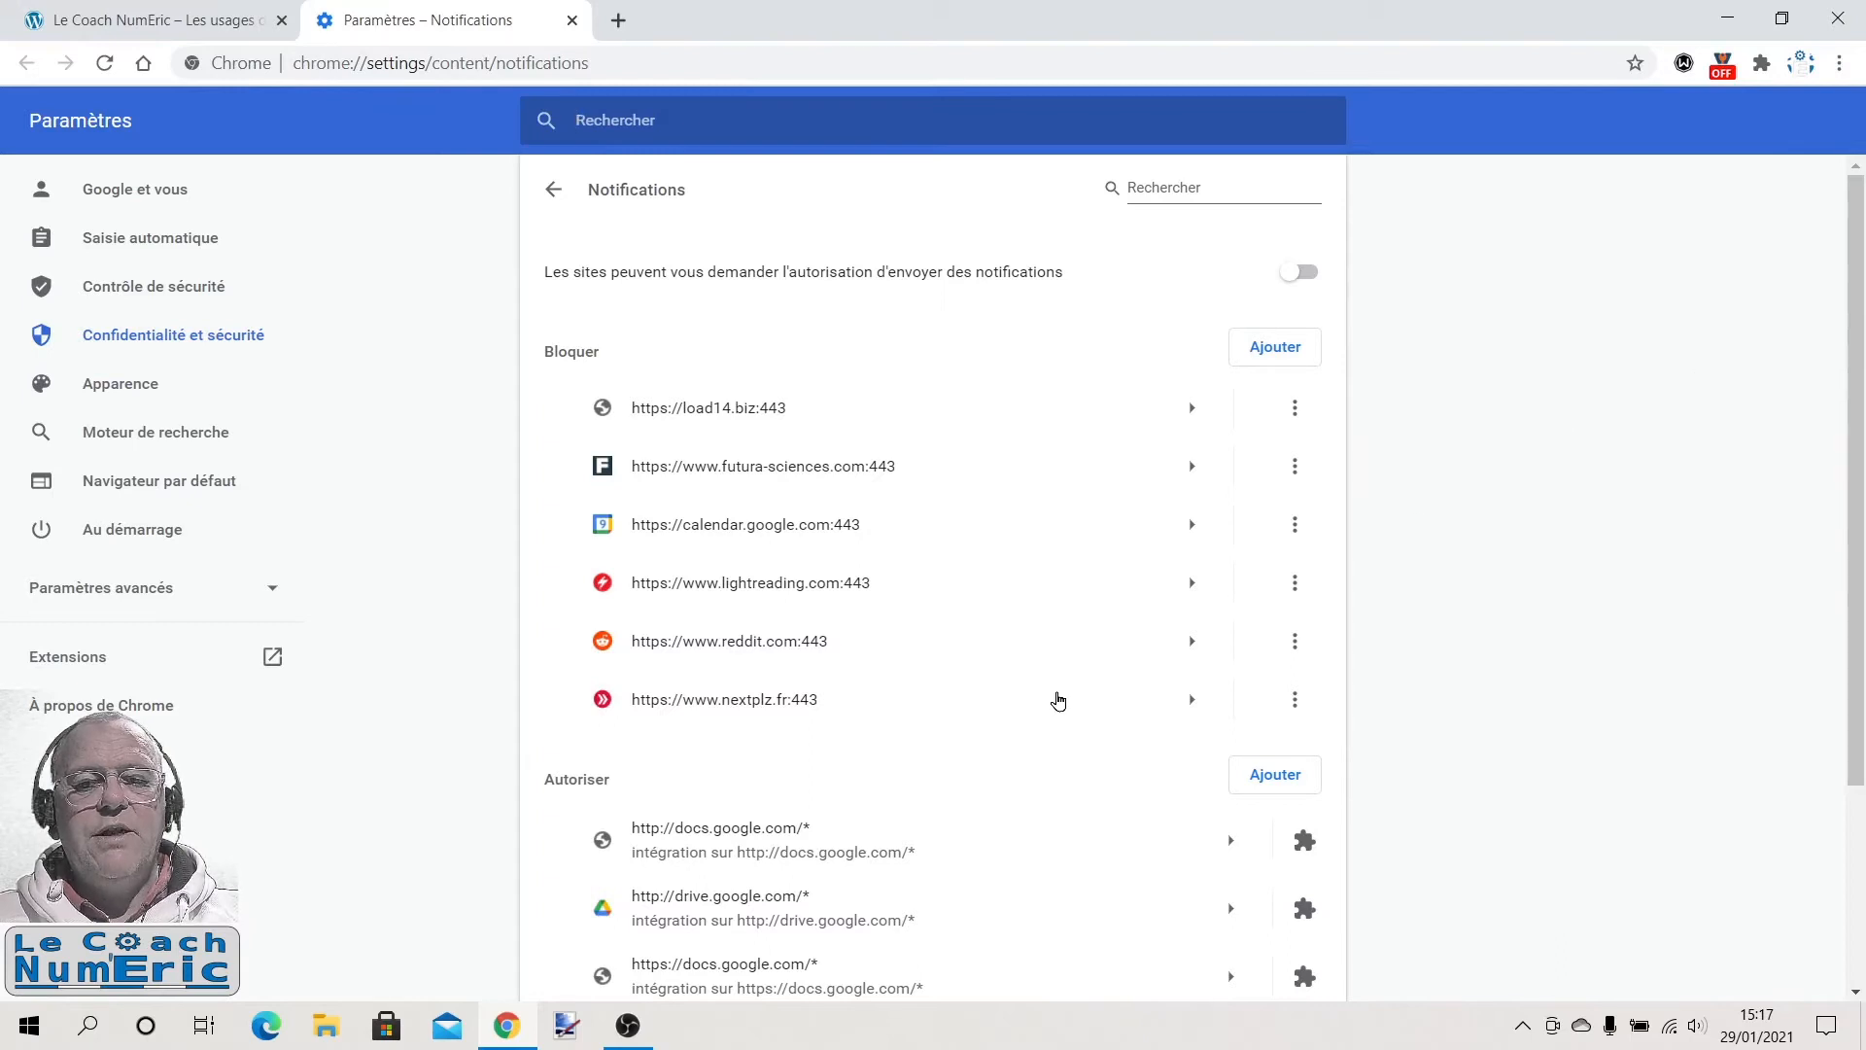
{"action": "scroll", "coordinate": [1059, 700], "scroll_direction": "down", "scroll_amount": 6}
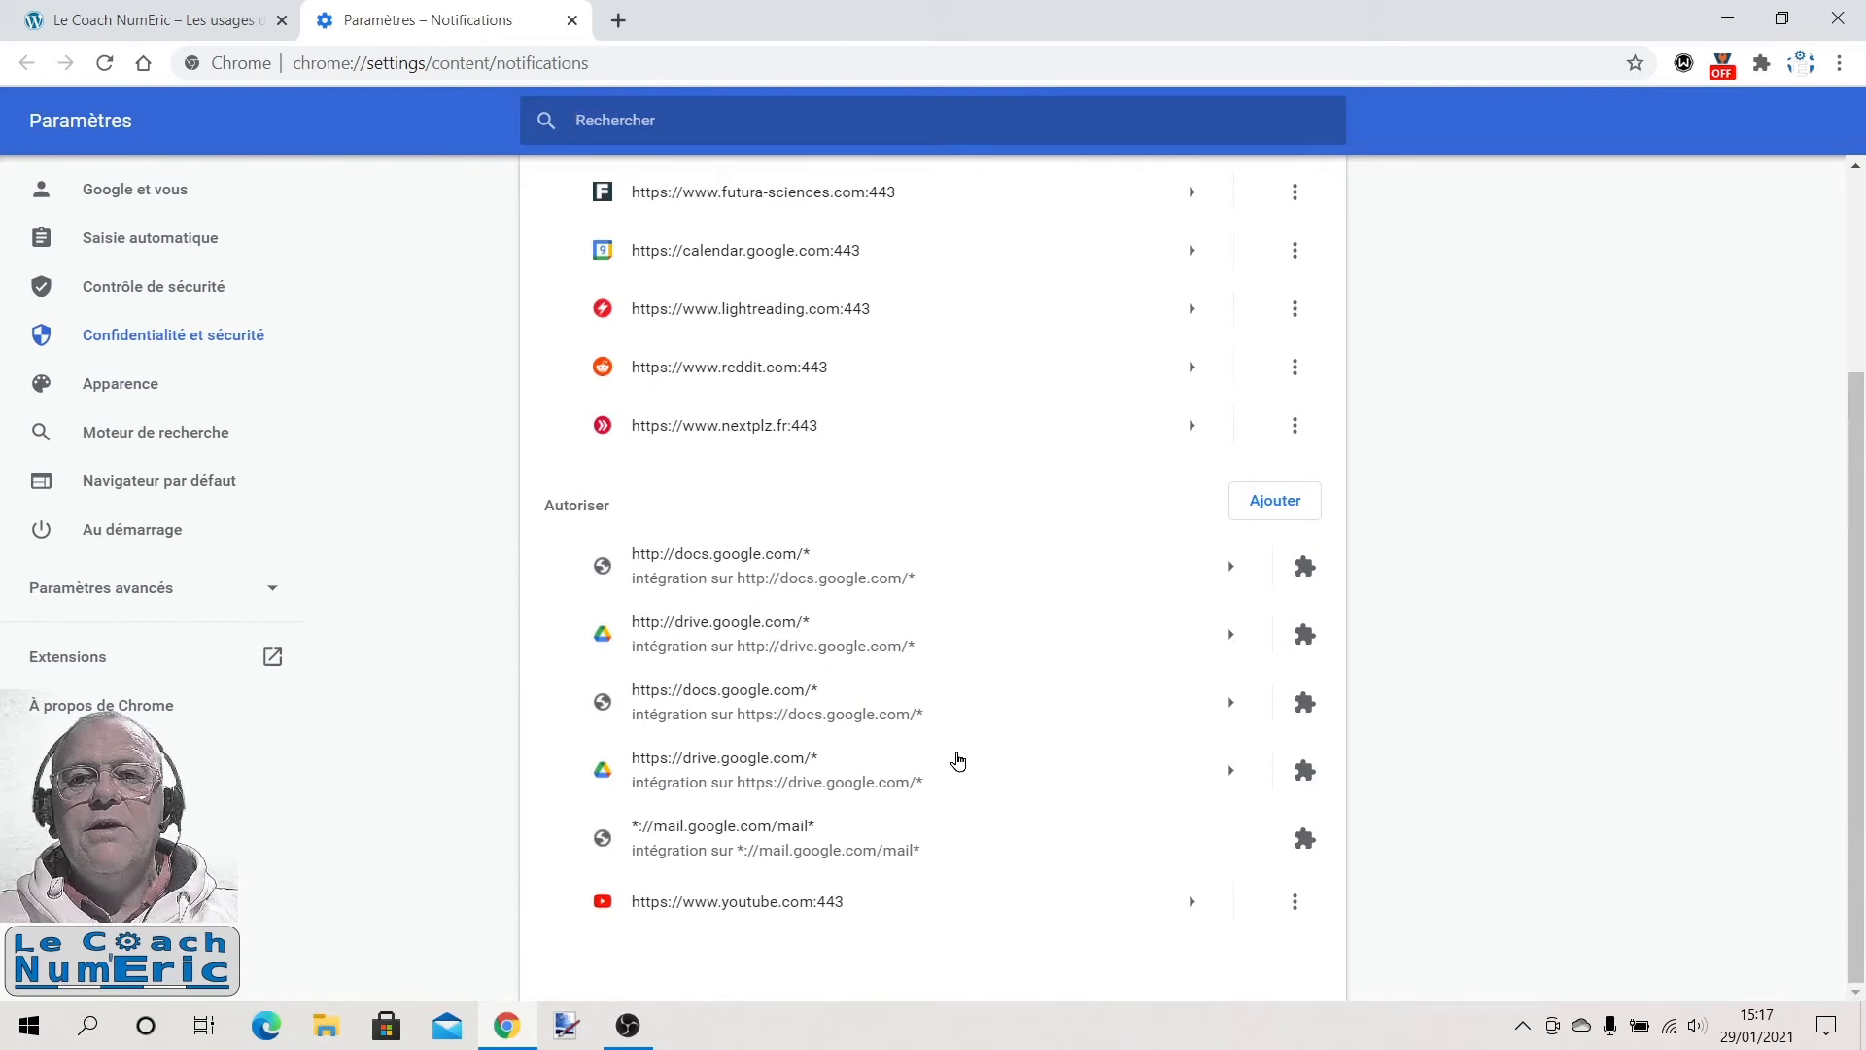
{"action": "scroll", "coordinate": [957, 760], "scroll_direction": "up", "scroll_amount": 2}
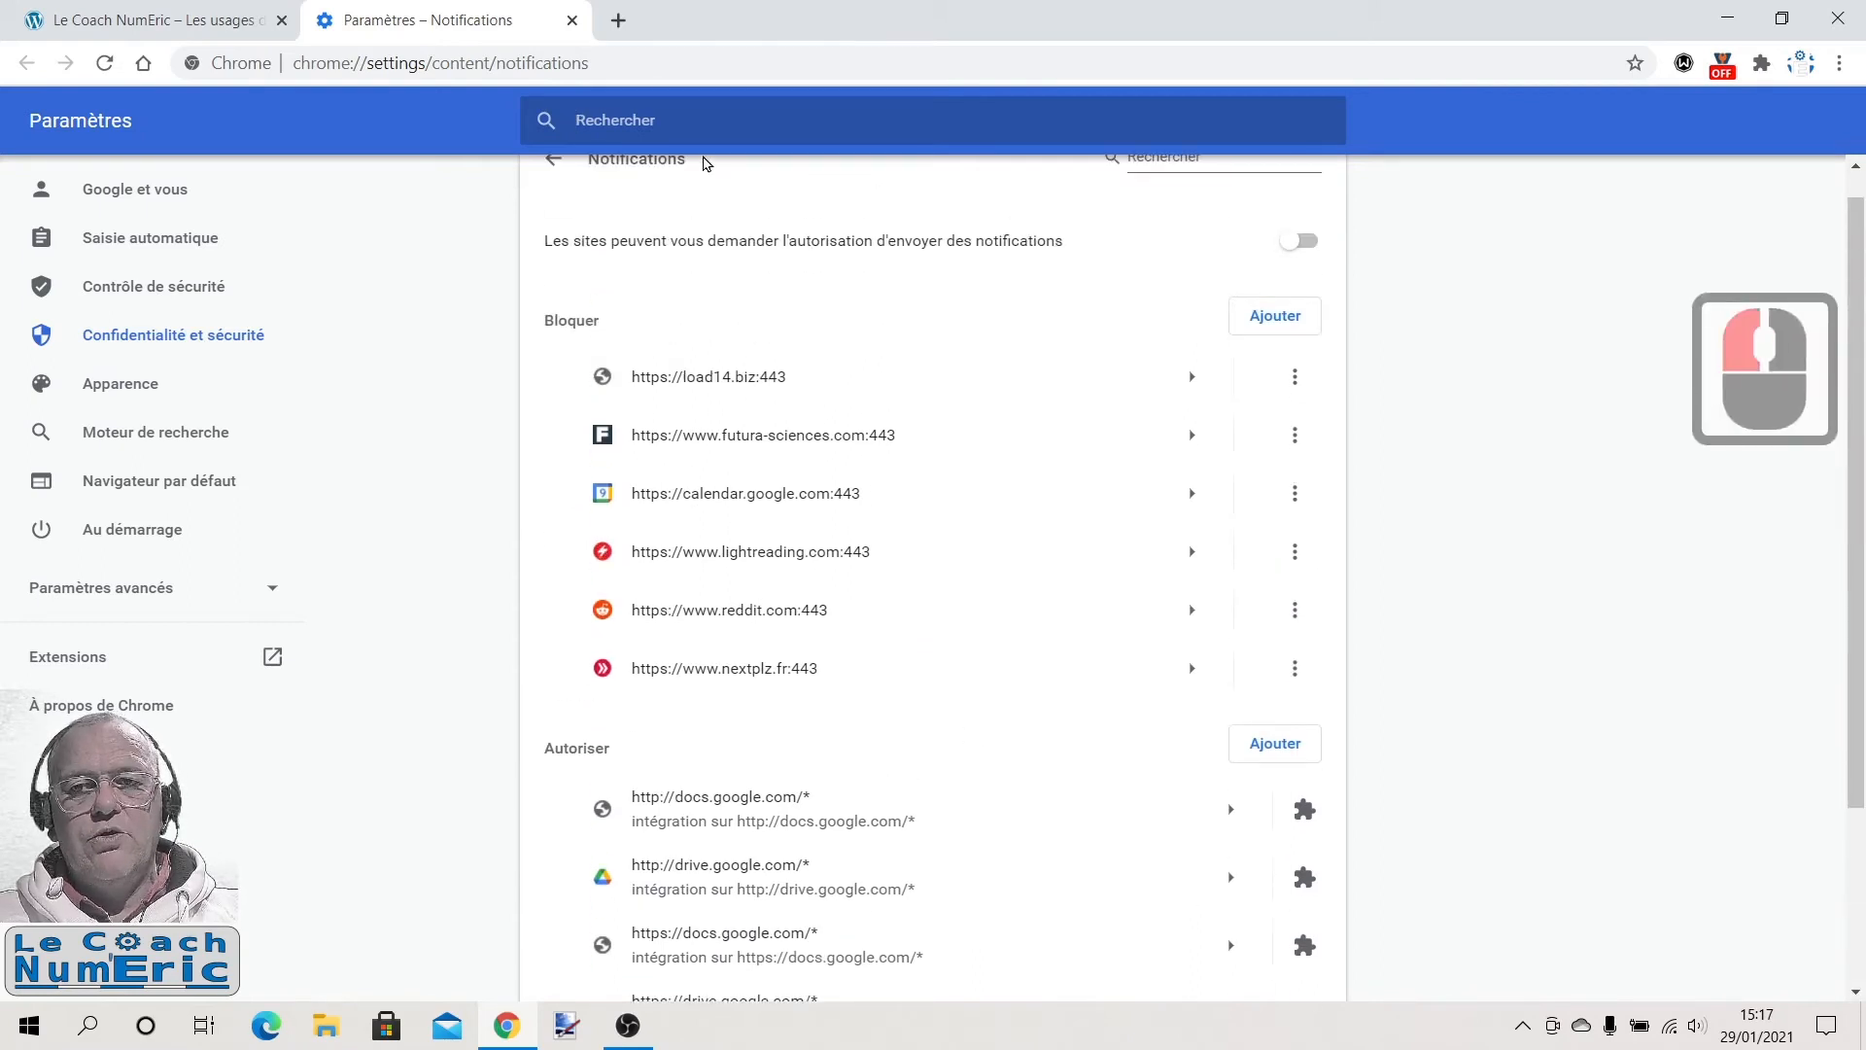
{"action": "left_click", "coordinate": [571, 20]}
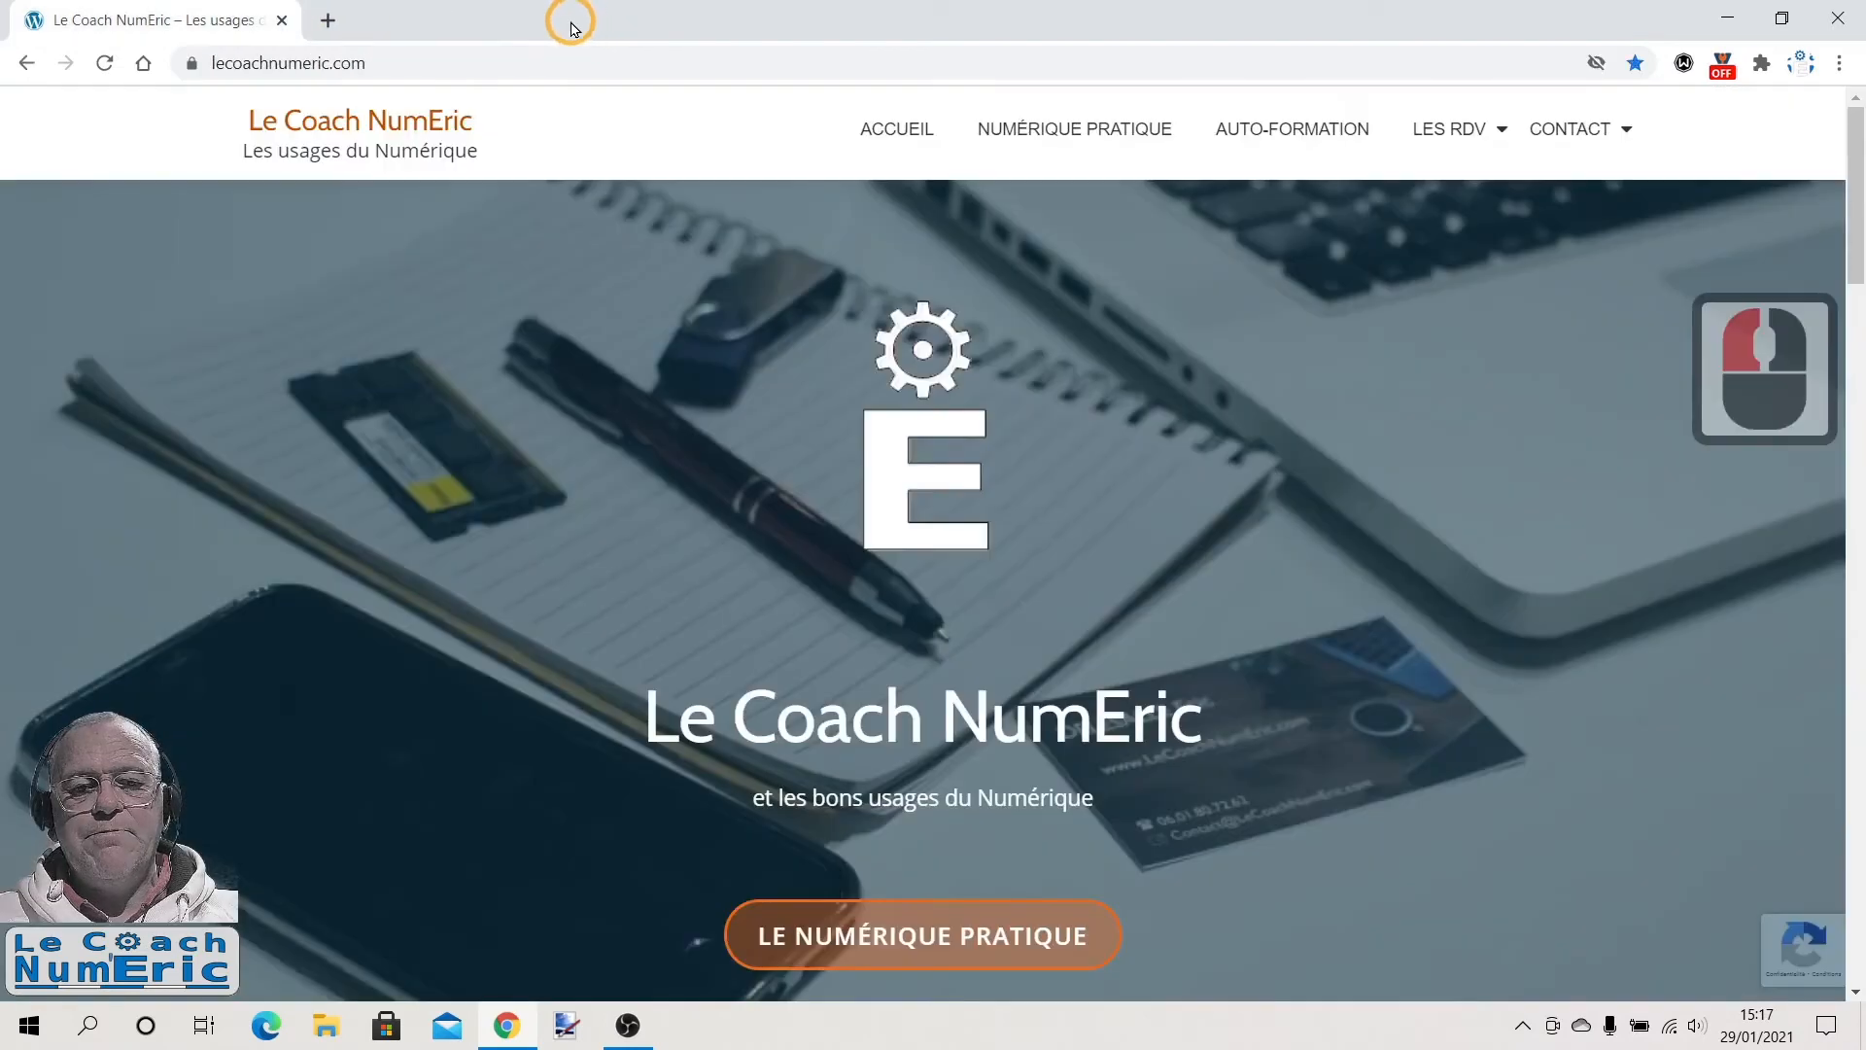
Open the Windows notification settings for Google Chrome from its remaining notification and review the banner, sound and priority options
{"action": "left_click", "coordinate": [1826, 1026]}
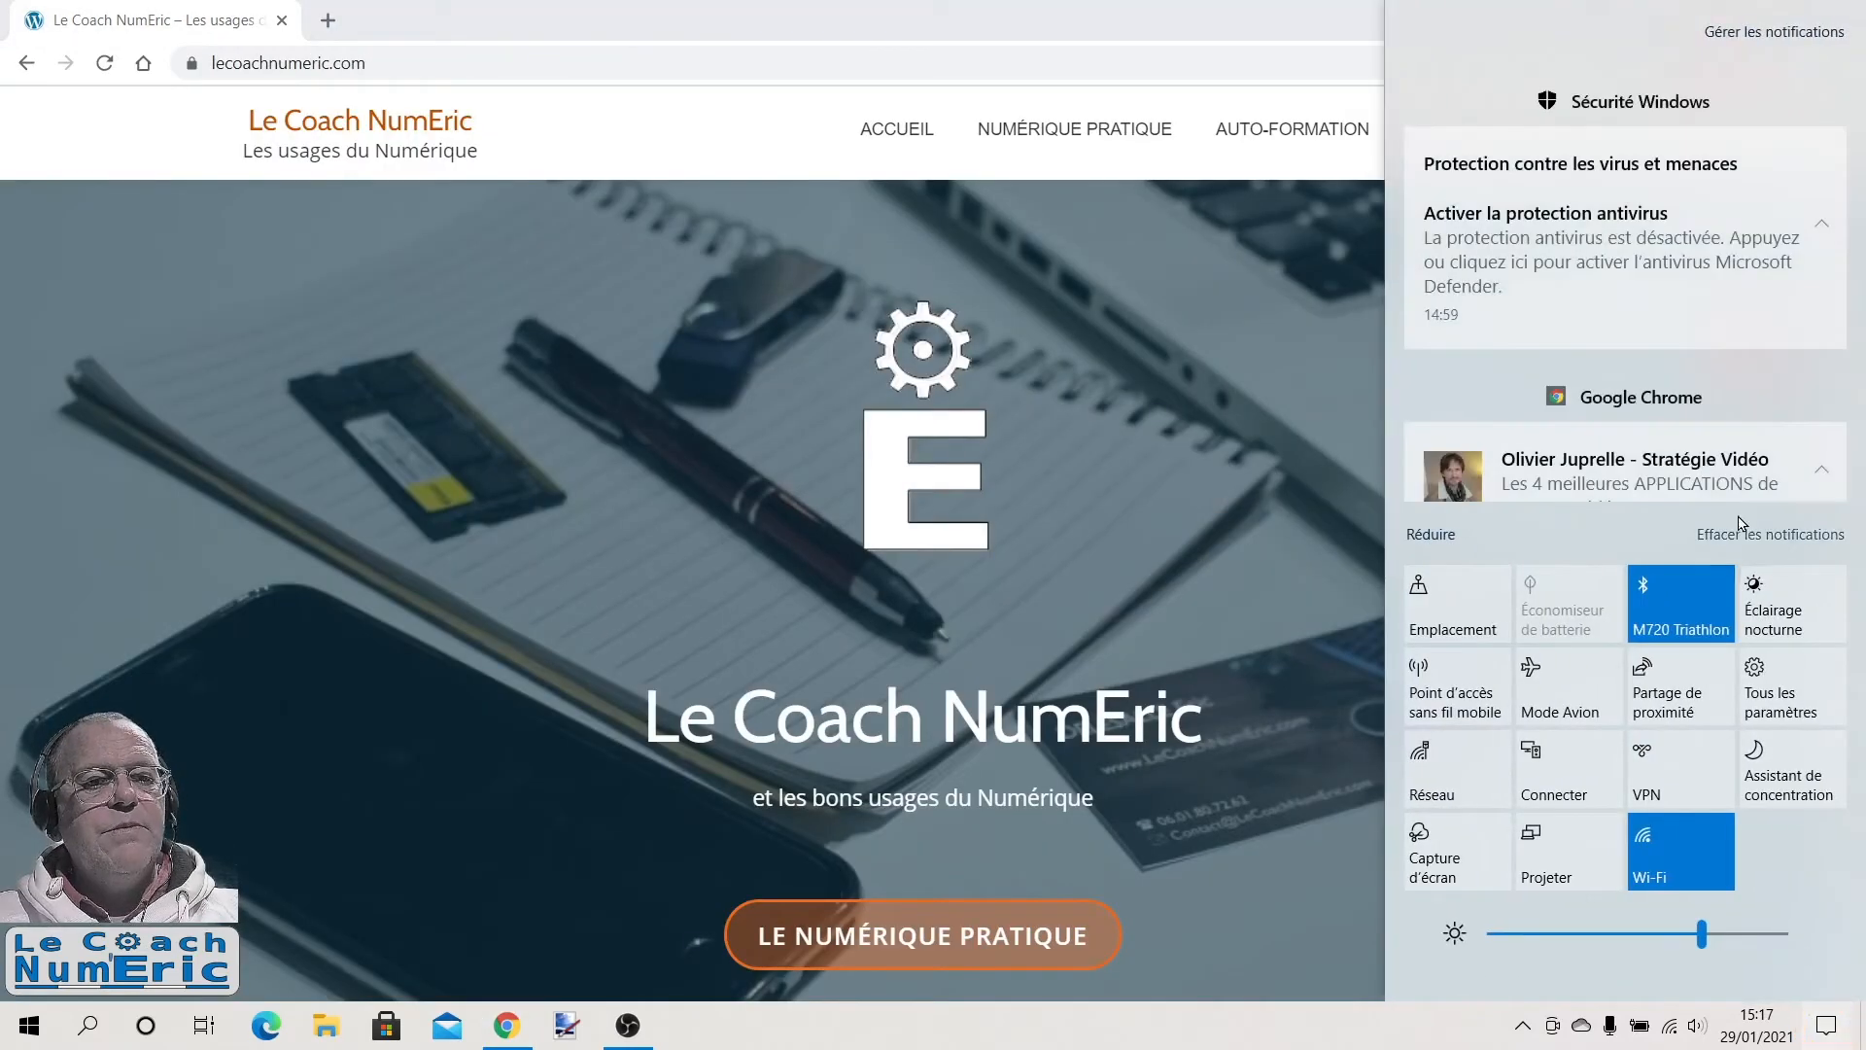
{"action": "left_click", "coordinate": [1821, 469]}
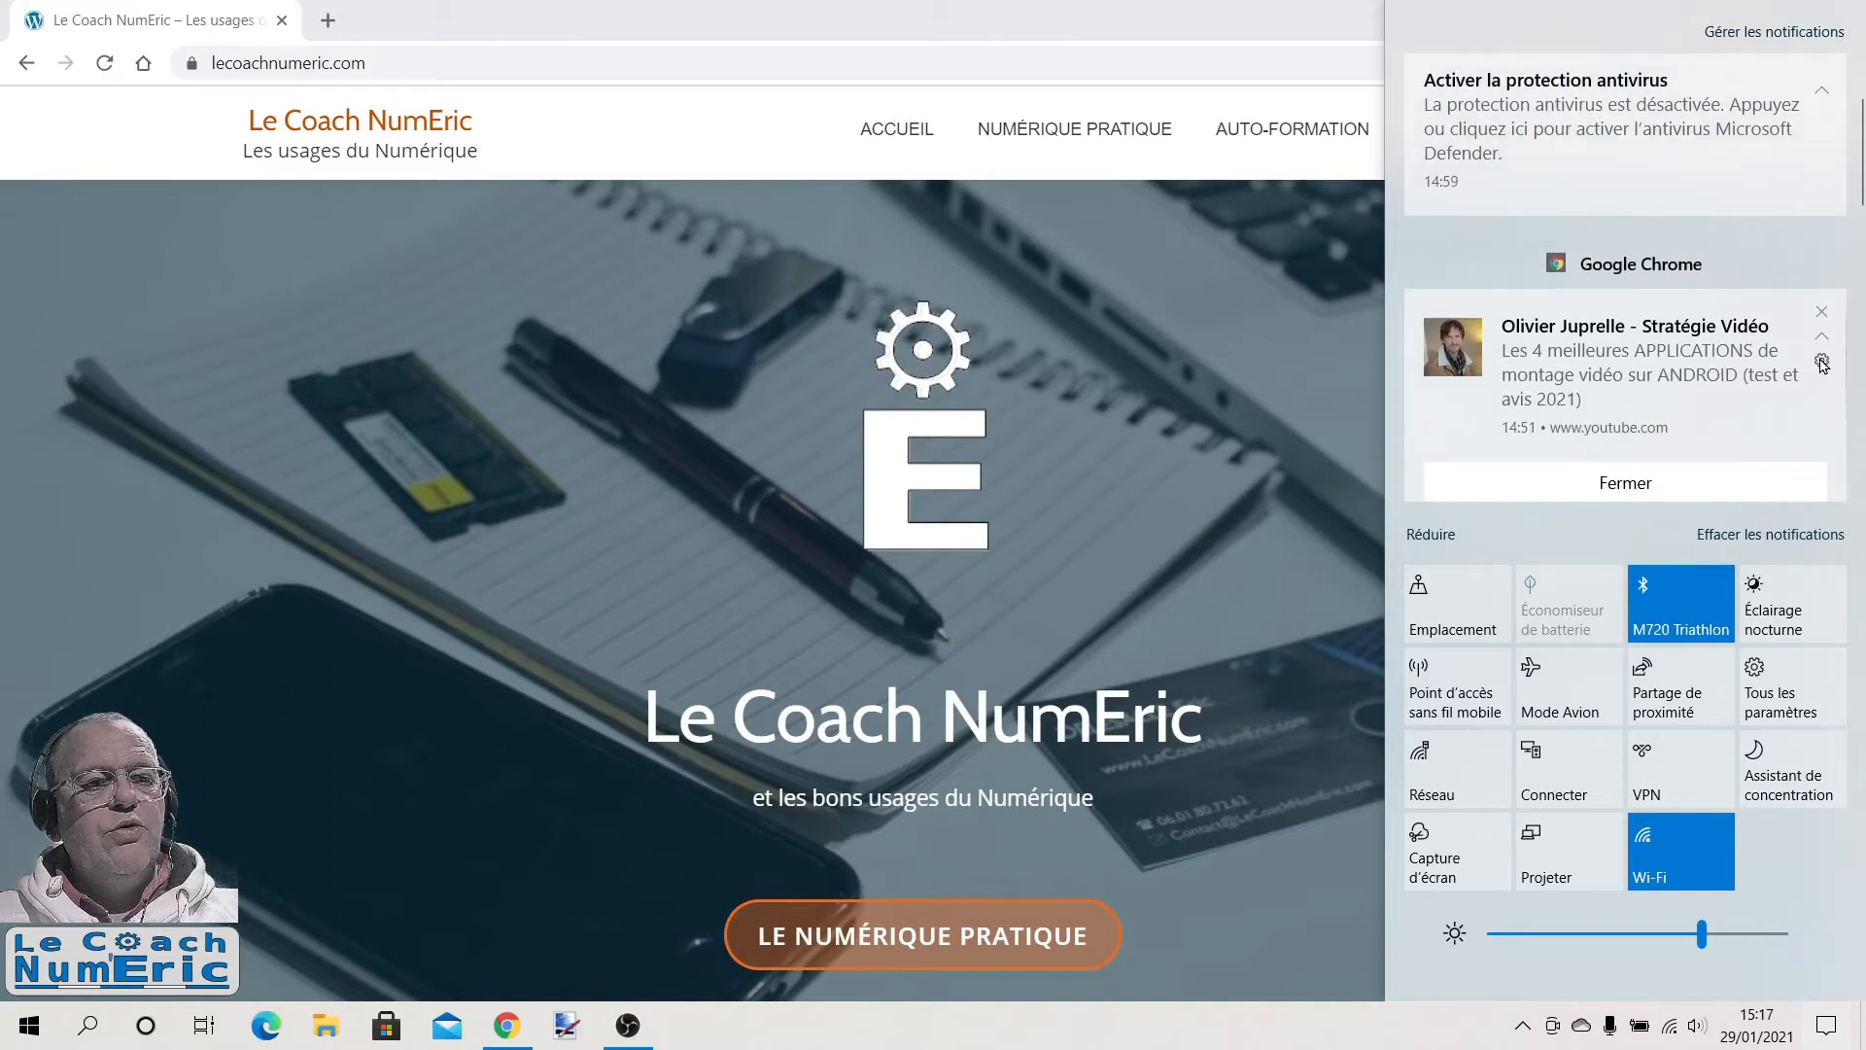
{"action": "left_click", "coordinate": [1822, 361]}
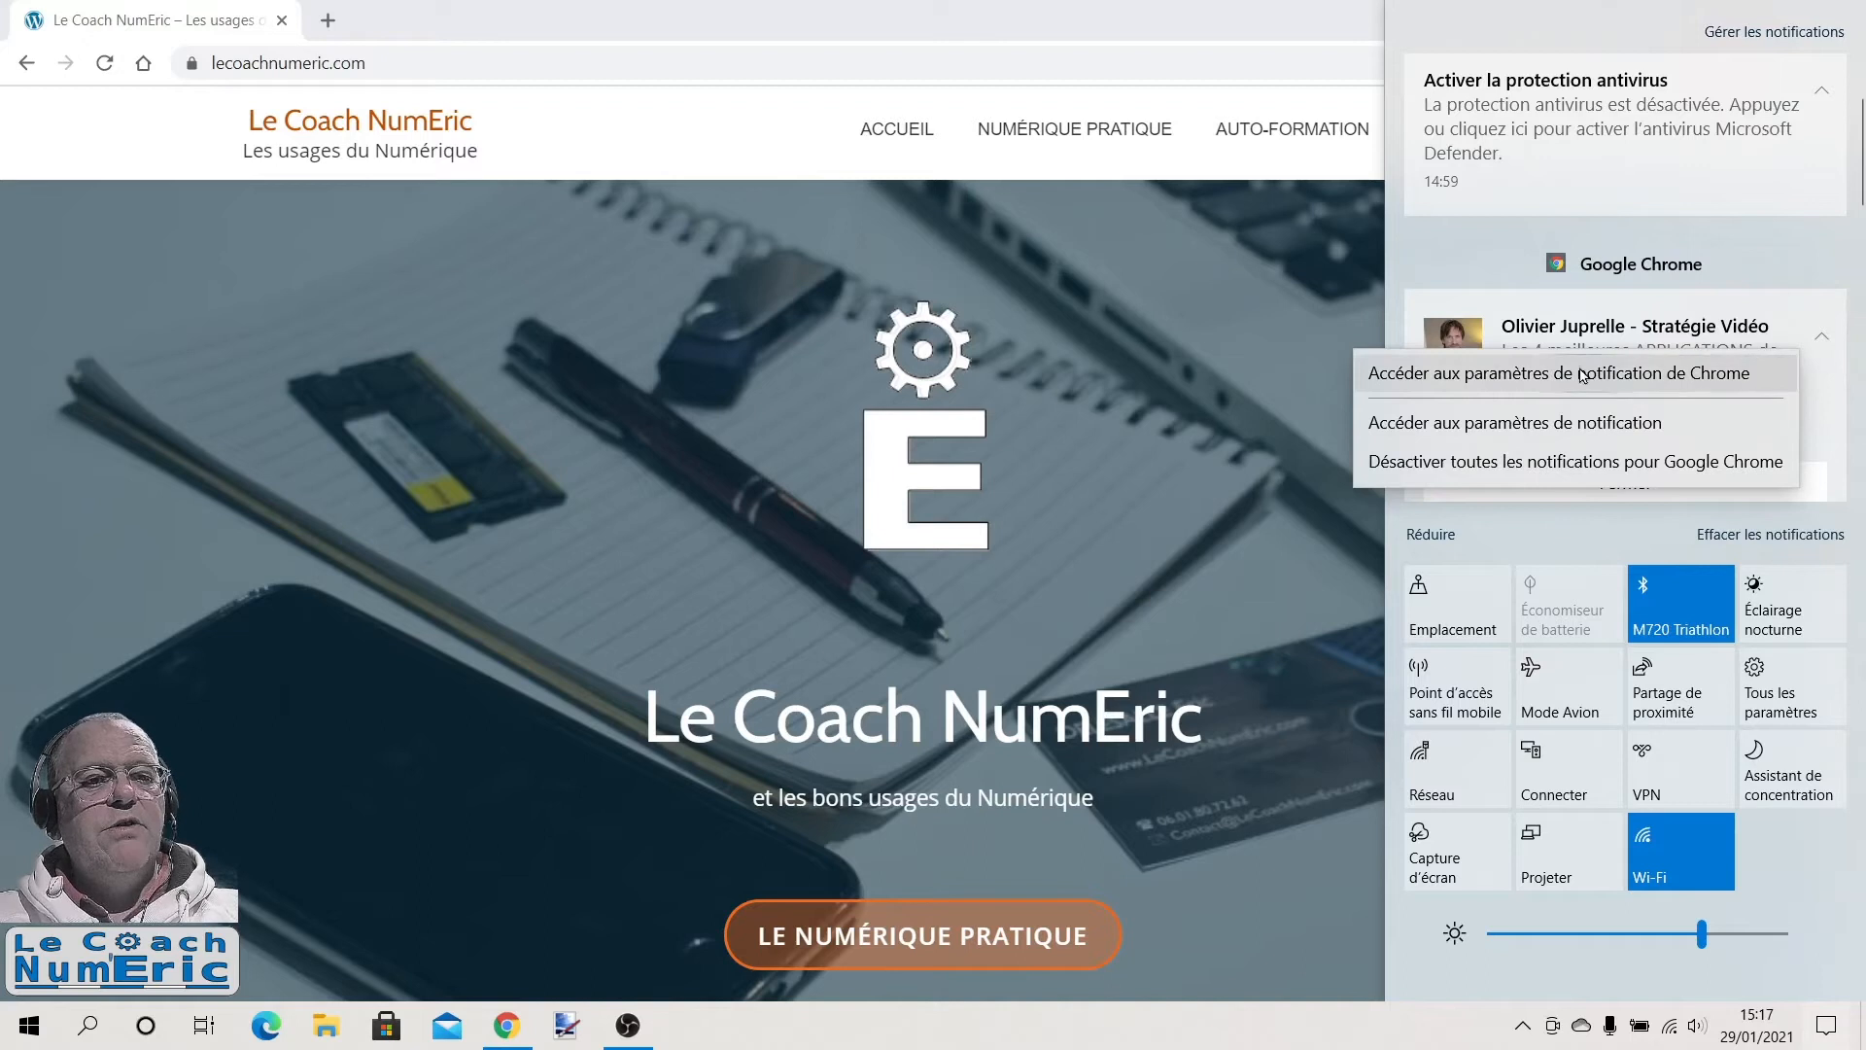
{"action": "left_click", "coordinate": [1565, 423]}
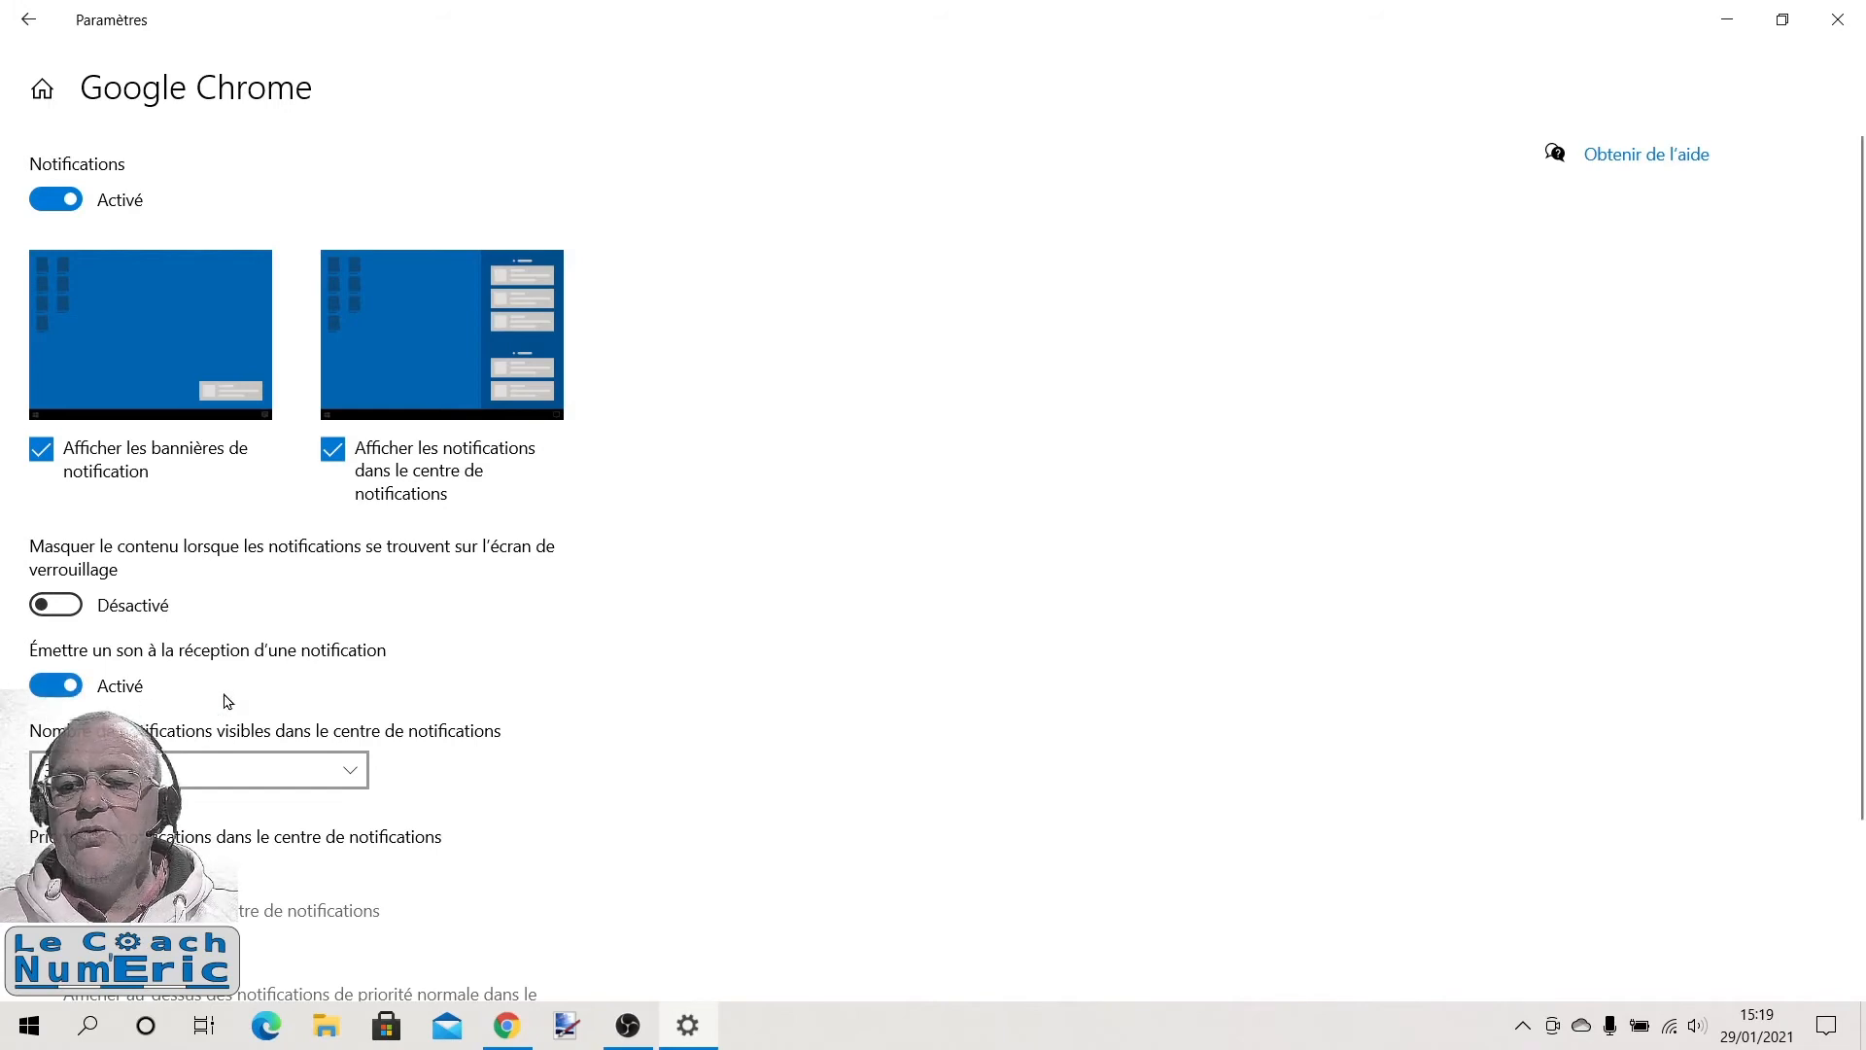
{"action": "scroll", "coordinate": [250, 688], "scroll_direction": "down", "scroll_amount": 2}
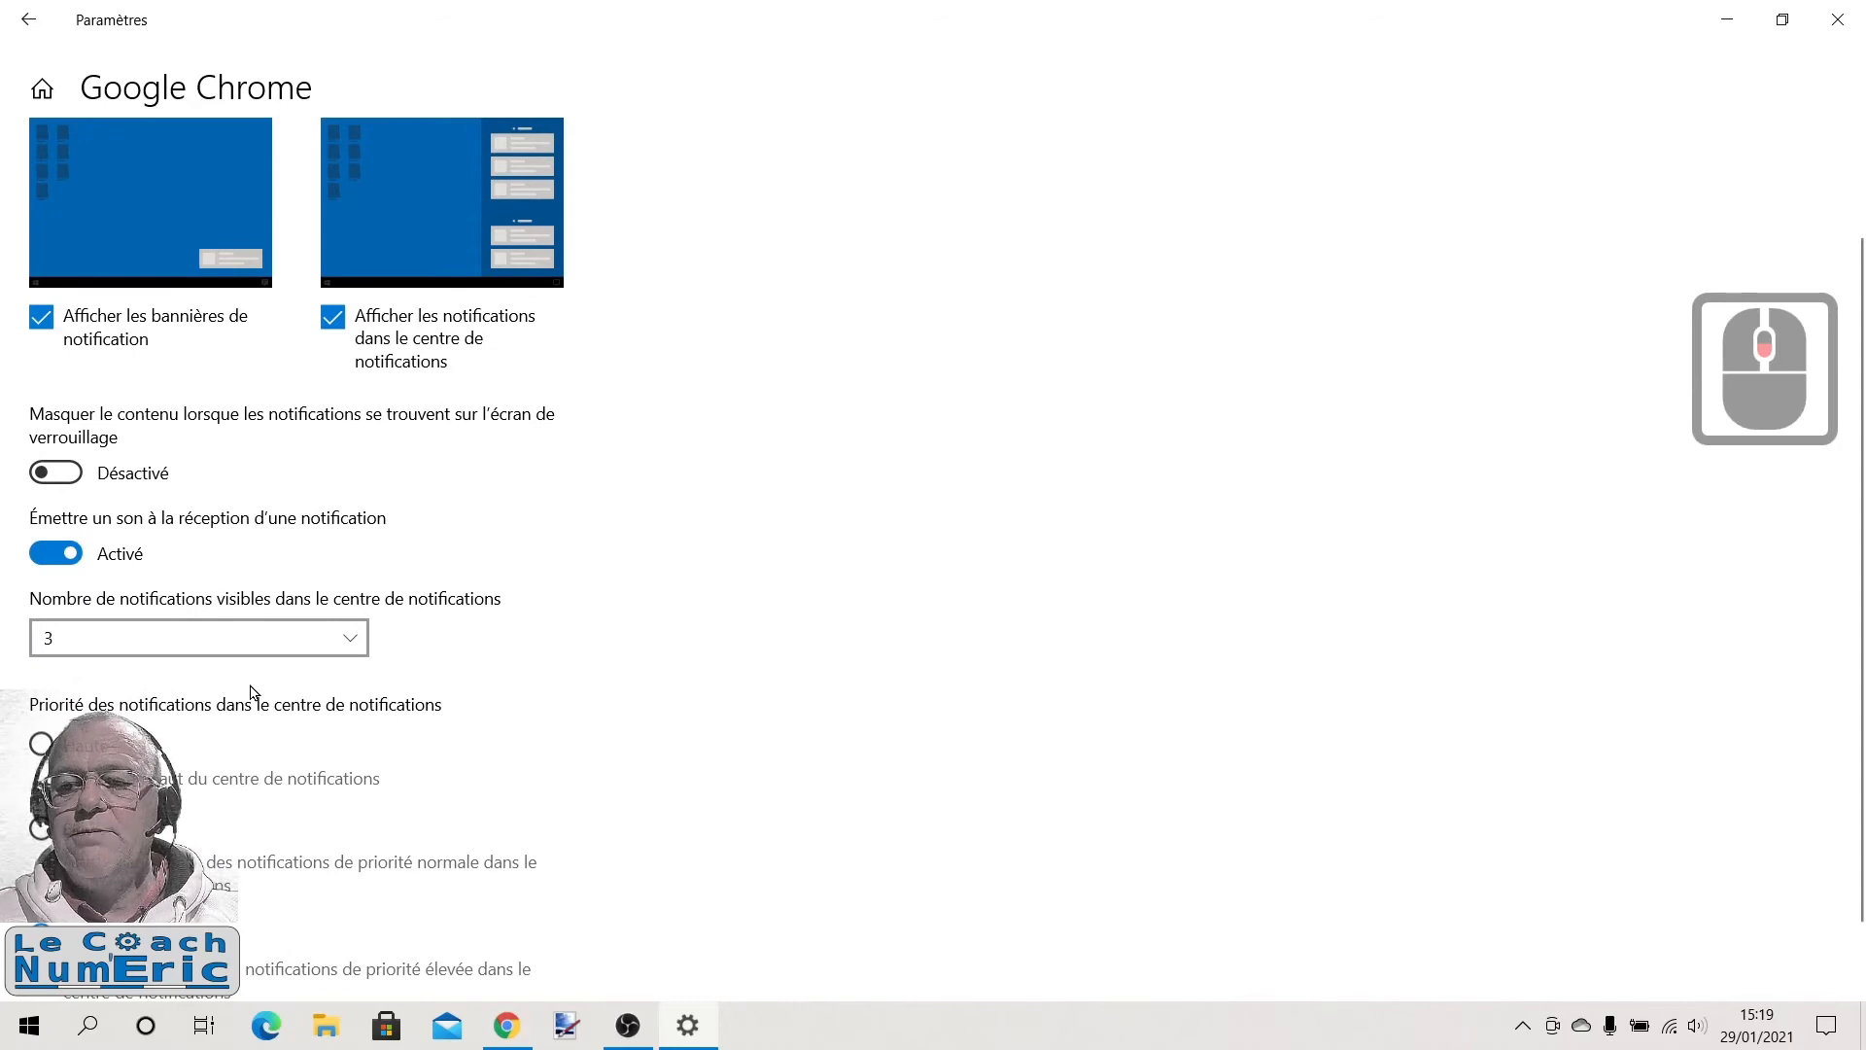
{"action": "scroll", "coordinate": [250, 692], "scroll_direction": "down", "scroll_amount": 1}
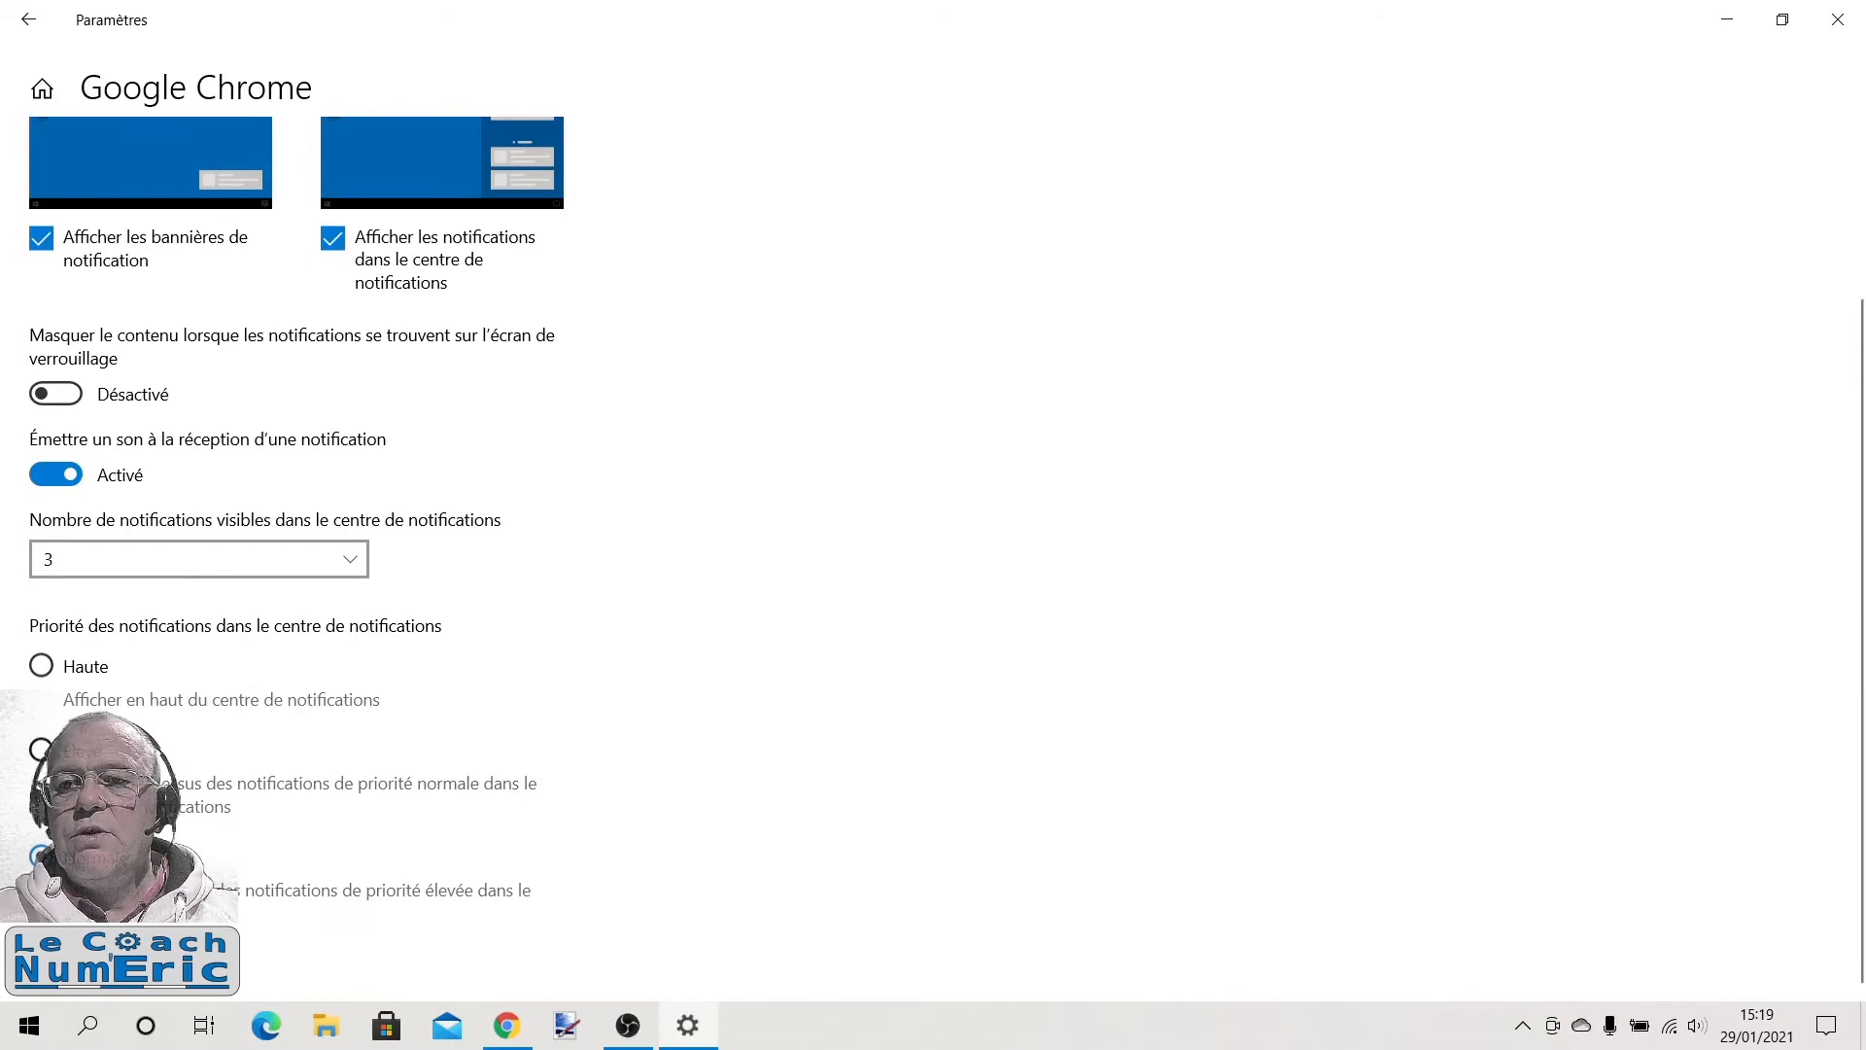
{"action": "scroll", "coordinate": [188, 367], "scroll_direction": "up", "scroll_amount": 4}
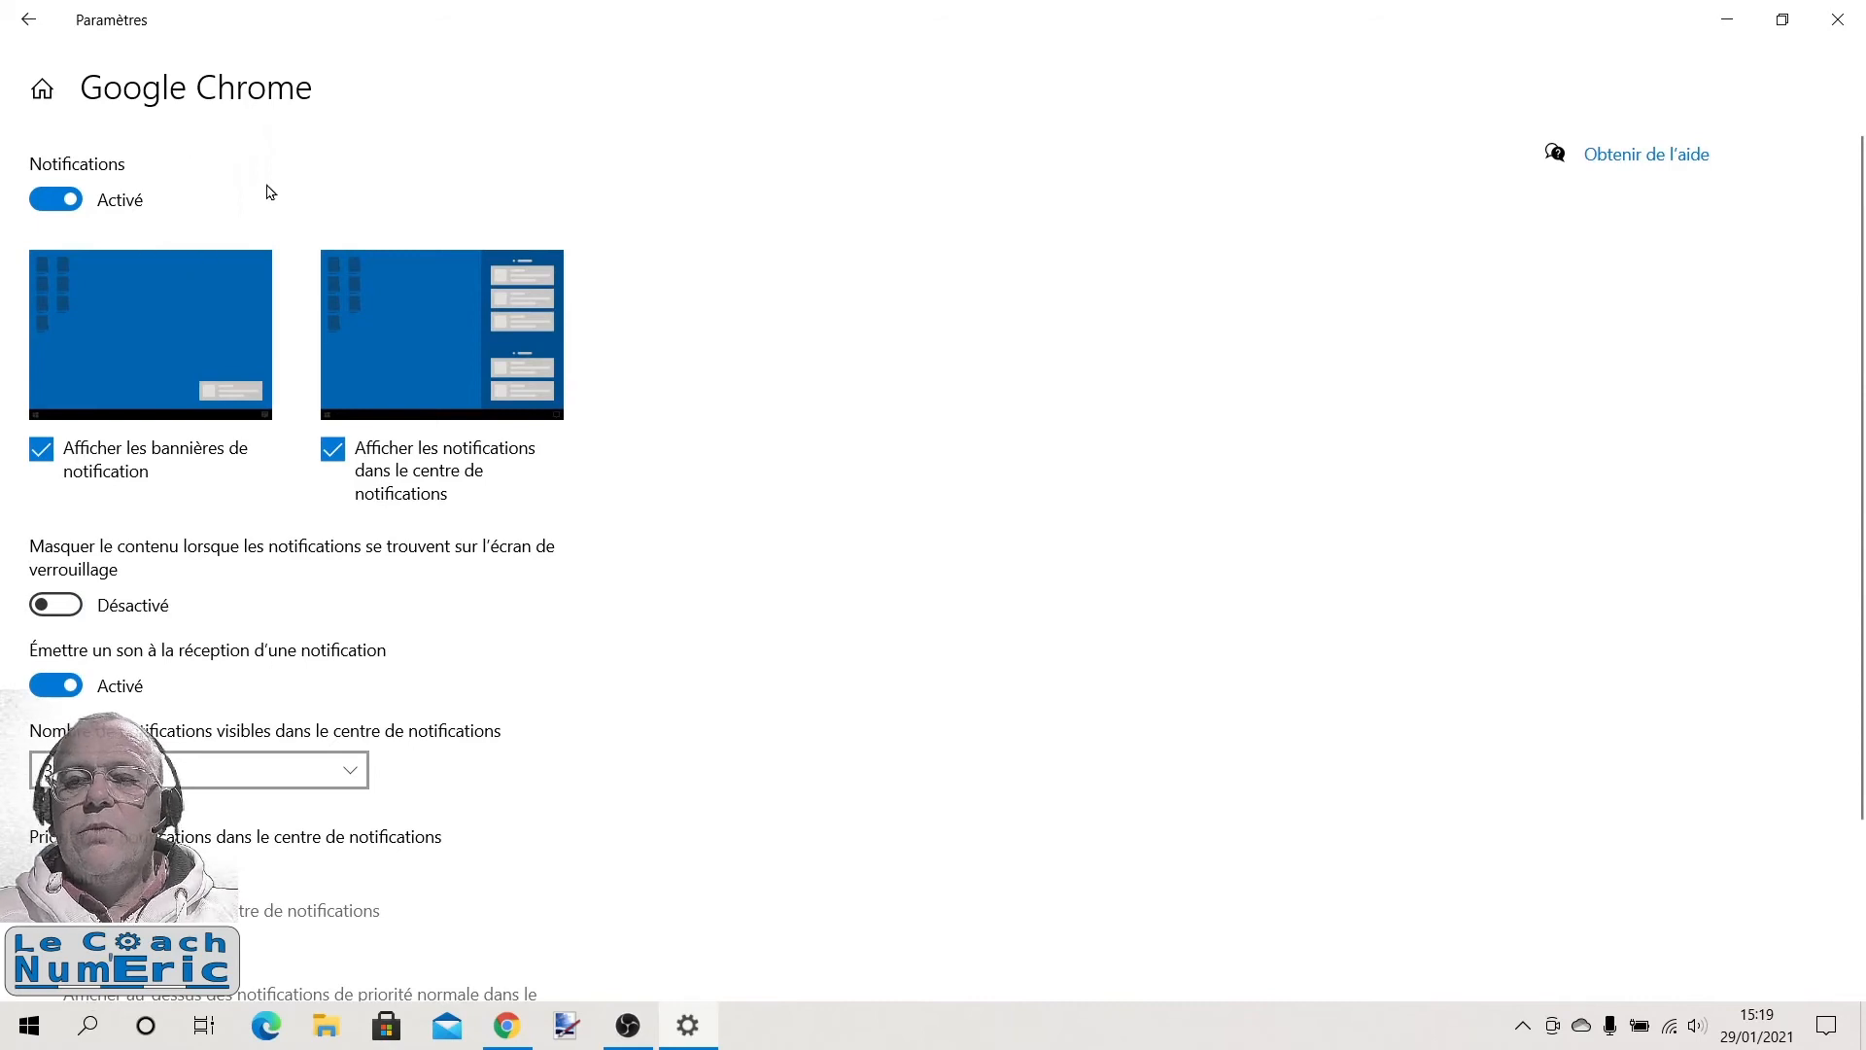
Go back to the general "Notifications et actions" settings, review the notification options and close the Settings window
{"action": "left_click", "coordinate": [29, 26]}
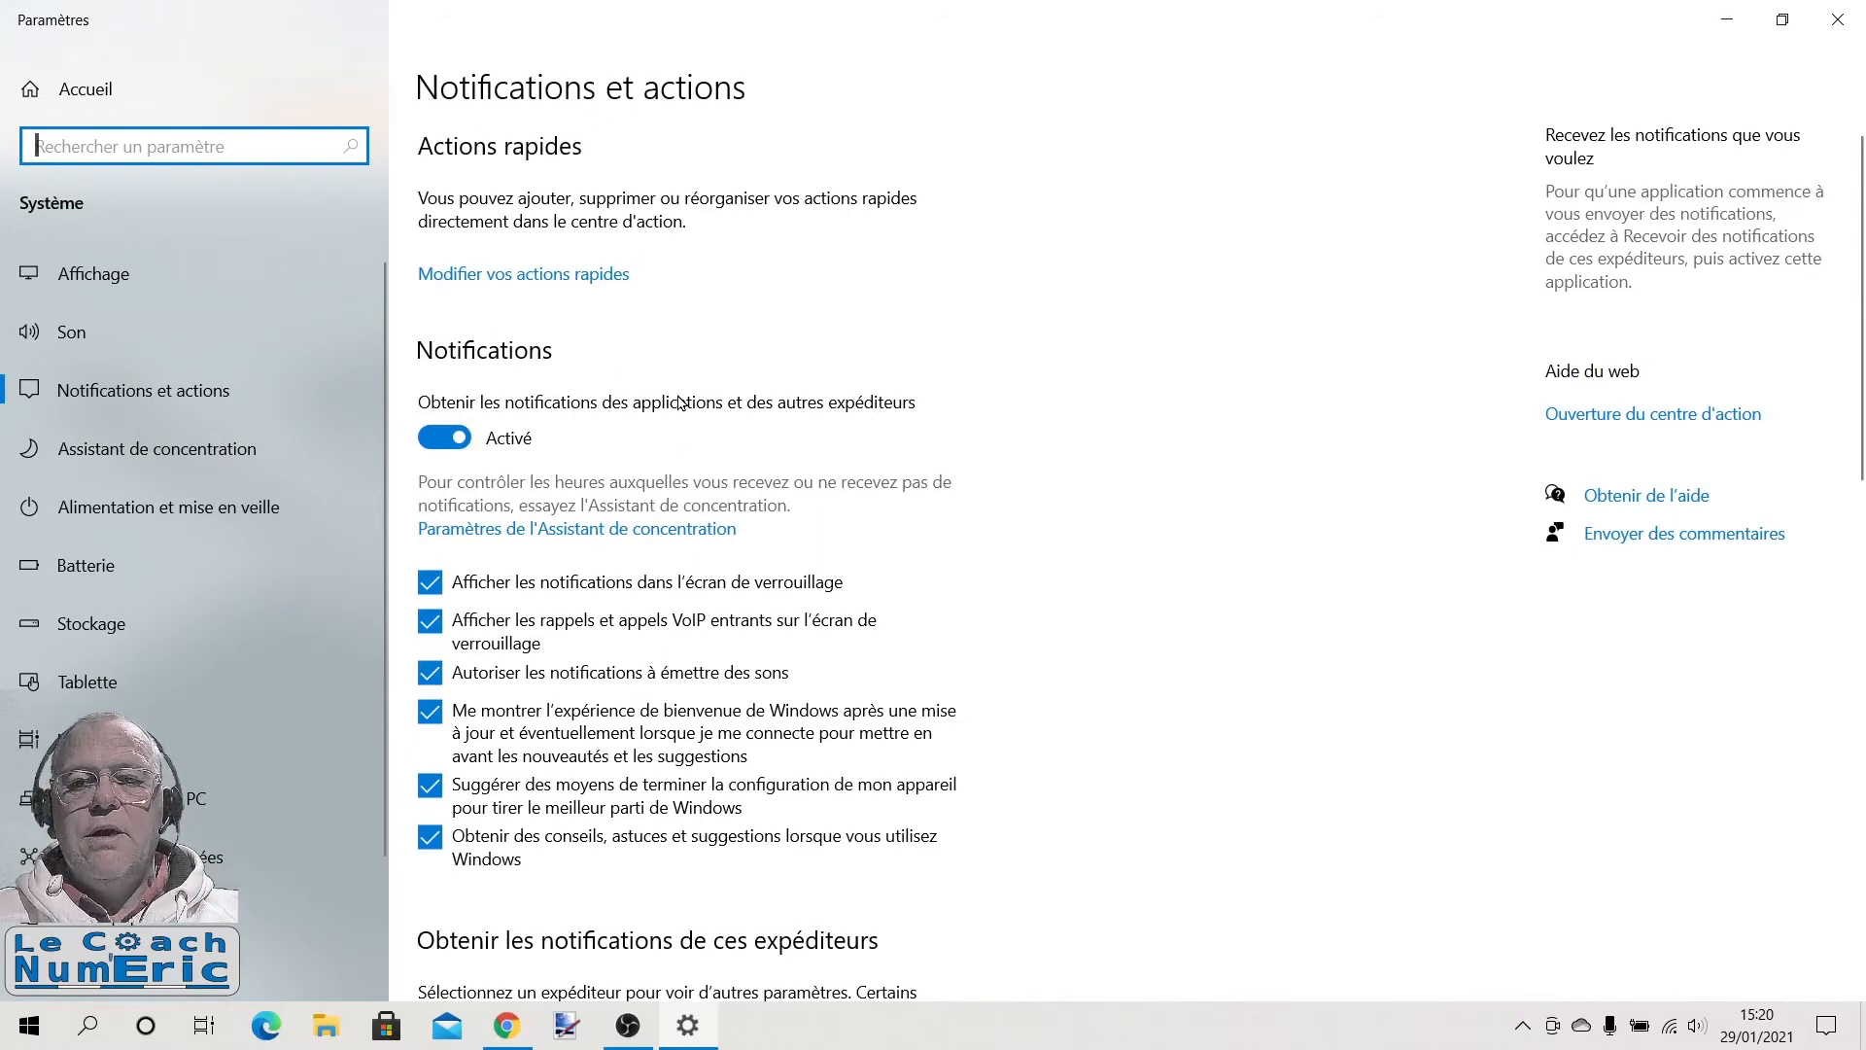
{"action": "scroll", "coordinate": [681, 401], "scroll_direction": "down", "scroll_amount": 2}
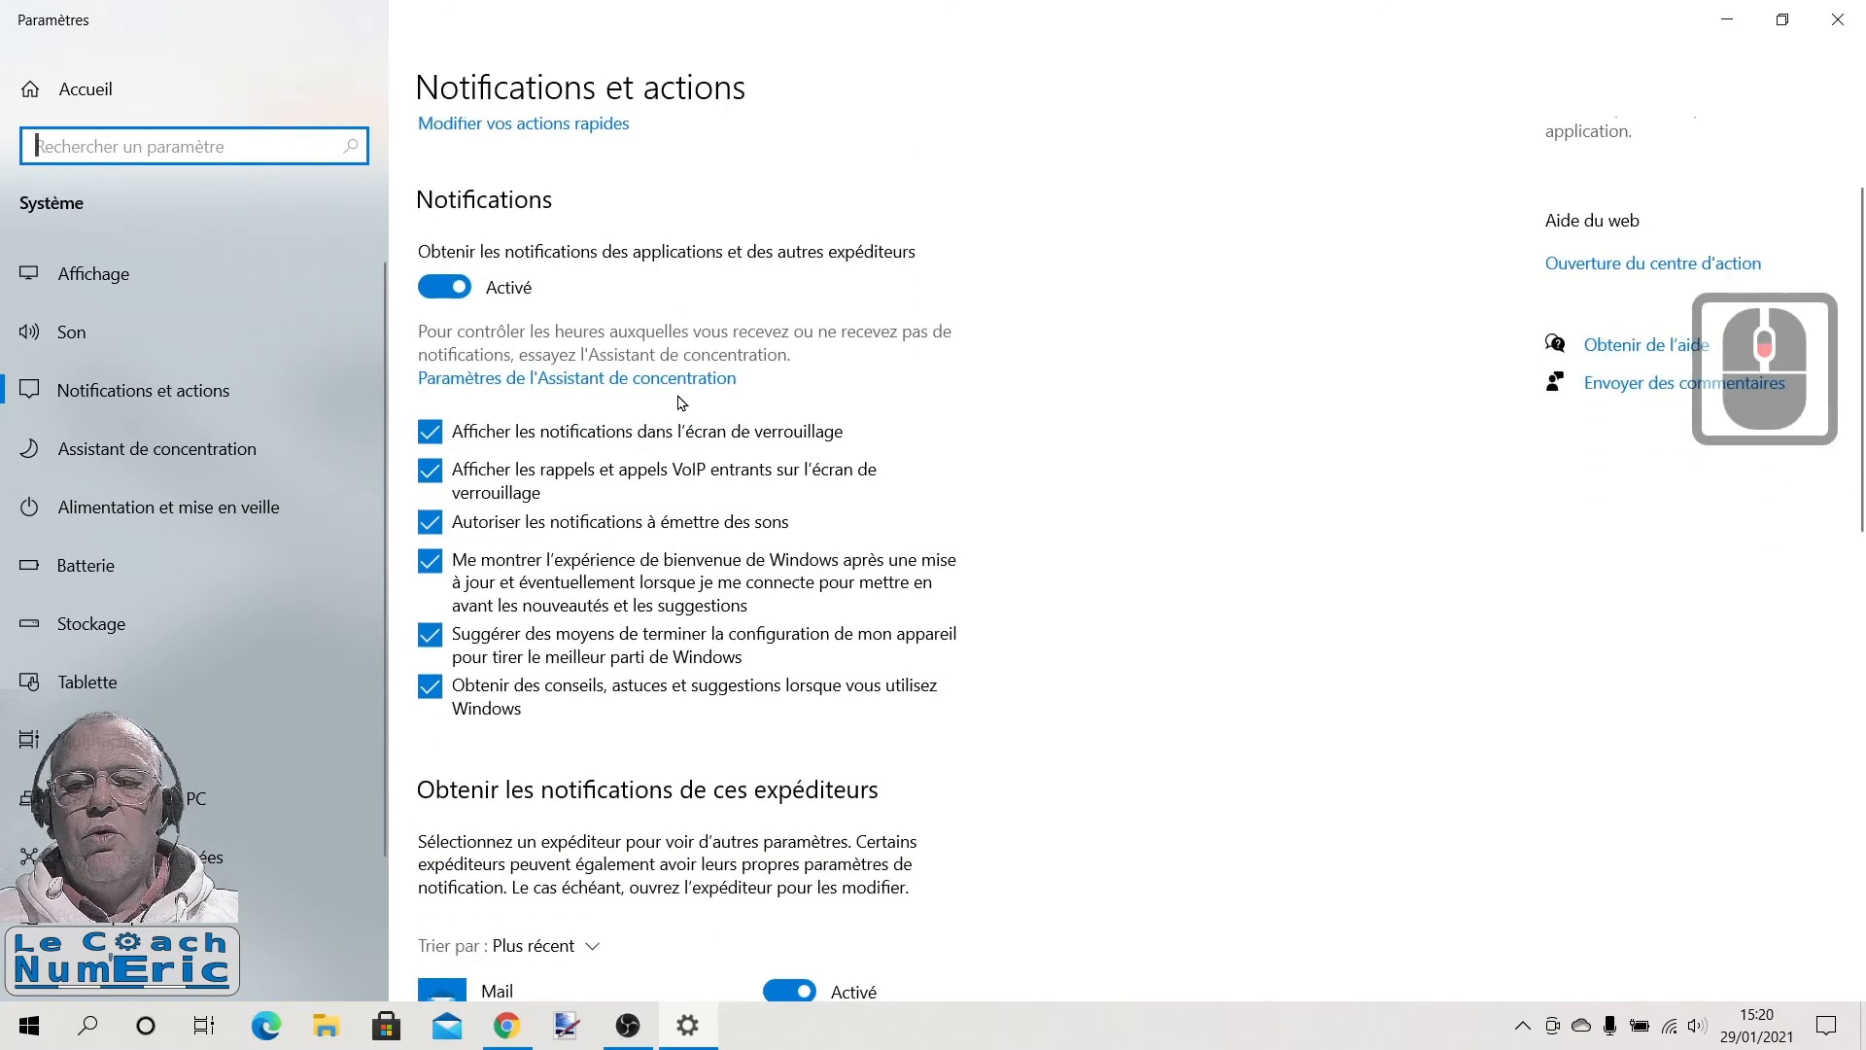
{"action": "scroll", "coordinate": [681, 403], "scroll_direction": "up", "scroll_amount": 2}
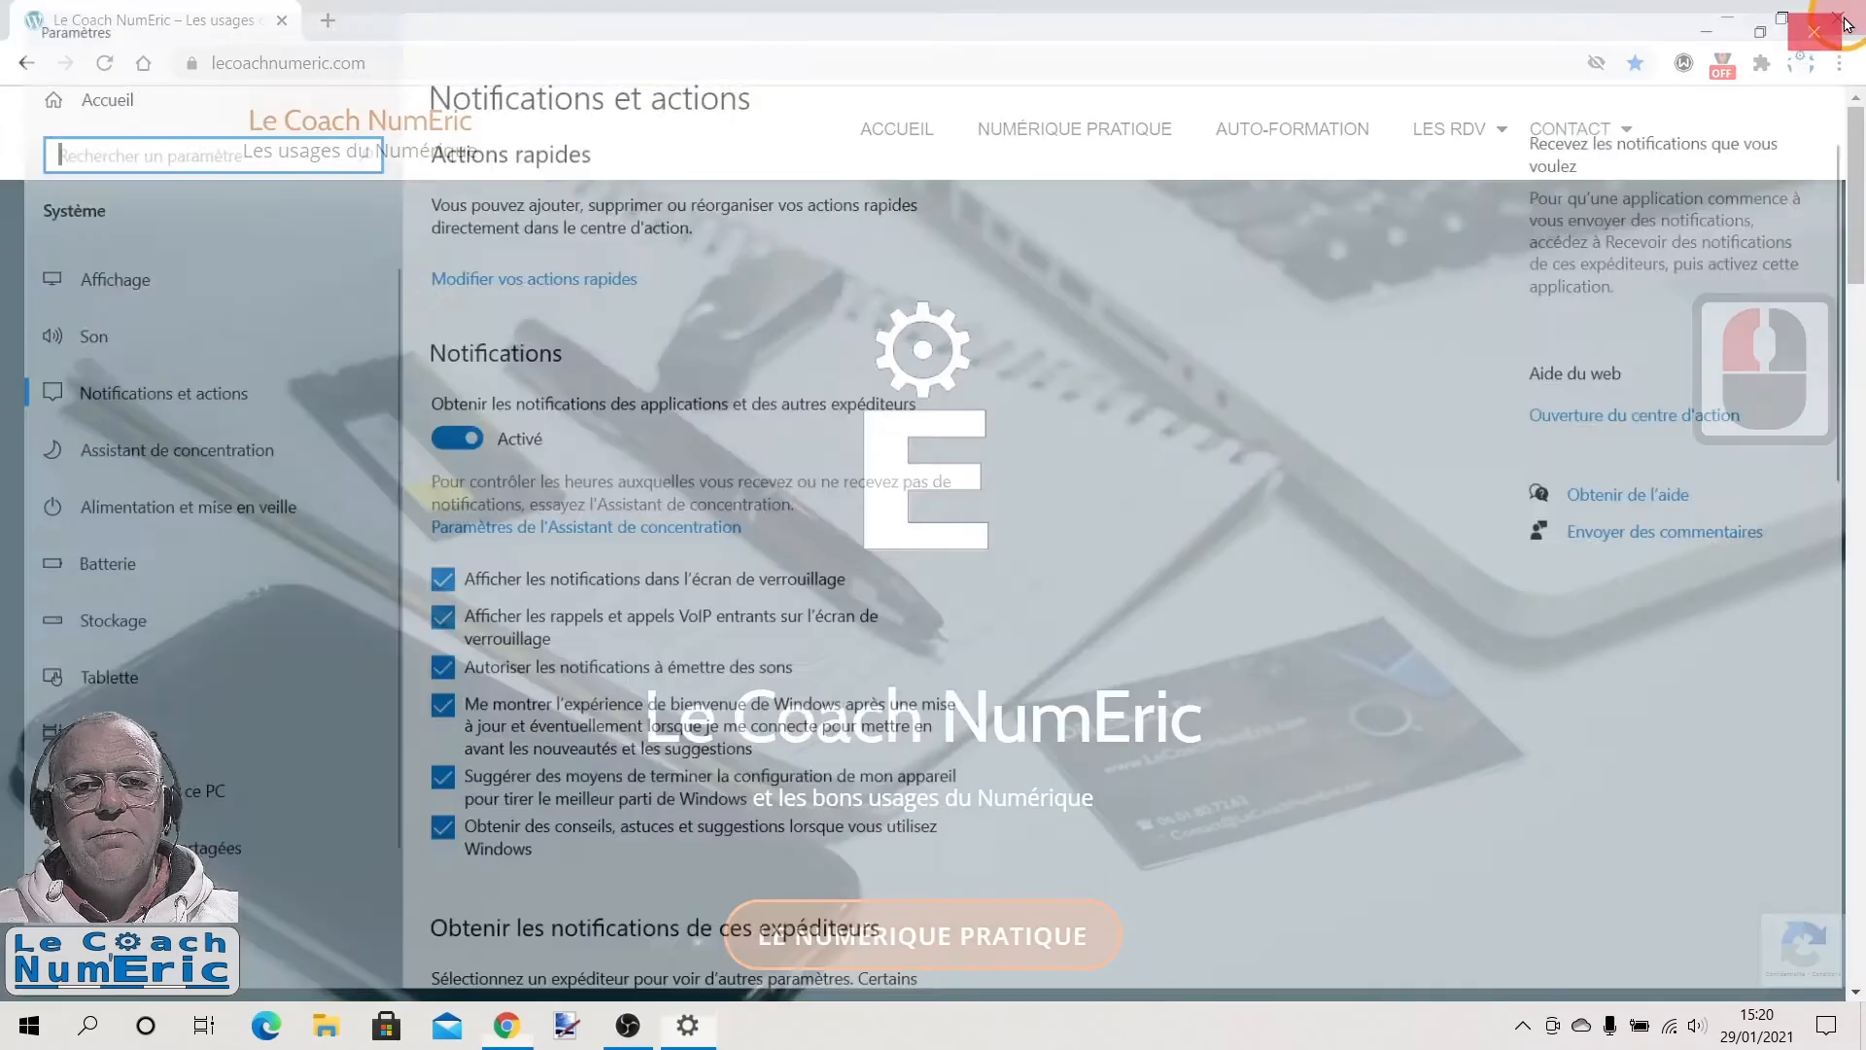
{"action": "left_click", "coordinate": [1840, 21]}
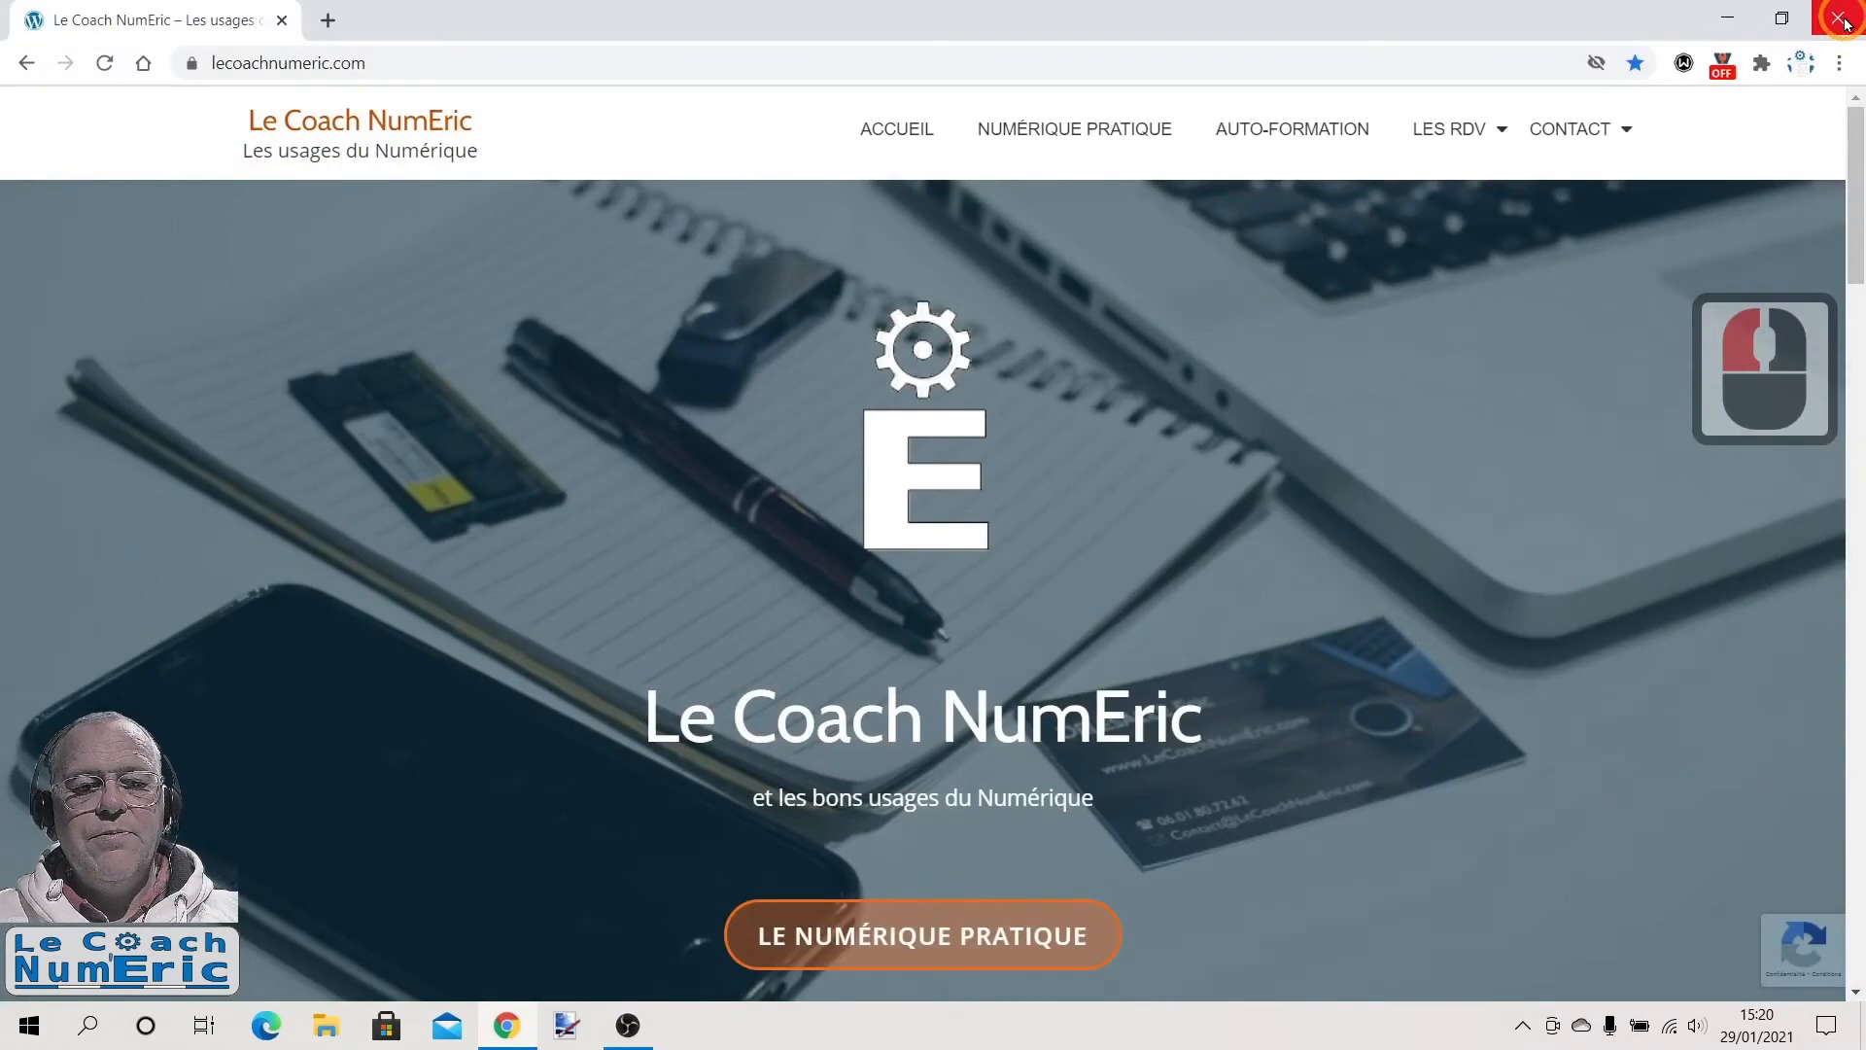
Open the "Notifications et actions" settings from the notification centre and go to the Notifications section
{"action": "left_click", "coordinate": [1827, 1026]}
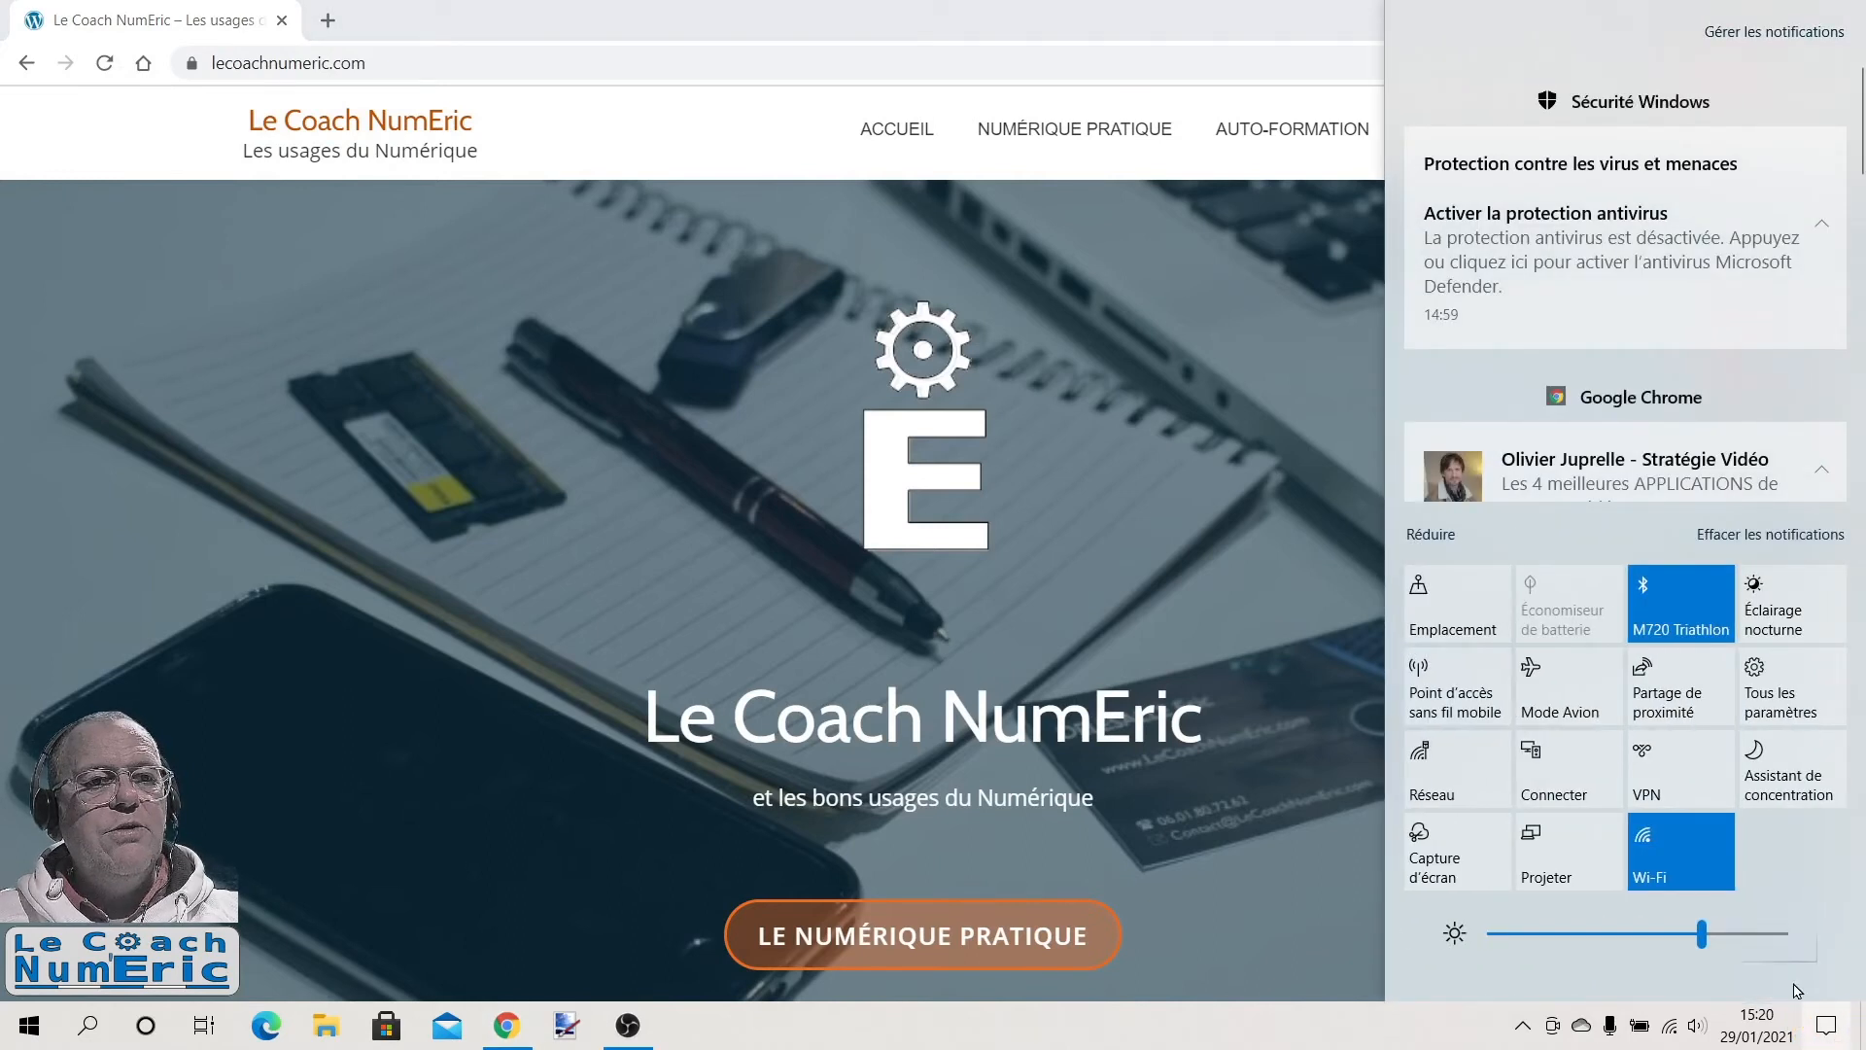
{"action": "left_click", "coordinate": [1762, 35]}
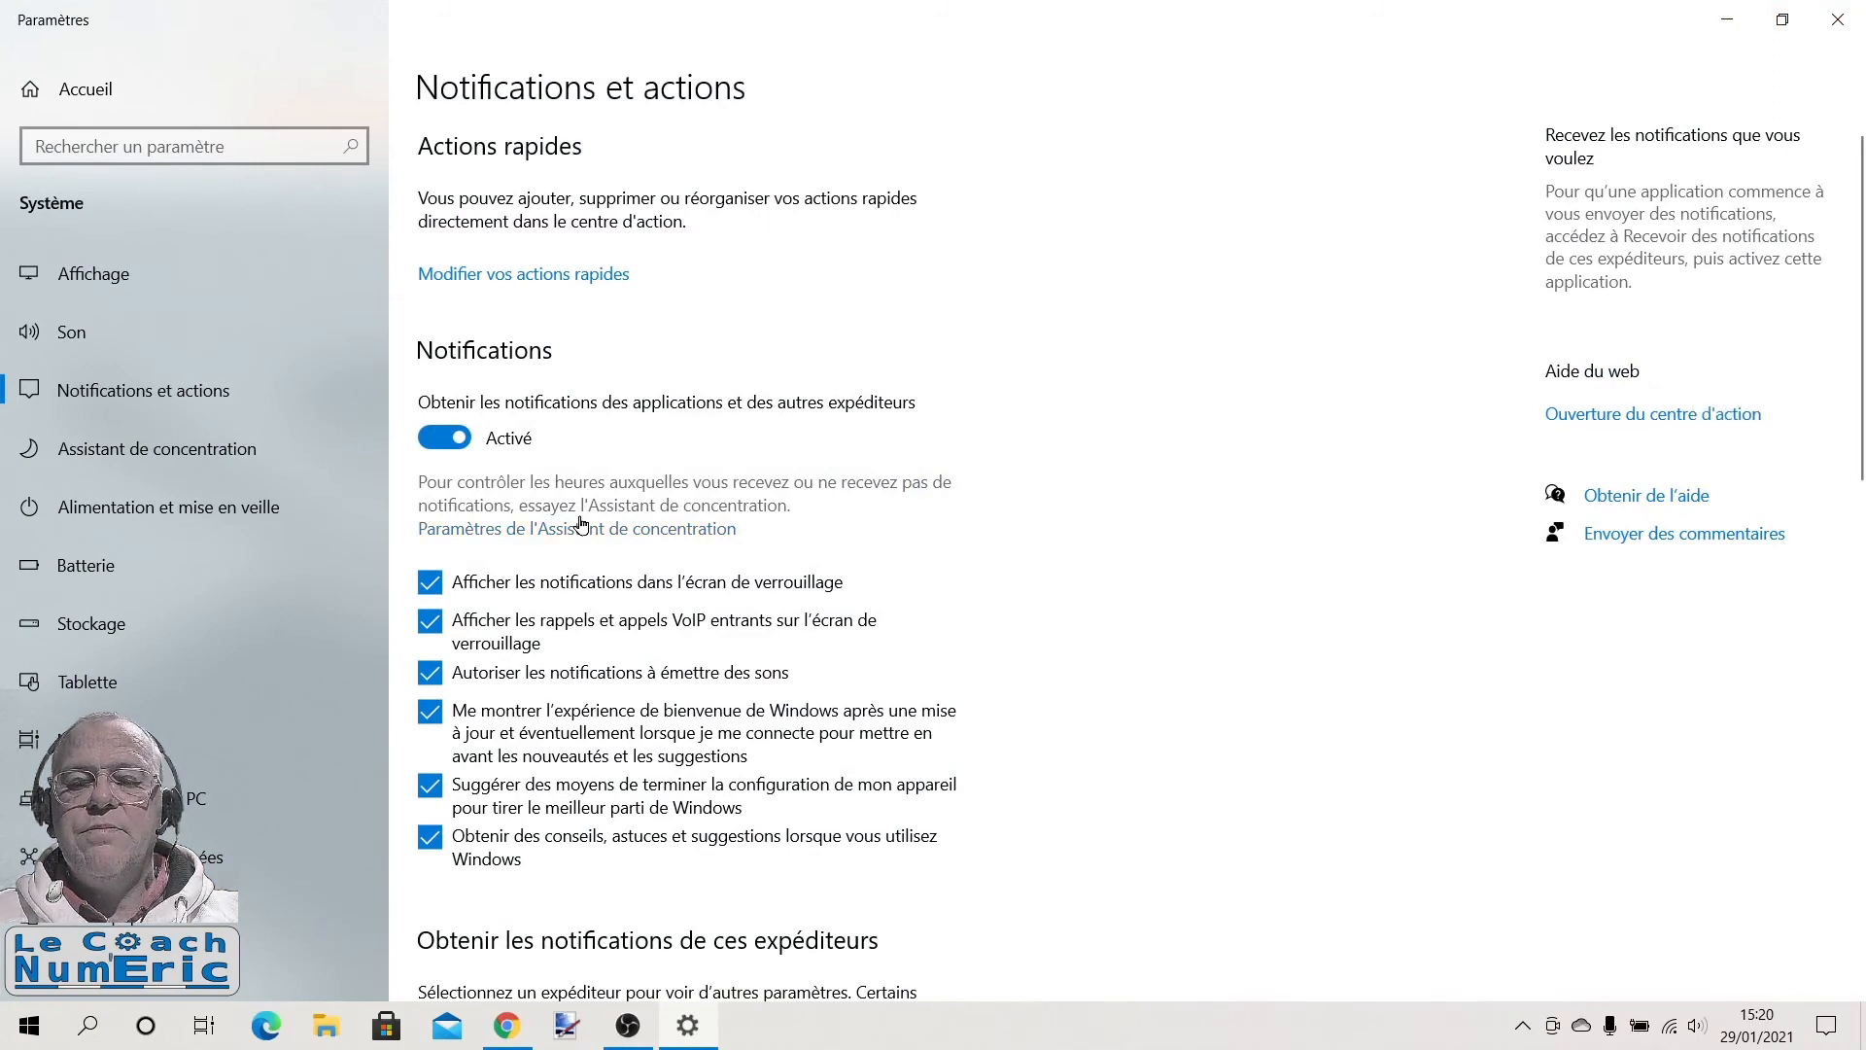
{"action": "scroll", "coordinate": [591, 505], "scroll_direction": "down", "scroll_amount": 2}
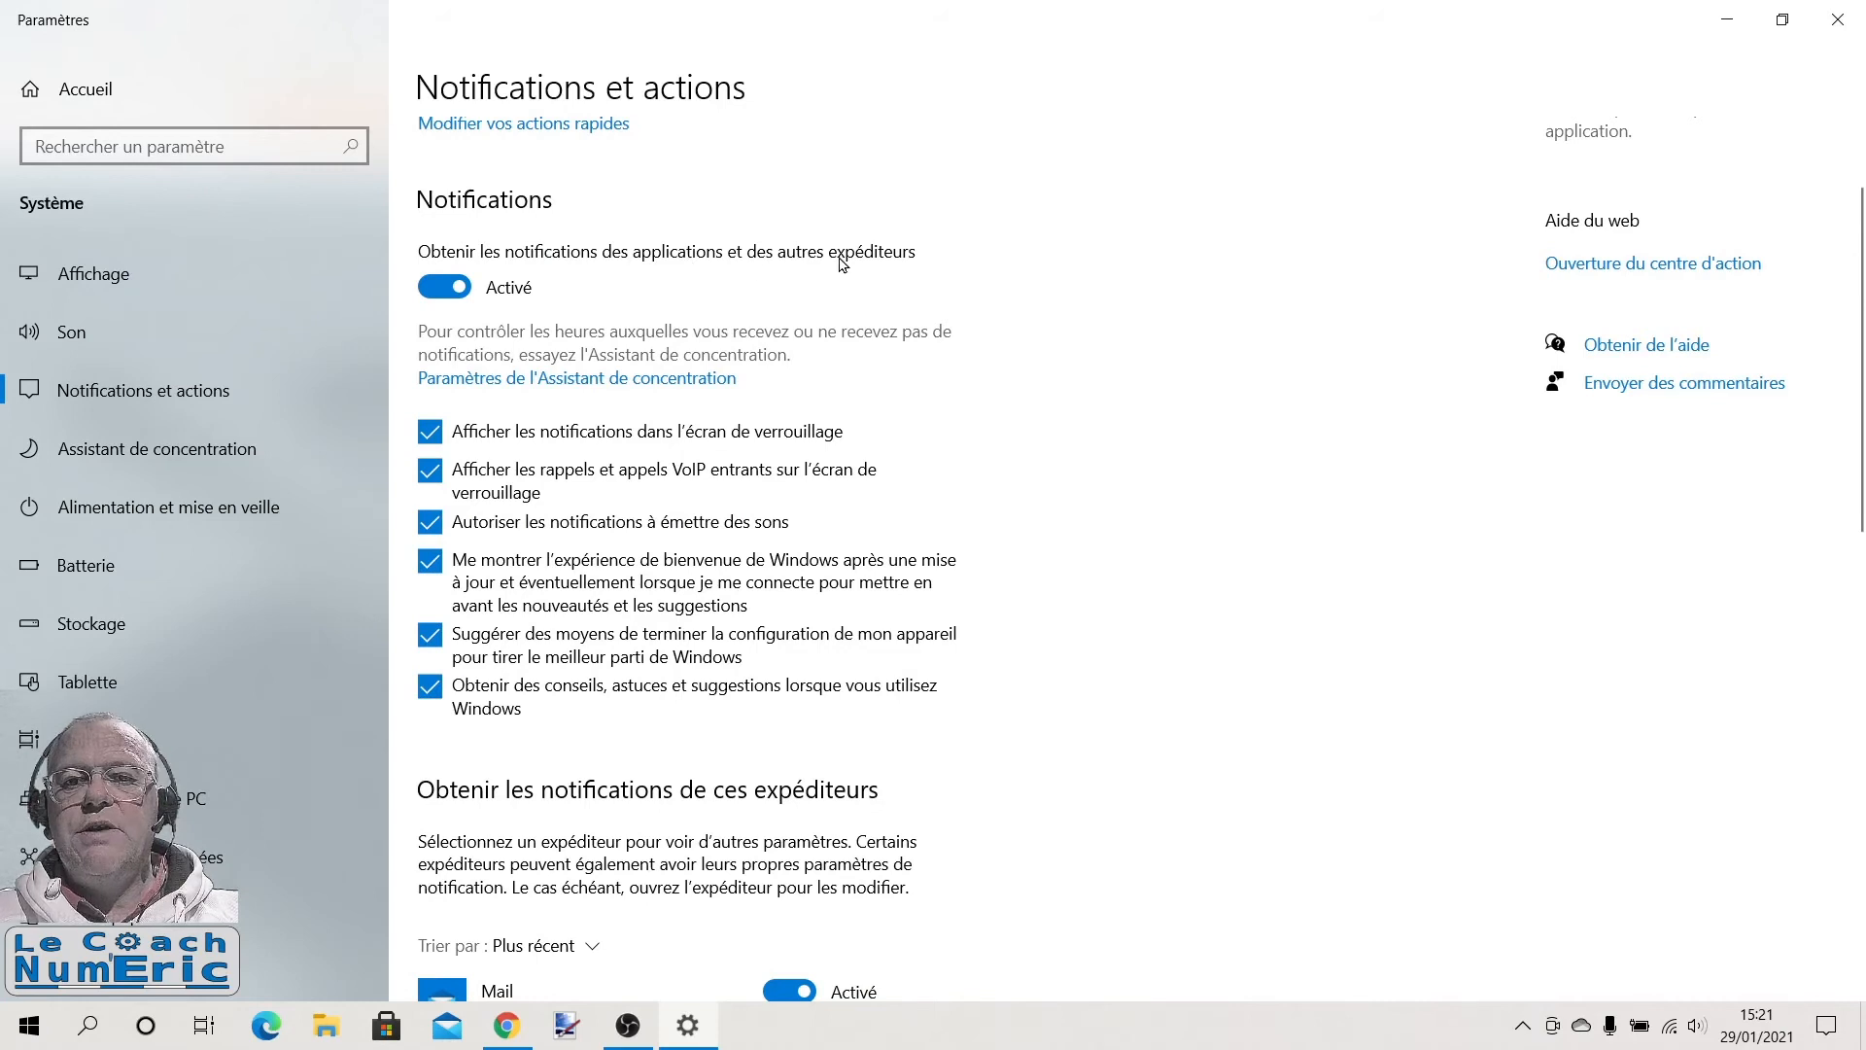
Turn off notifications from apps and other senders, look through the options and sender list, and turn notifications back on
{"action": "left_click", "coordinate": [445, 289]}
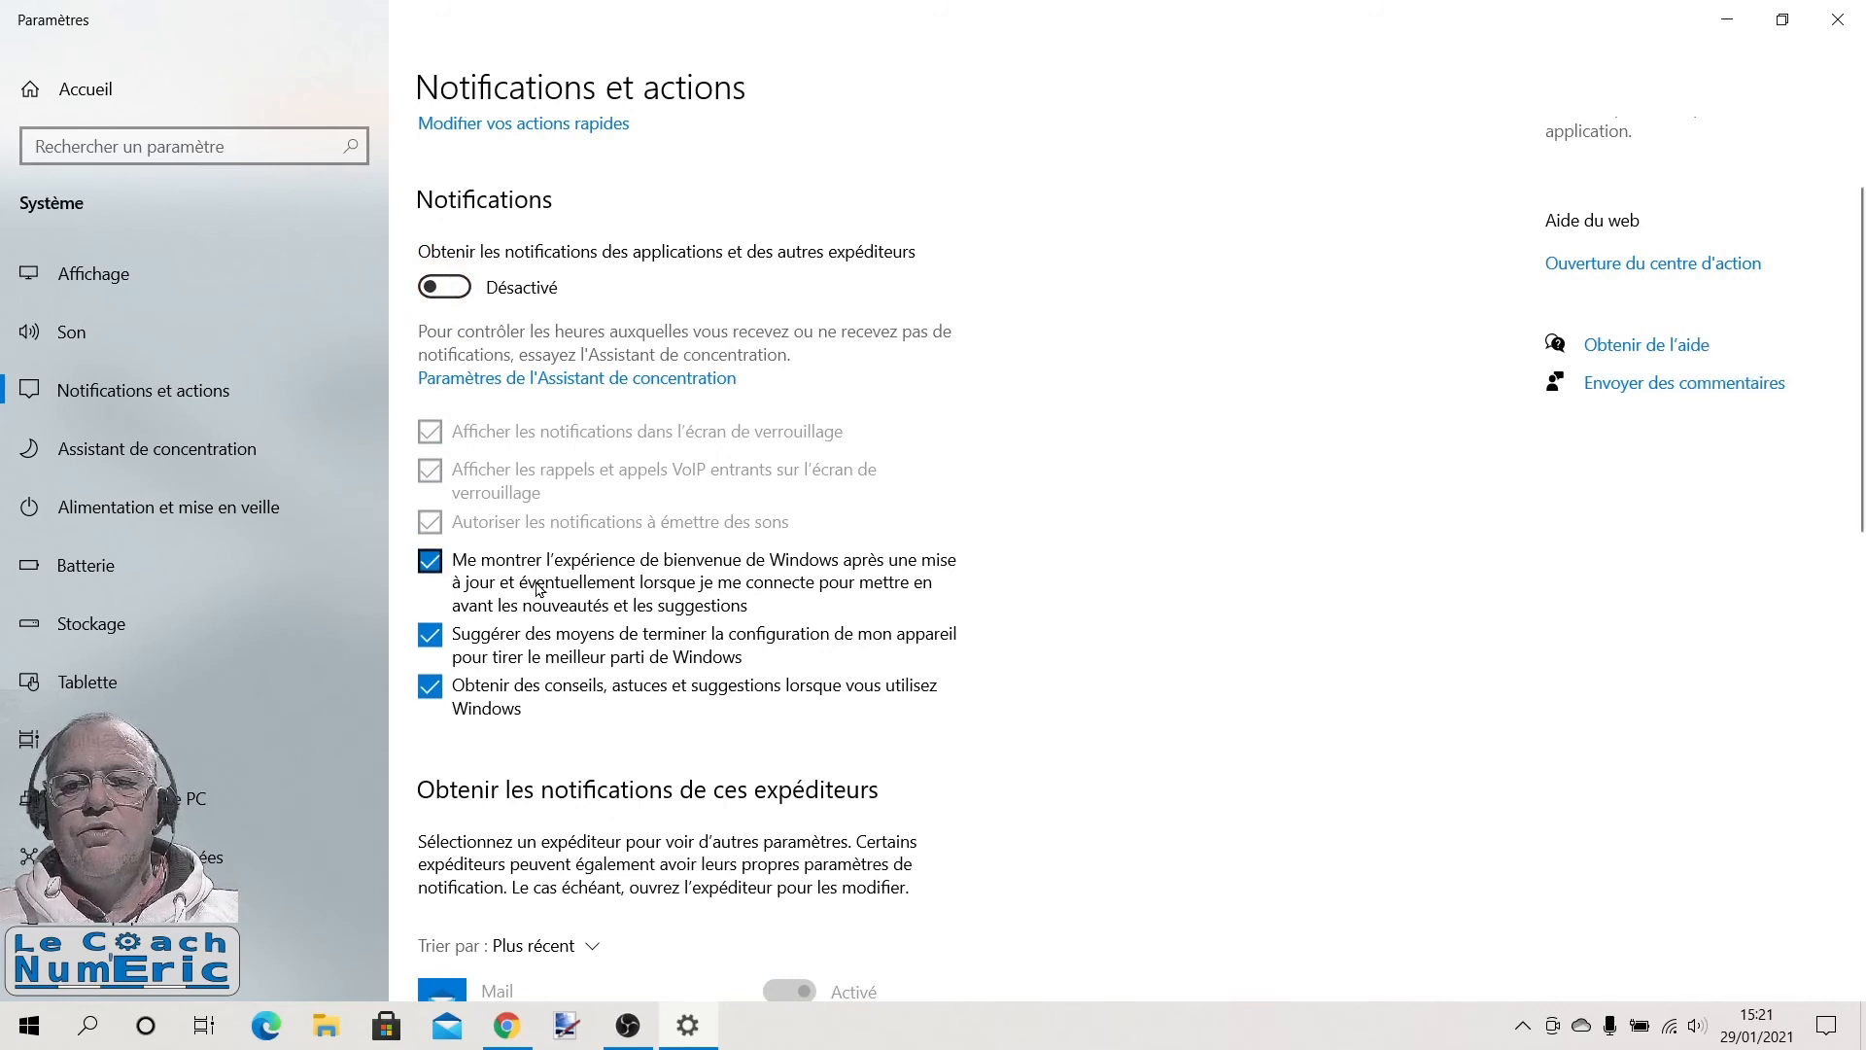
{"action": "scroll", "coordinate": [536, 607], "scroll_direction": "down", "scroll_amount": 2}
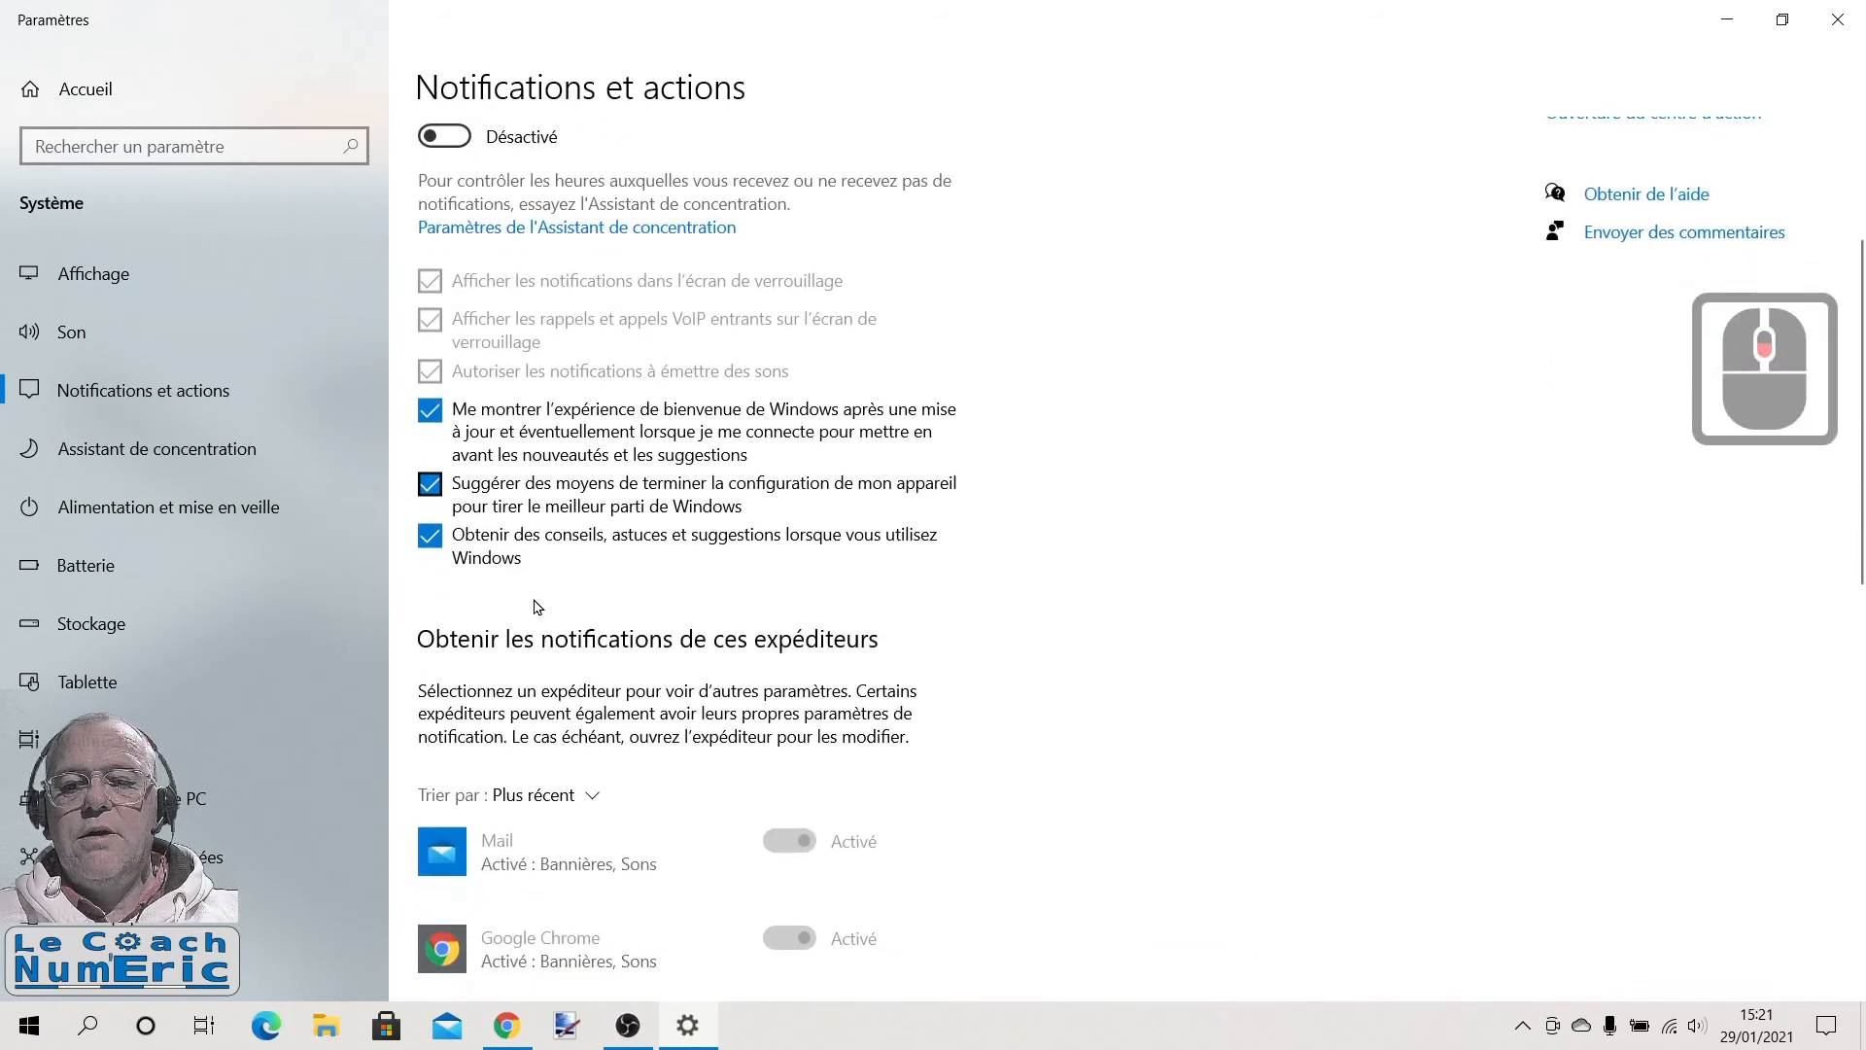
{"action": "scroll", "coordinate": [535, 607], "scroll_direction": "down", "scroll_amount": 6}
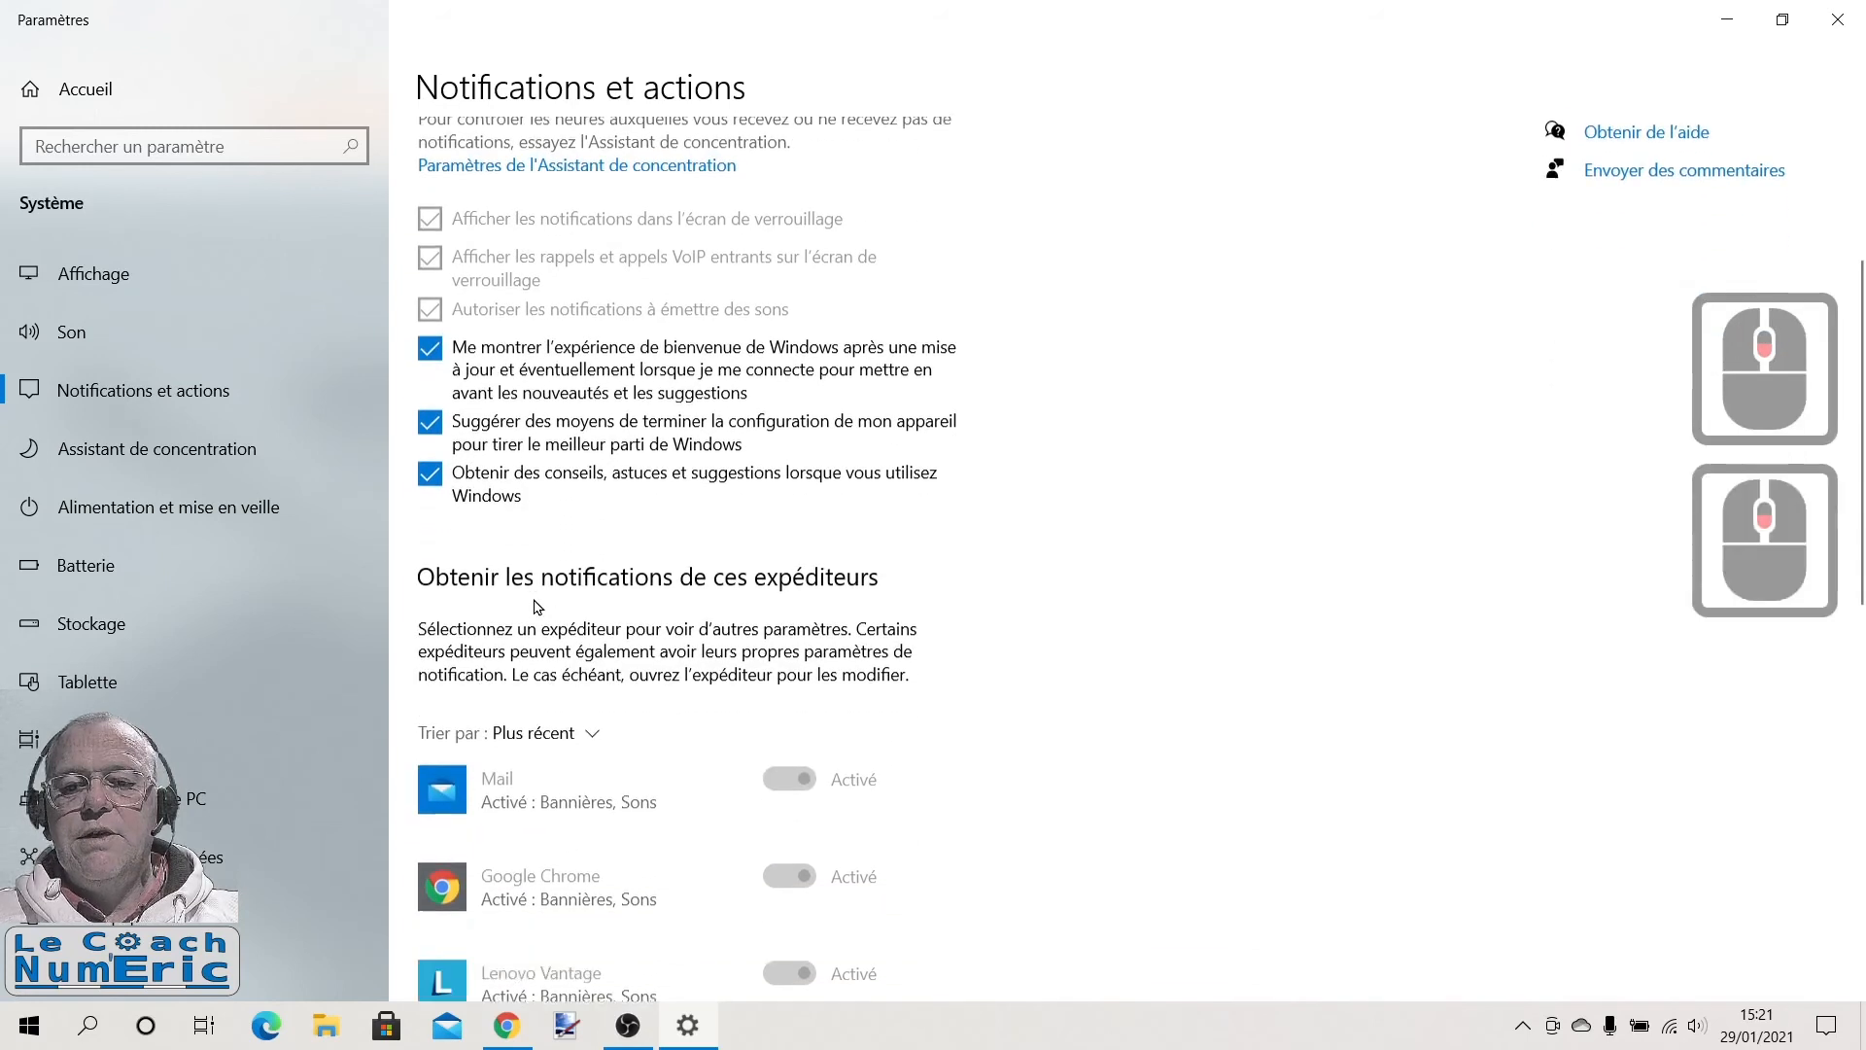
{"action": "scroll", "coordinate": [536, 607], "scroll_direction": "down", "scroll_amount": 5}
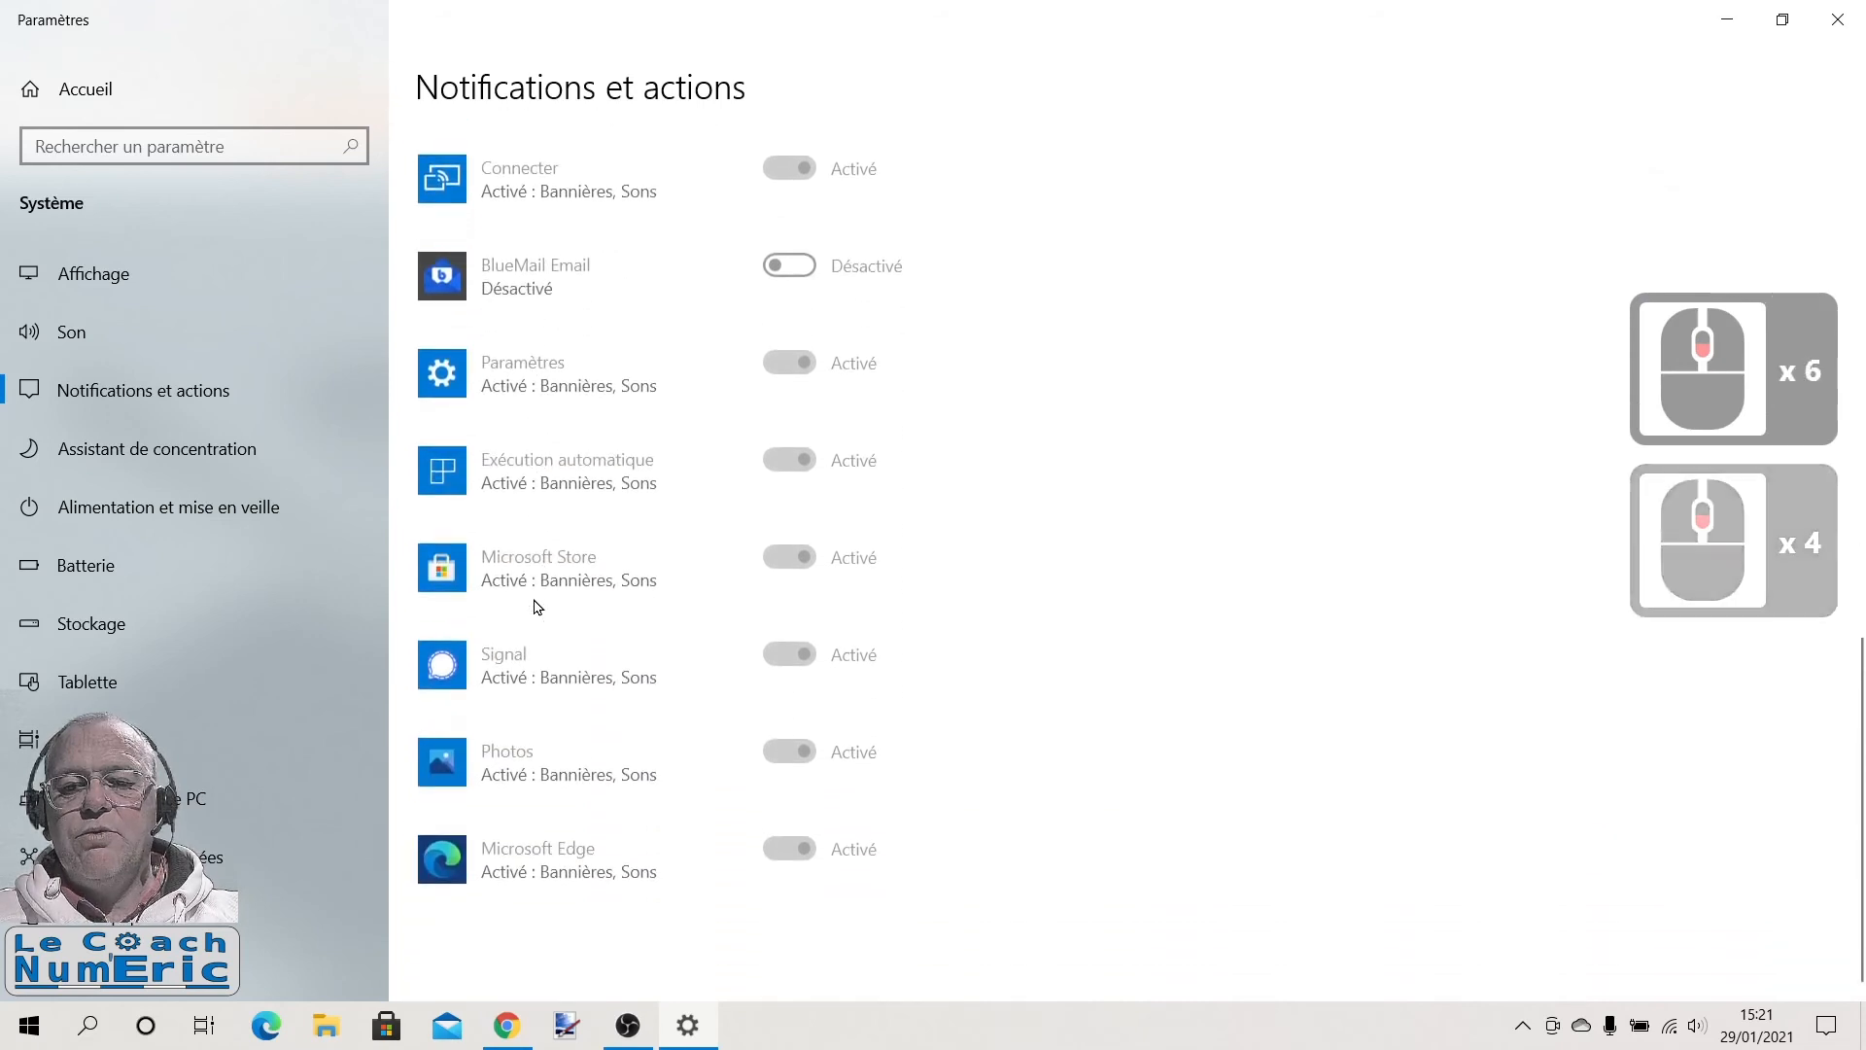
{"action": "scroll", "coordinate": [537, 607], "scroll_direction": "up", "scroll_amount": 6}
{"action": "scroll", "coordinate": [538, 607], "scroll_direction": "up", "scroll_amount": 2}
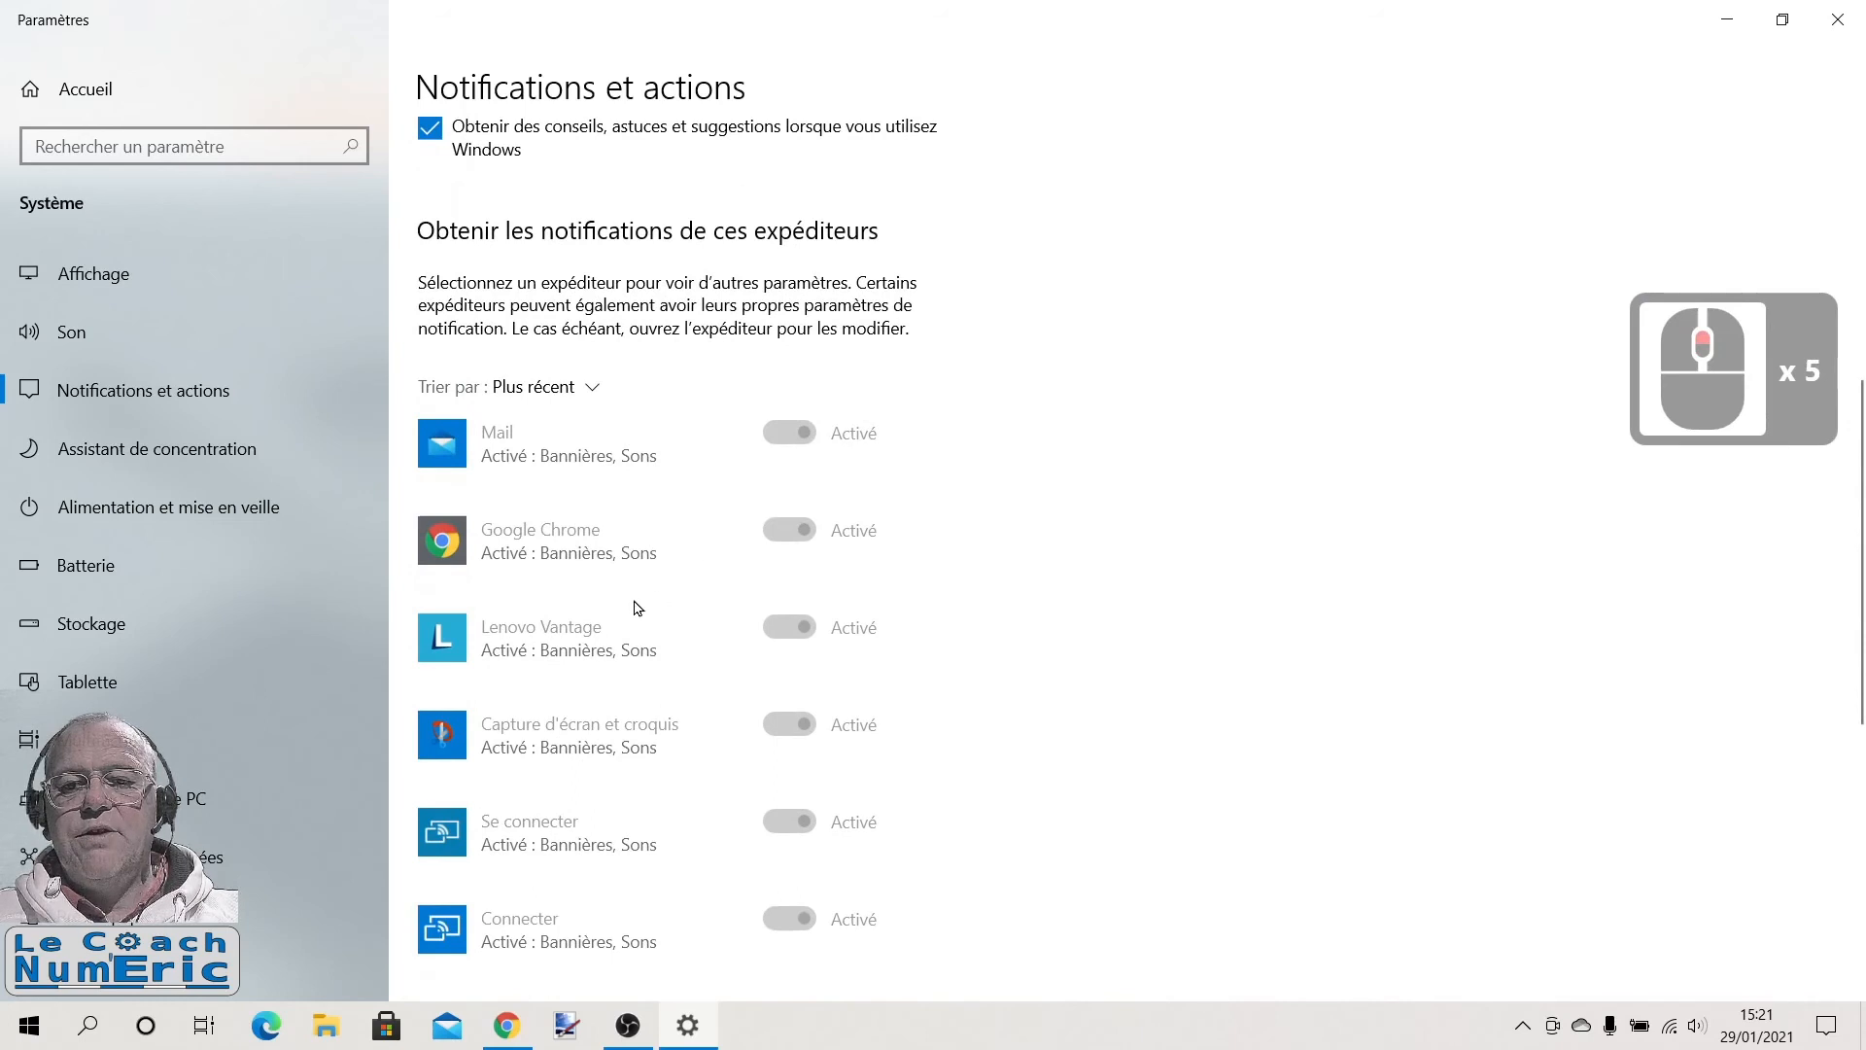
{"action": "scroll", "coordinate": [616, 615], "scroll_direction": "up", "scroll_amount": 3}
{"action": "scroll", "coordinate": [617, 615], "scroll_direction": "up", "scroll_amount": 1}
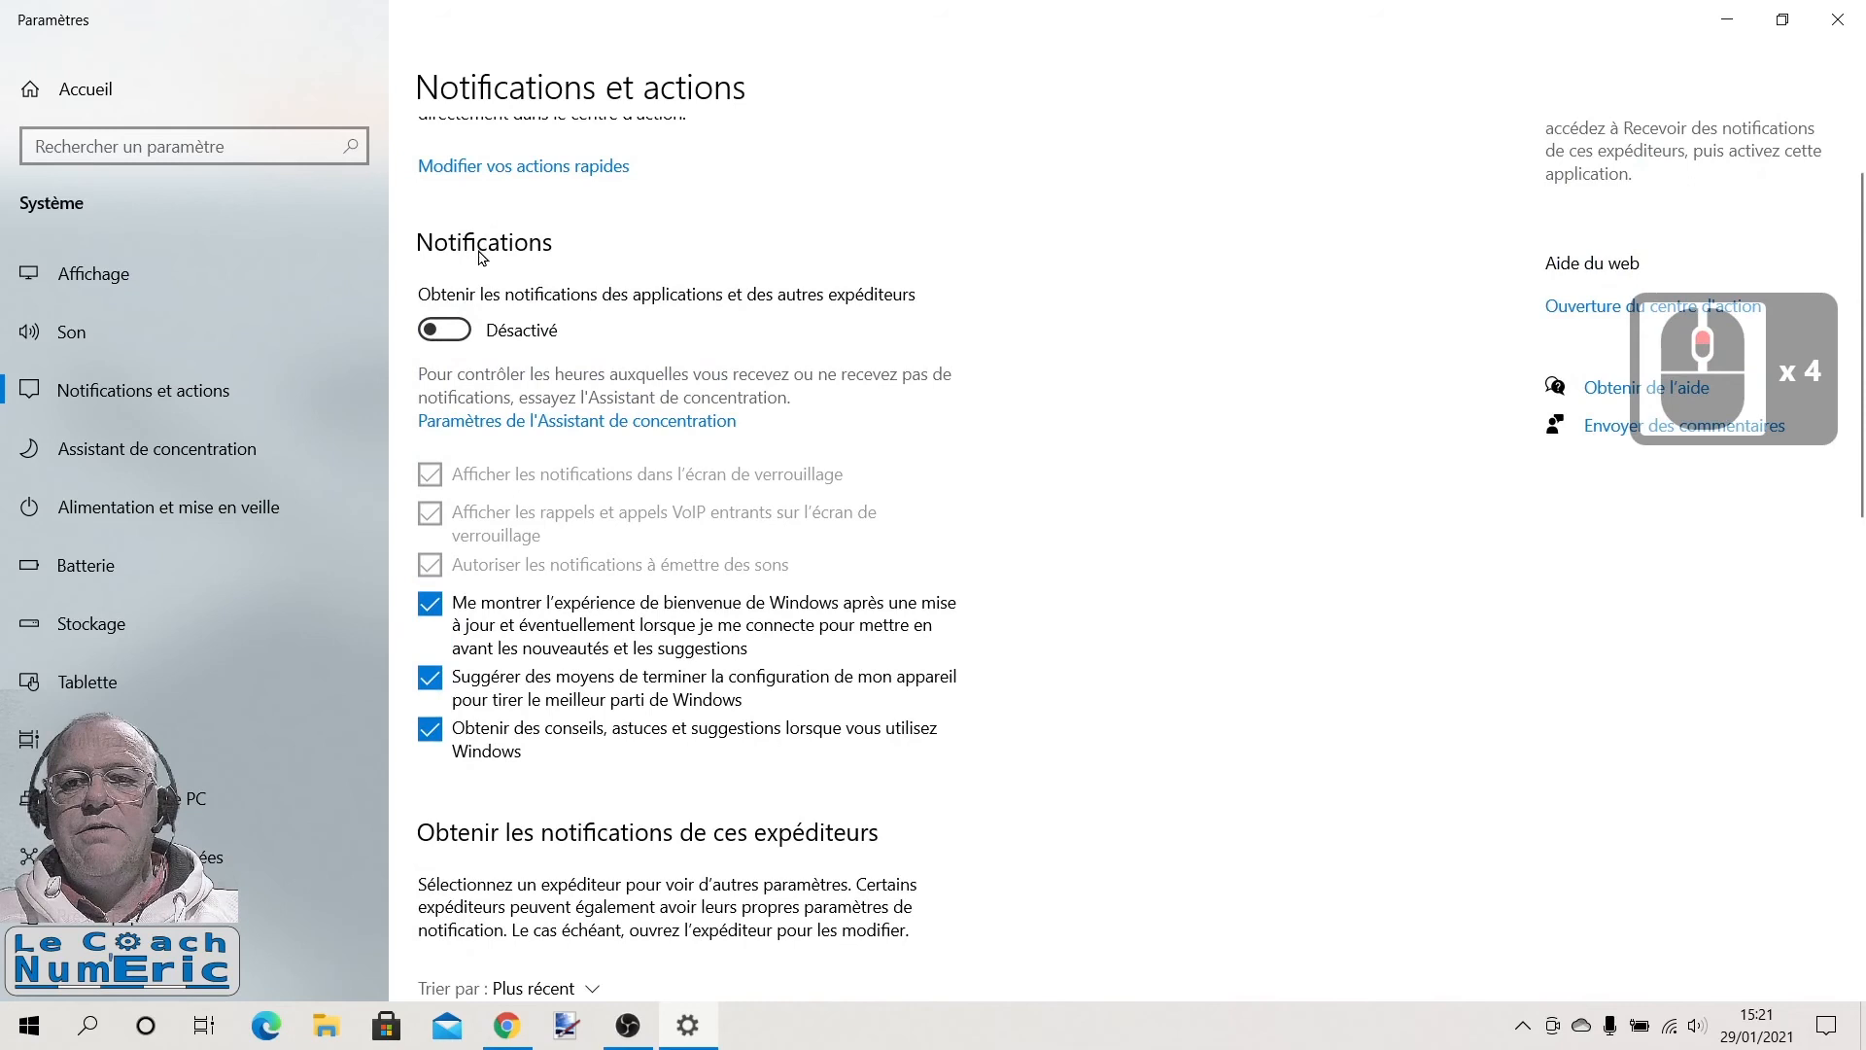
{"action": "left_click", "coordinate": [454, 330]}
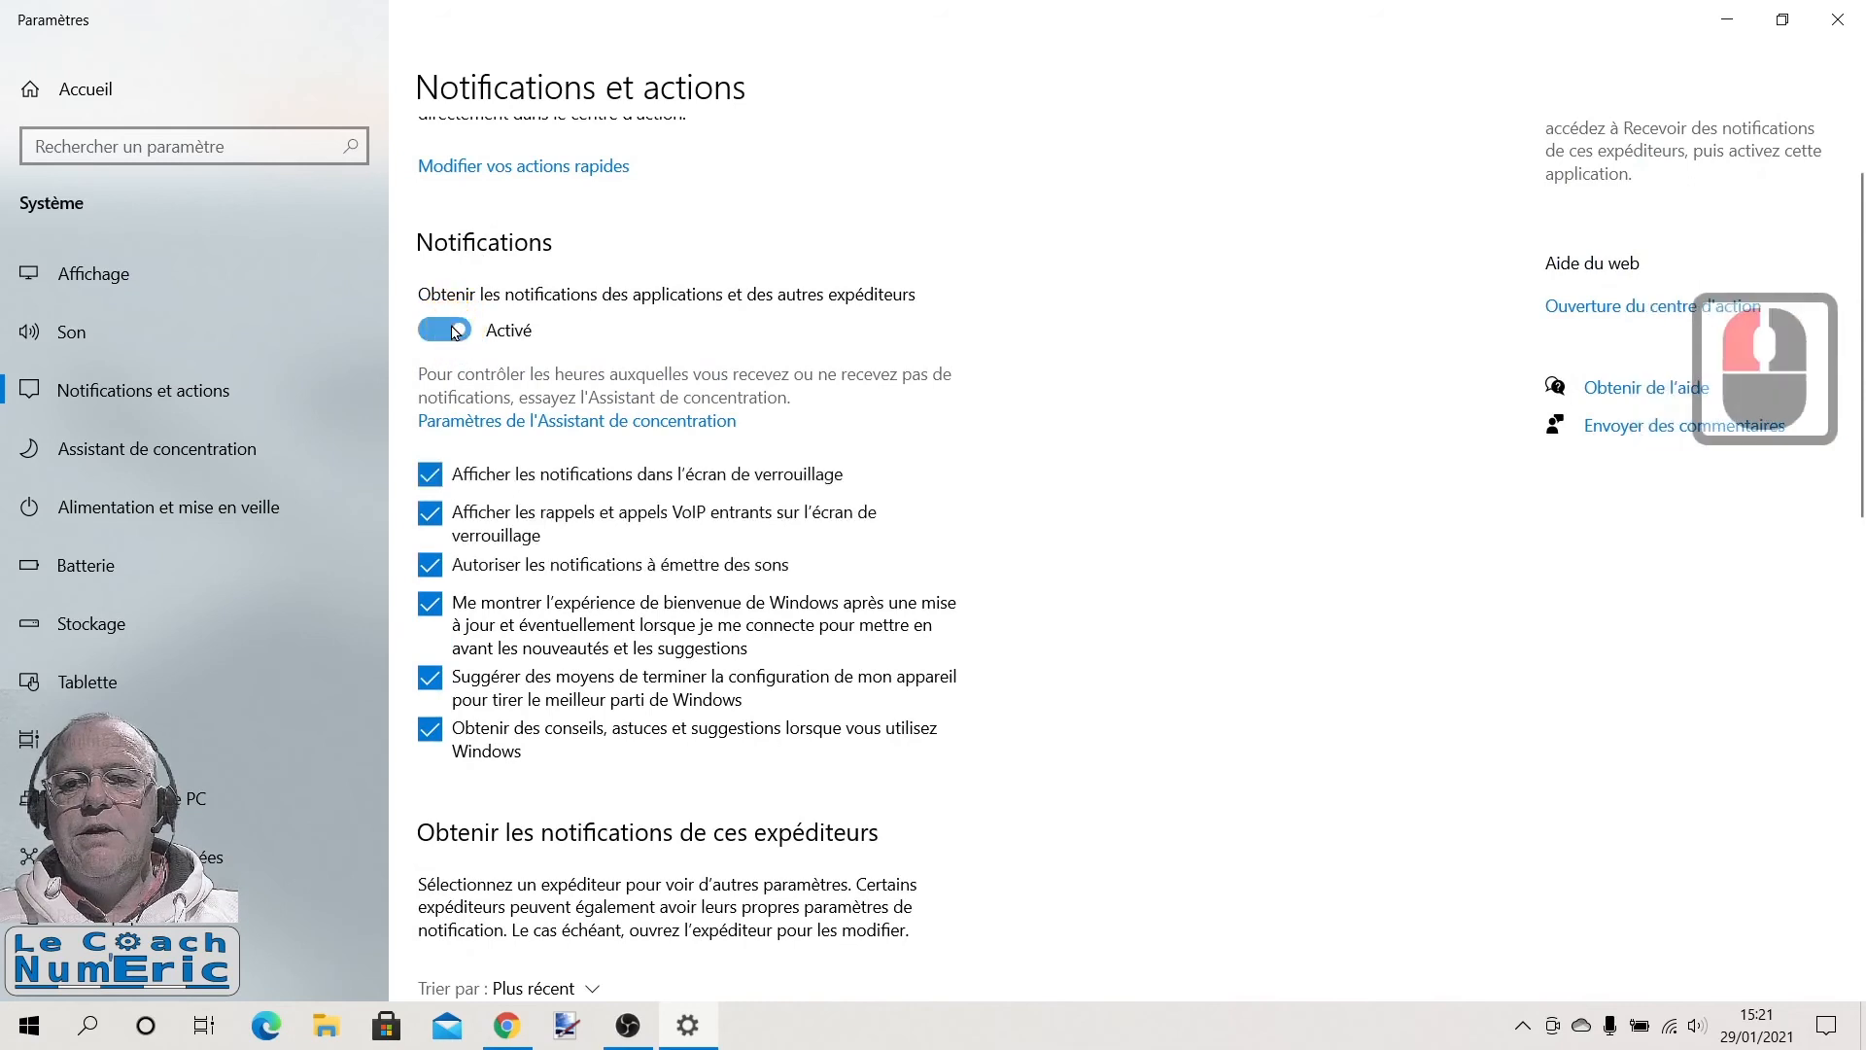
Review the list of senders allowed to show notifications, from Mail down to Microsoft Edge
{"action": "scroll", "coordinate": [641, 505], "scroll_direction": "down", "scroll_amount": 5}
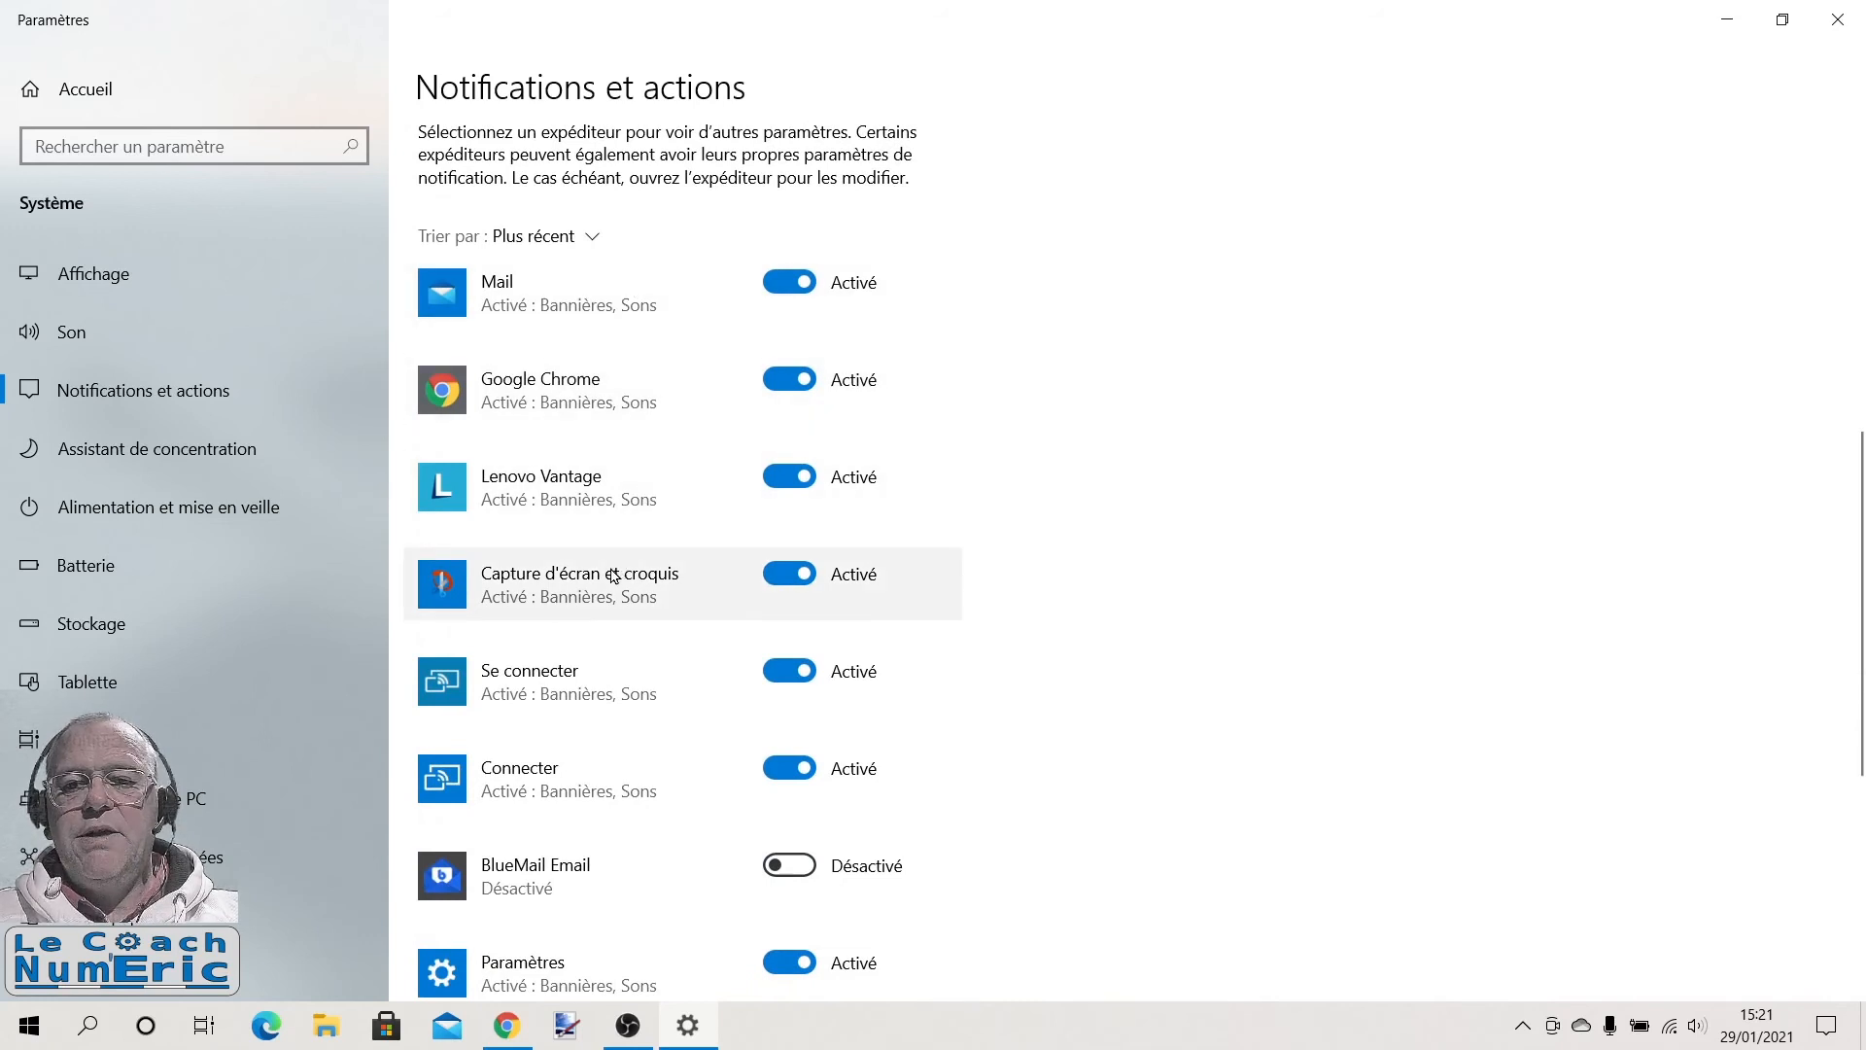
{"action": "scroll", "coordinate": [614, 575], "scroll_direction": "down", "scroll_amount": 3}
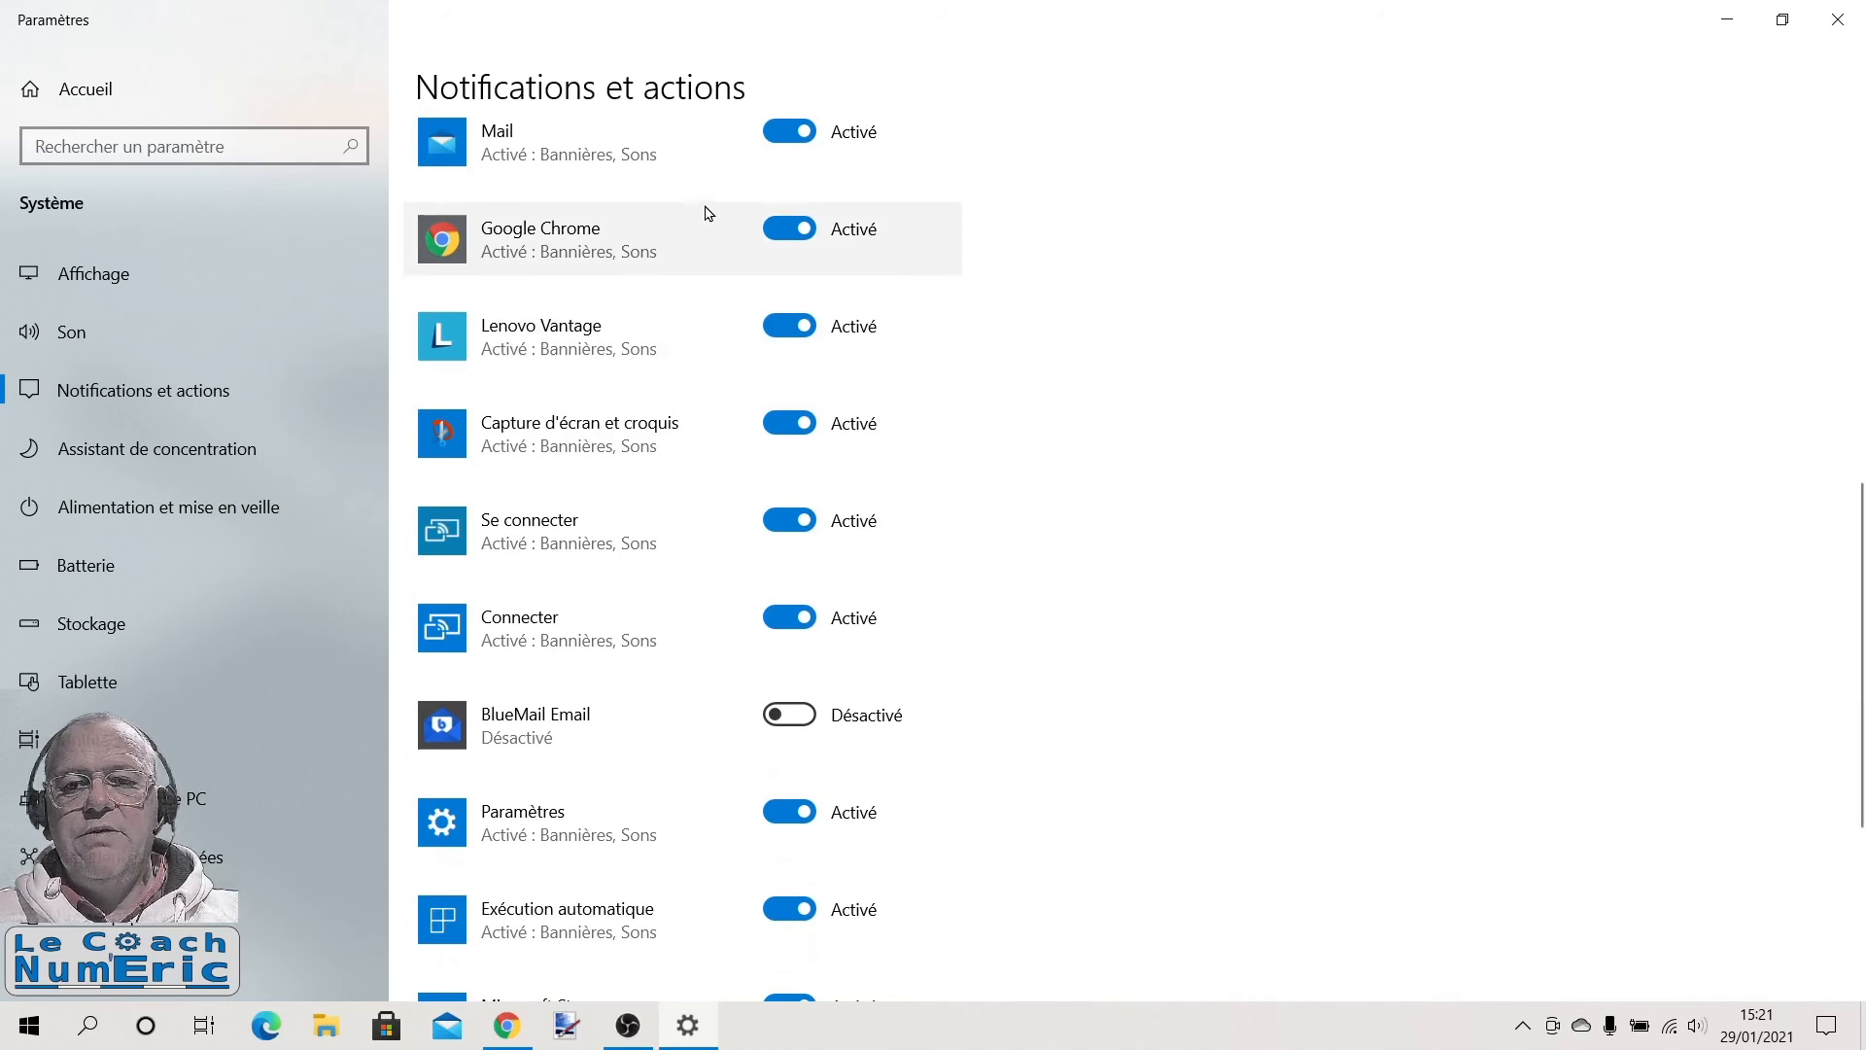
{"action": "scroll", "coordinate": [662, 596], "scroll_direction": "down", "scroll_amount": 3}
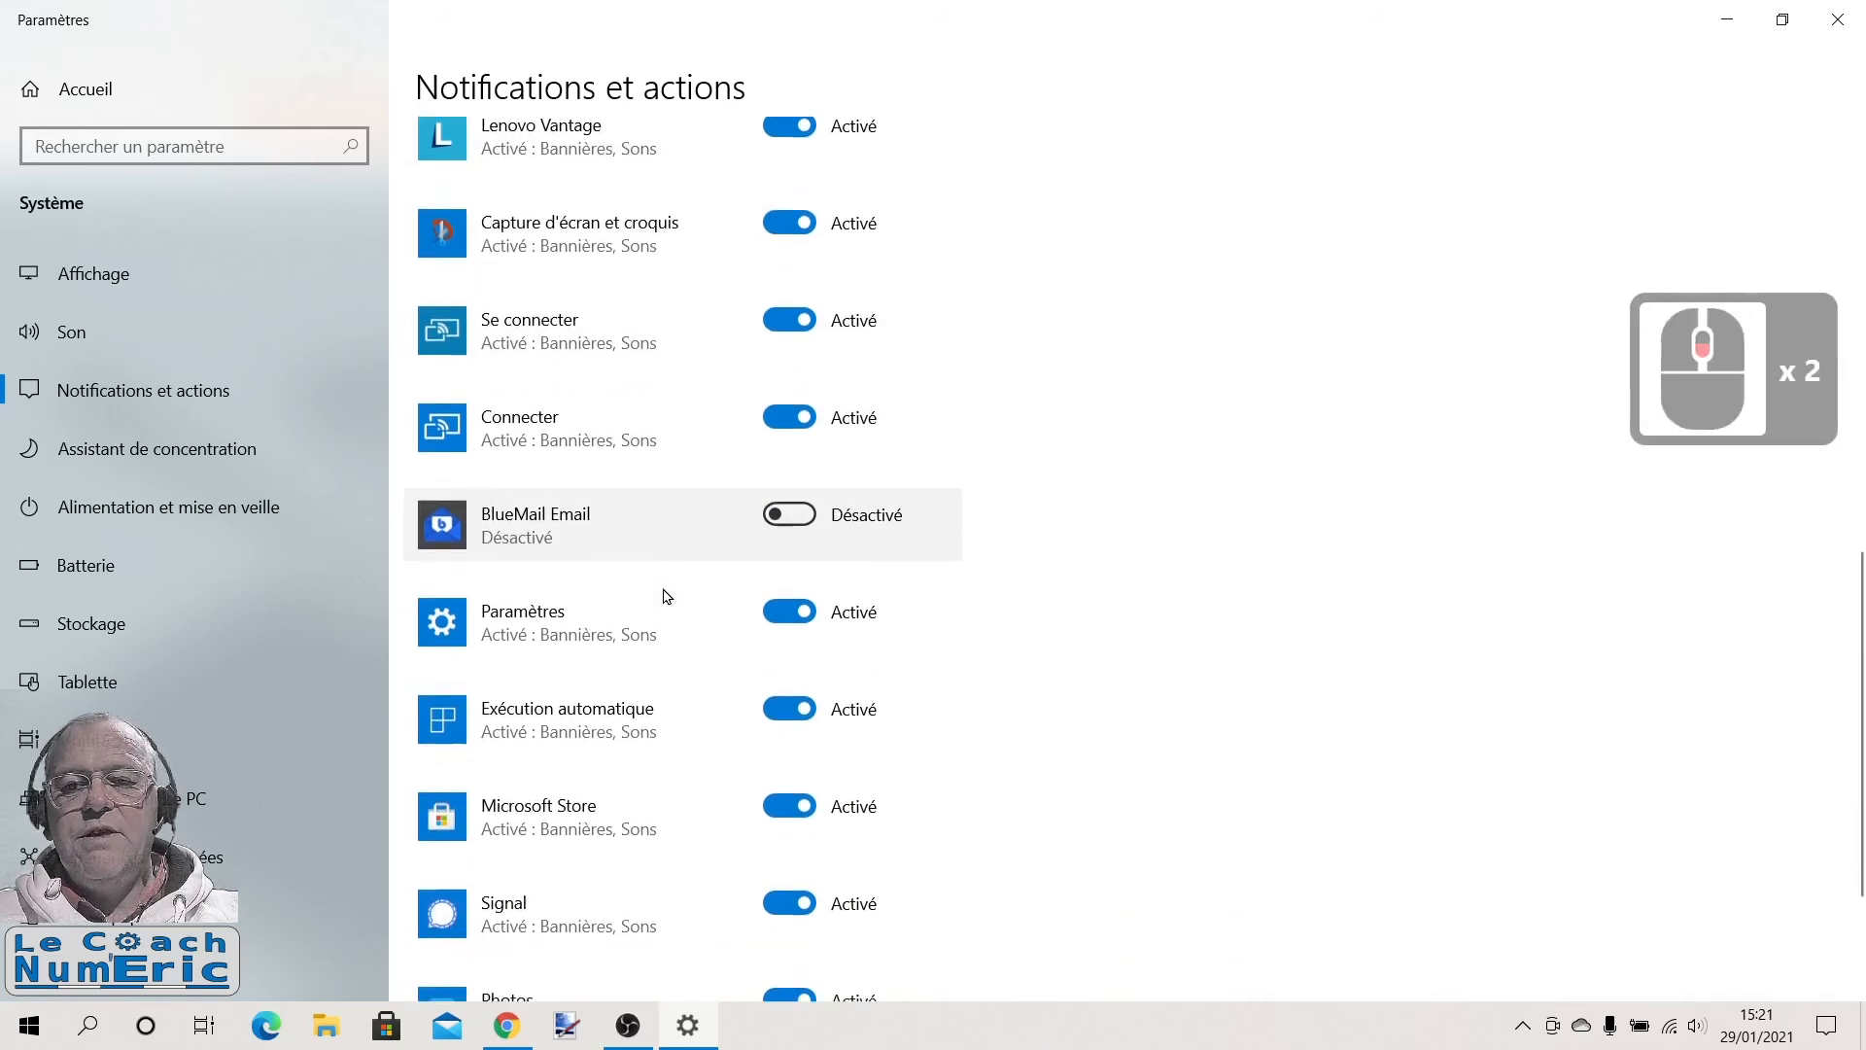
{"action": "scroll", "coordinate": [666, 596], "scroll_direction": "down", "scroll_amount": 2}
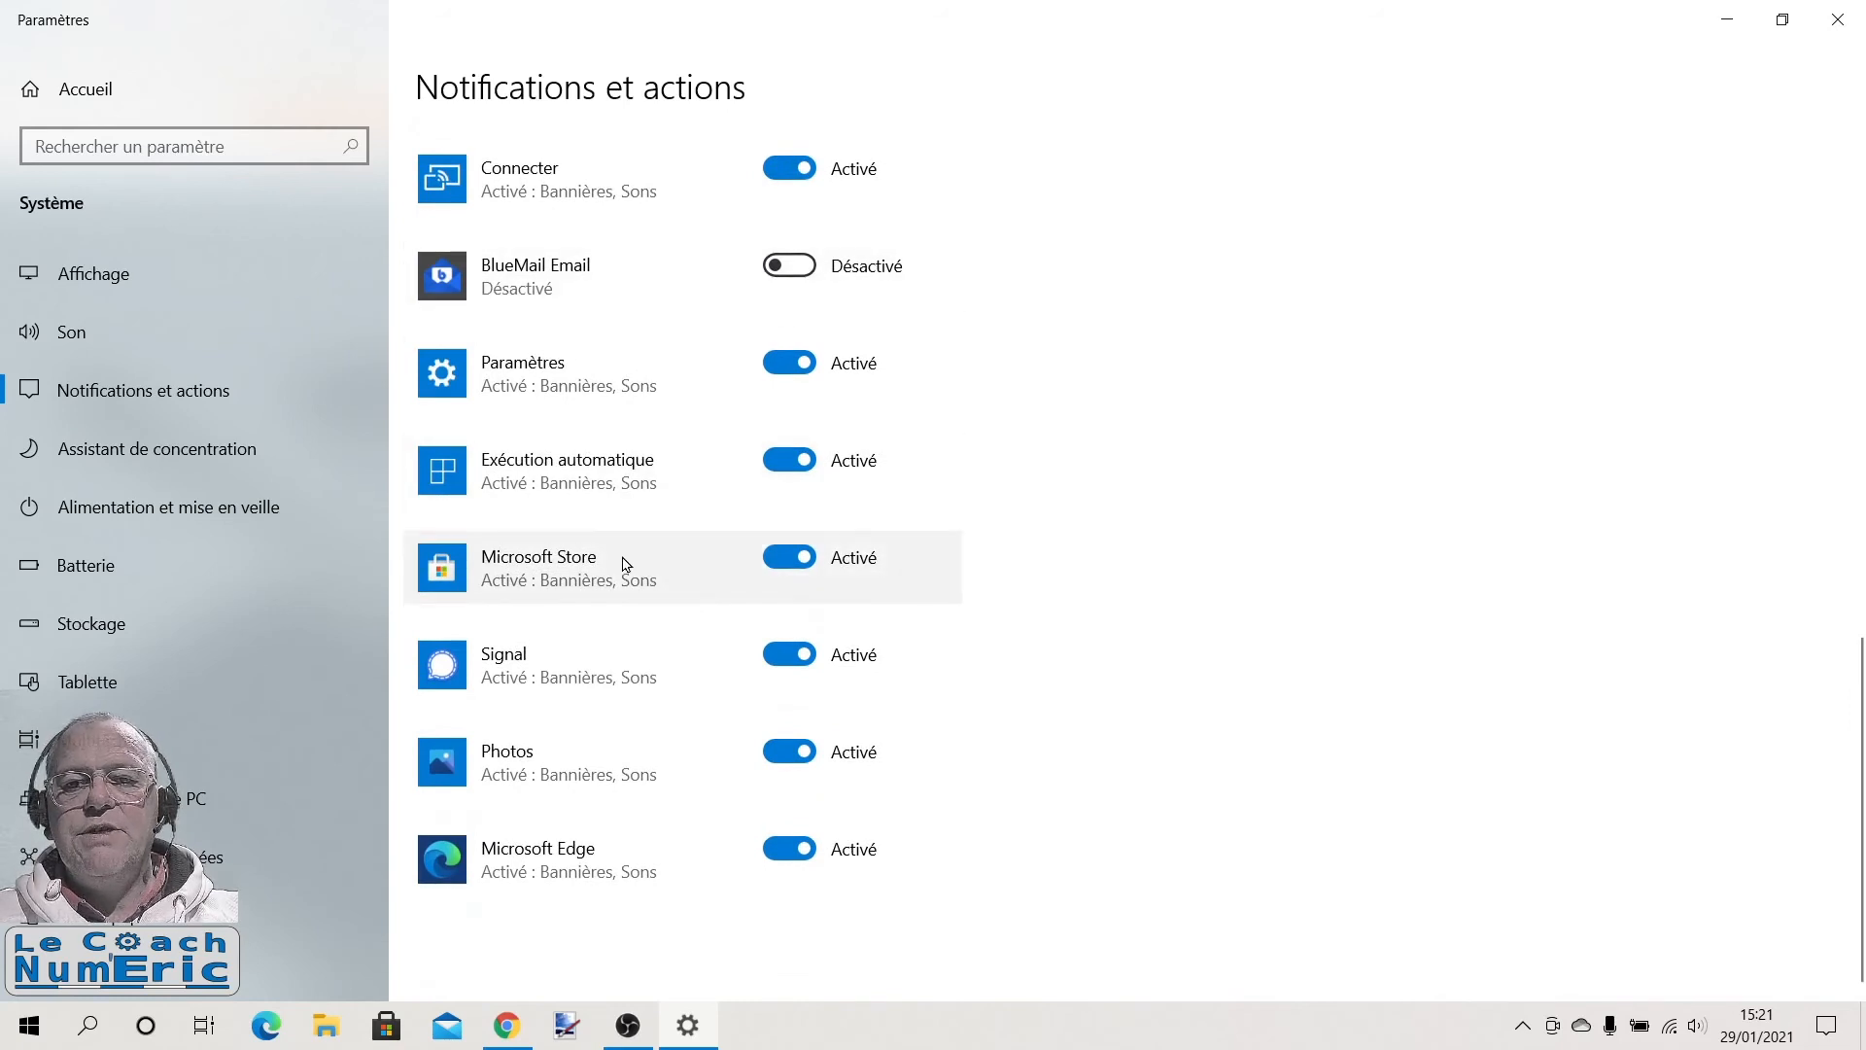
{"action": "scroll", "coordinate": [625, 563], "scroll_direction": "up", "scroll_amount": 3}
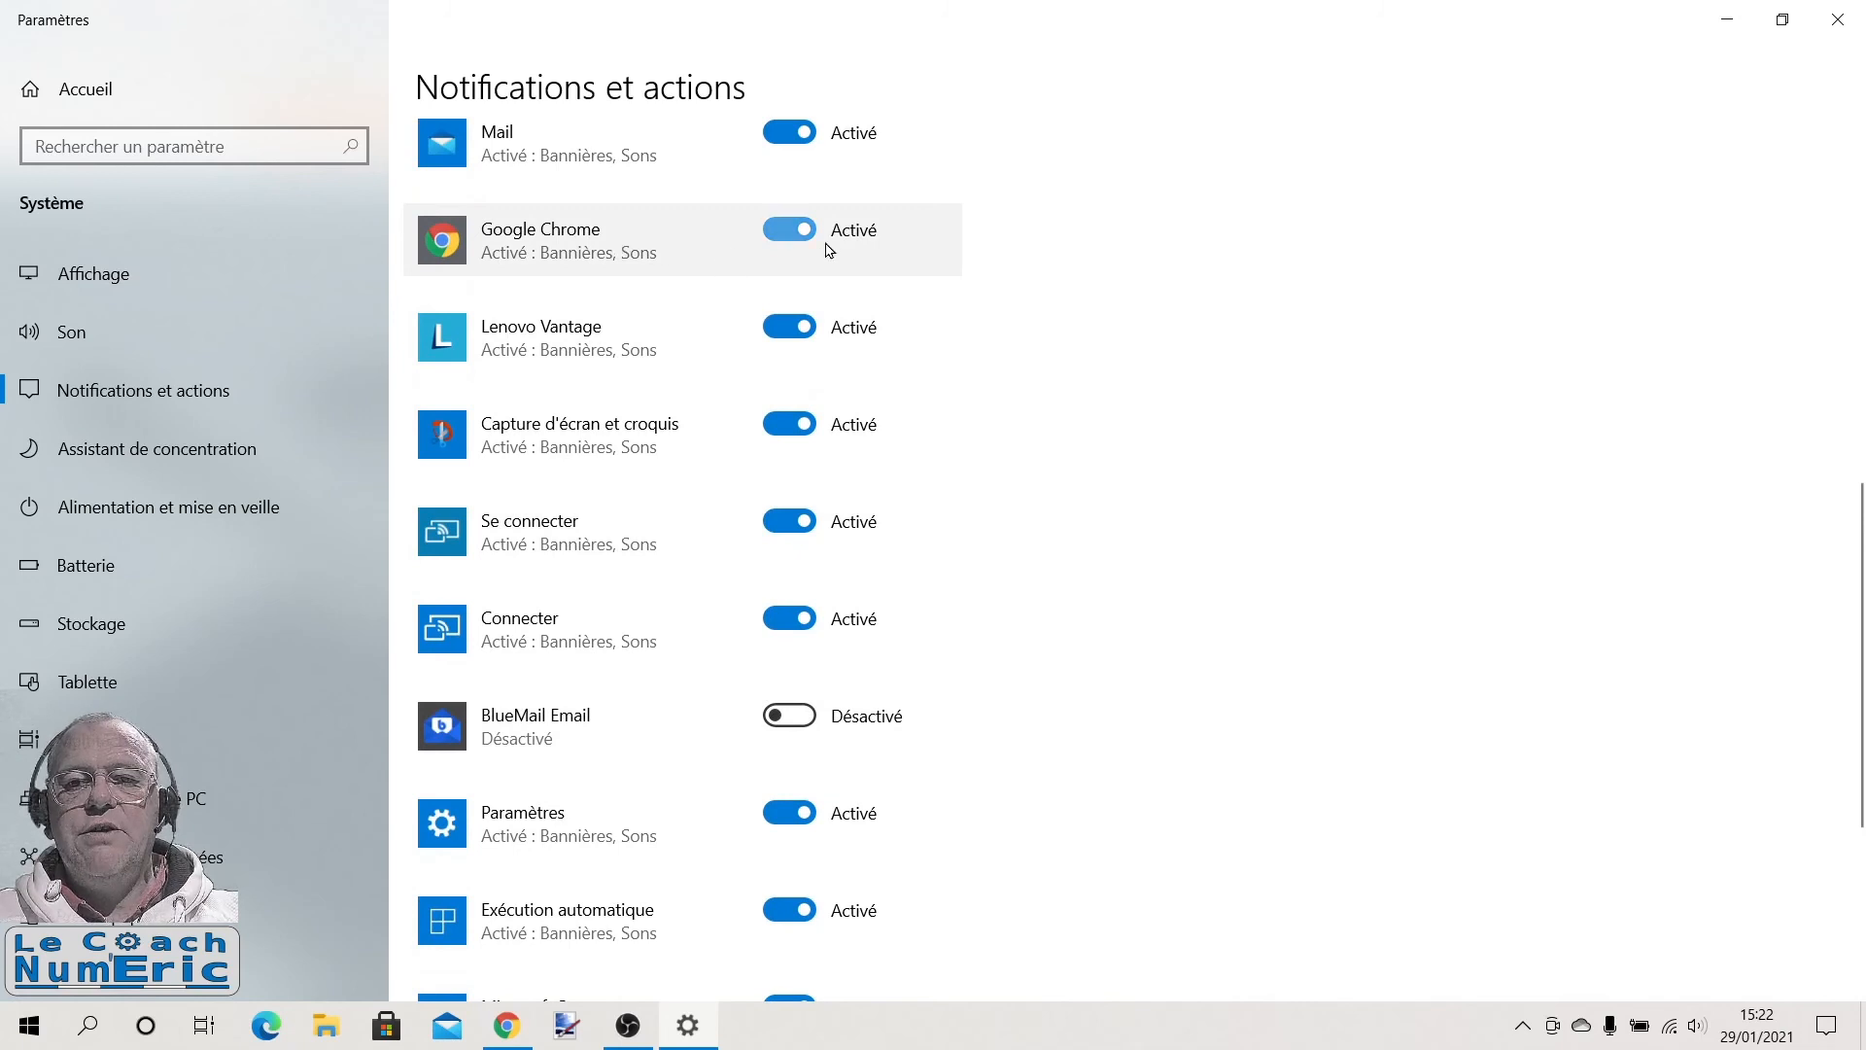
Open Google Chrome's entry in the sender list, review its notification options and return to the general notification settings
{"action": "left_click", "coordinate": [669, 243]}
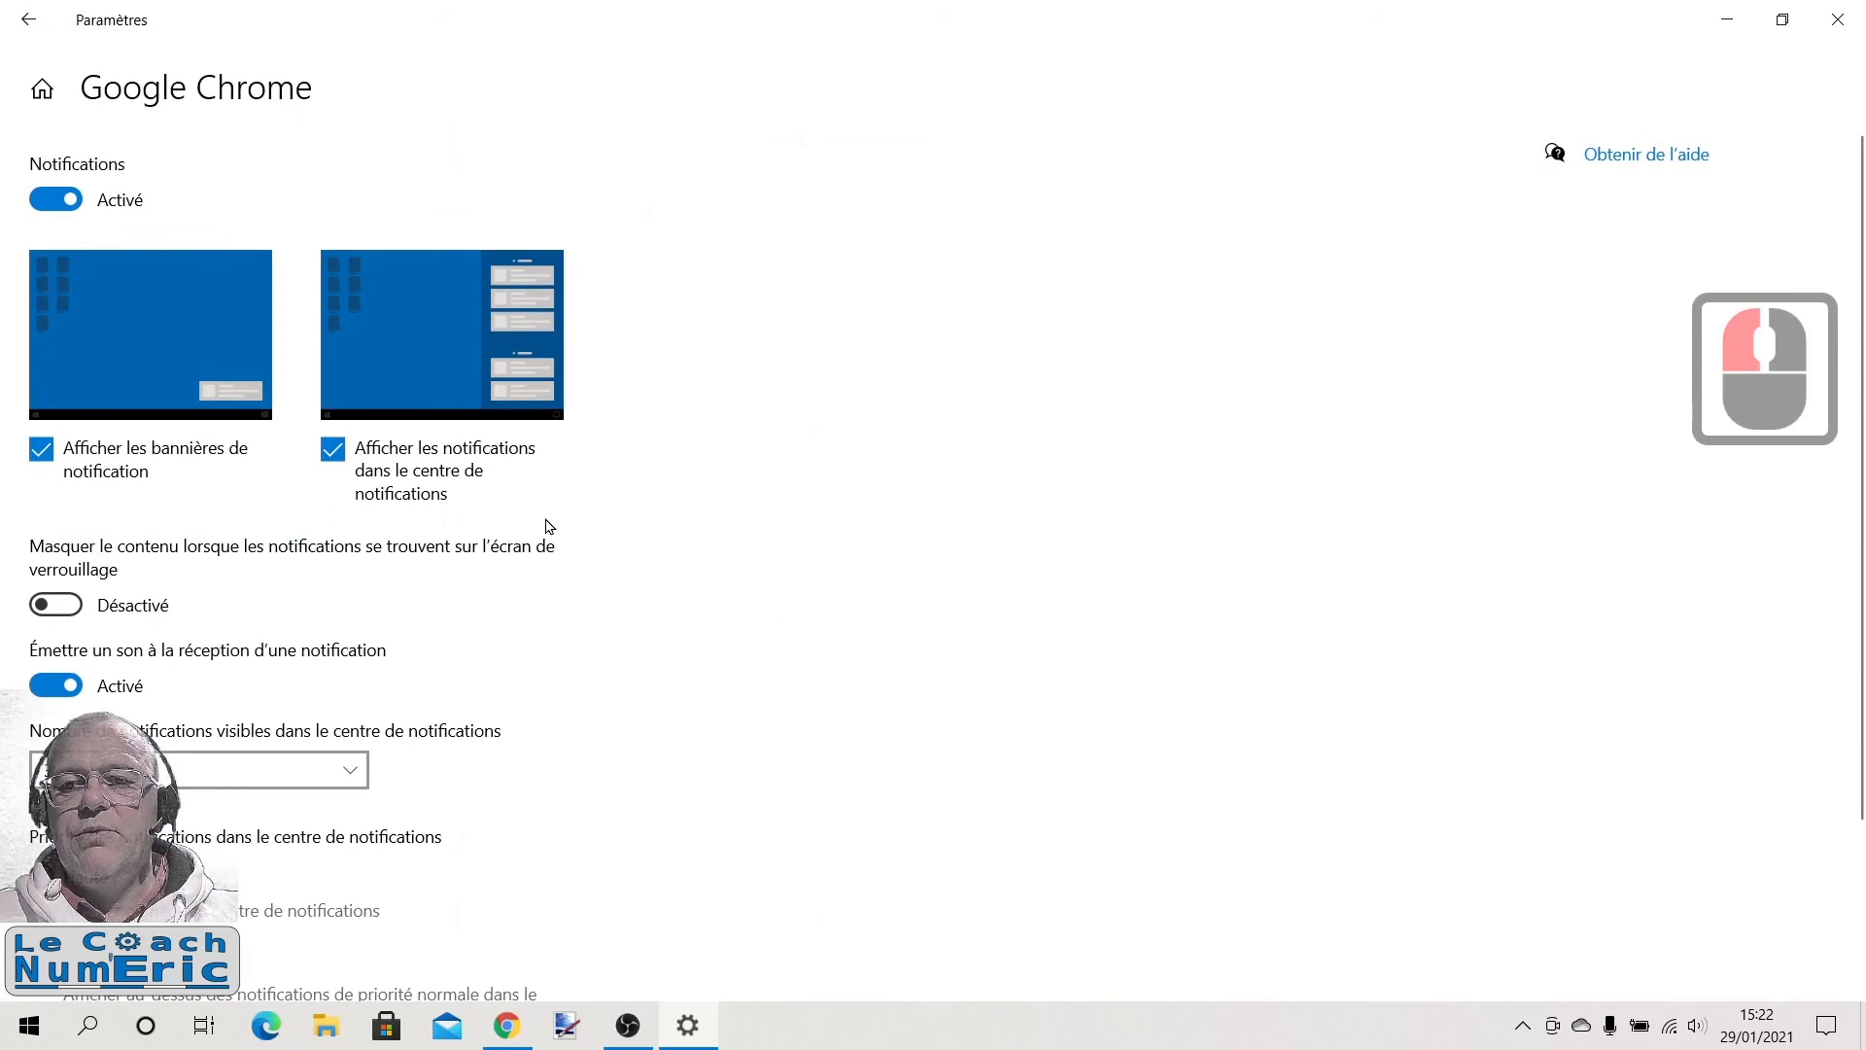
{"action": "scroll", "coordinate": [549, 526], "scroll_direction": "down", "scroll_amount": 3}
{"action": "scroll", "coordinate": [549, 526], "scroll_direction": "up", "scroll_amount": 4}
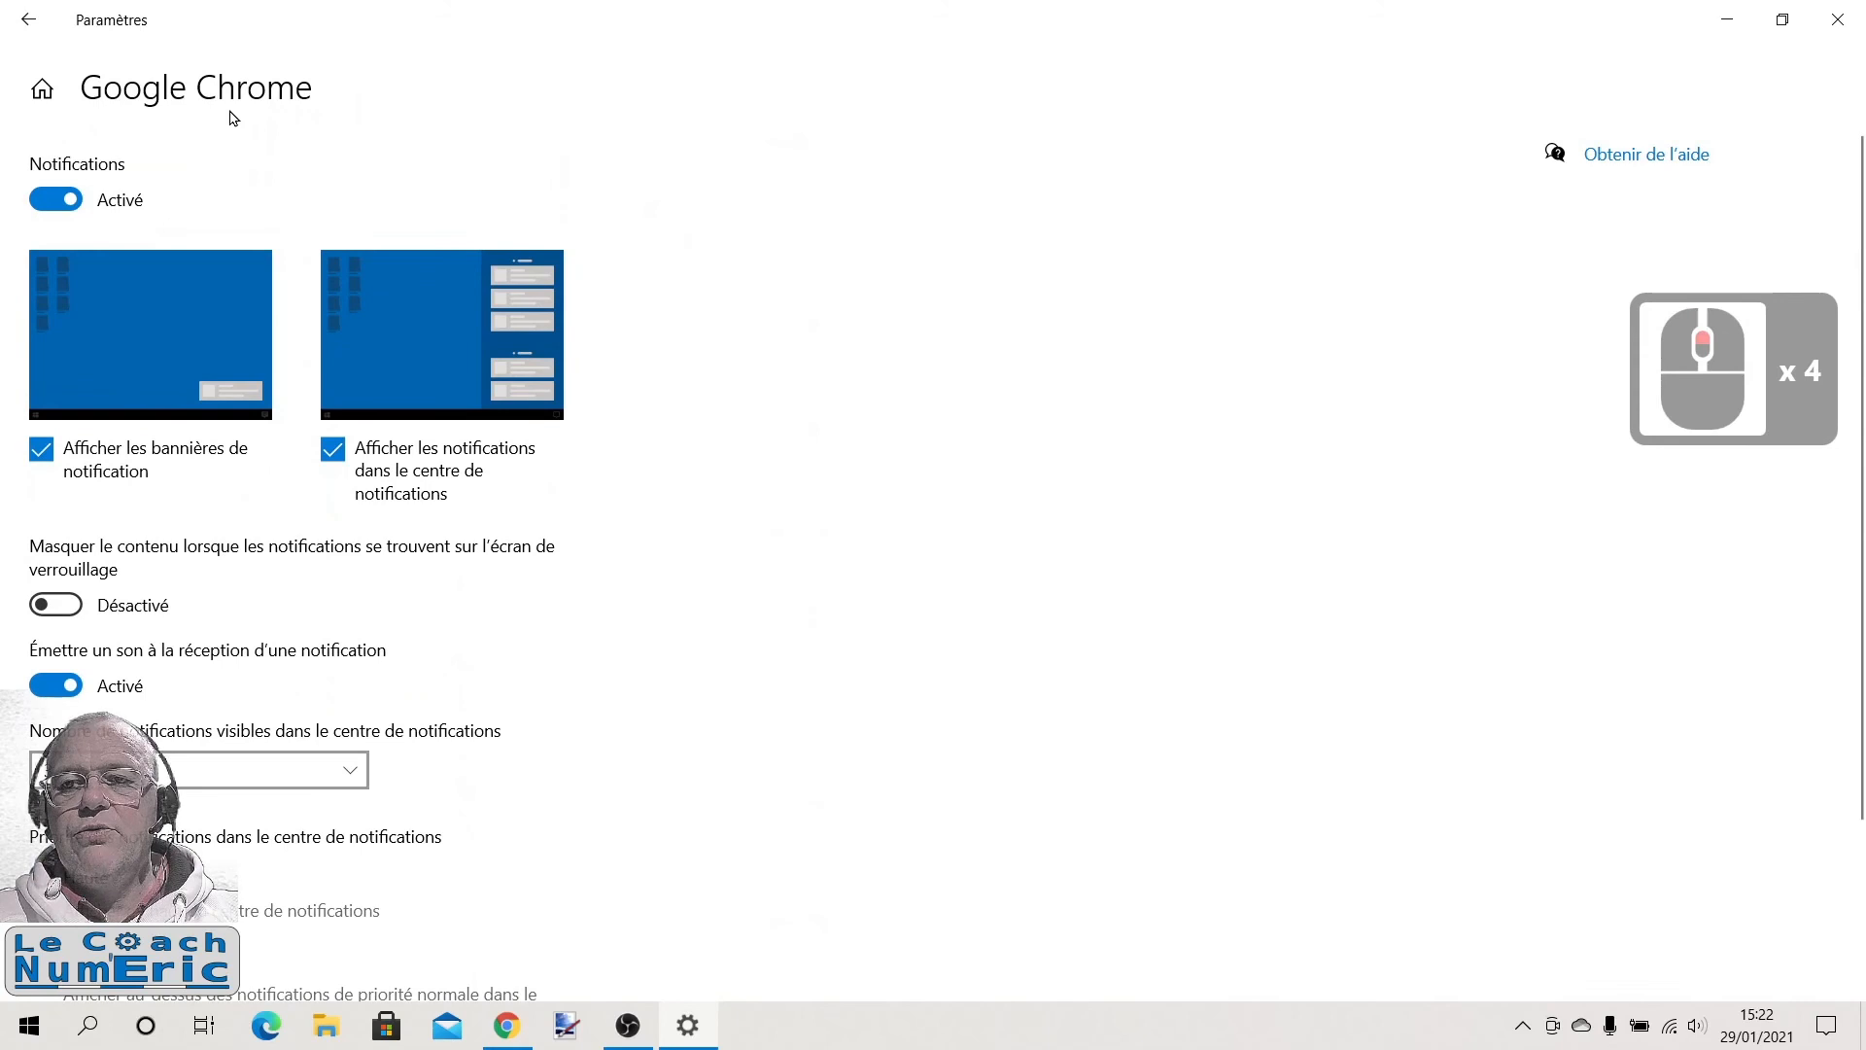
{"action": "left_click", "coordinate": [29, 19]}
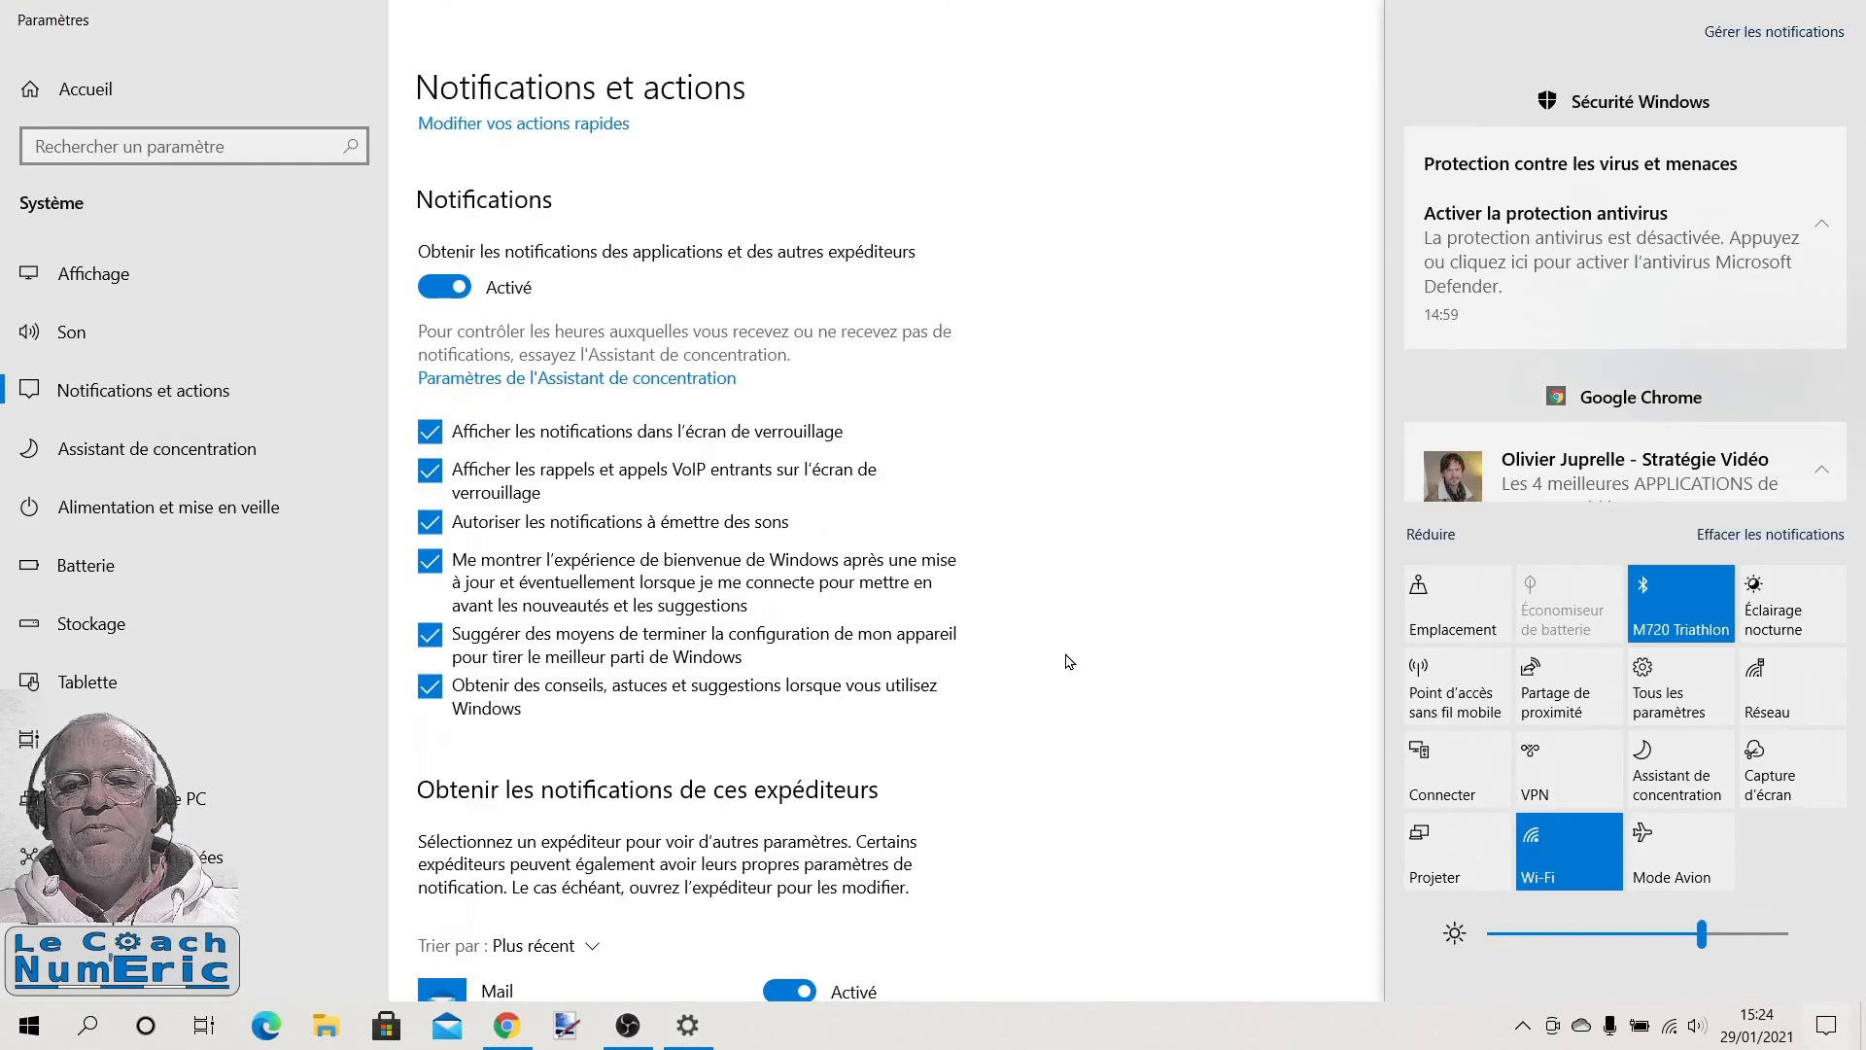
In Google Chrome's sender settings, disable notification banners and the sound played when a notification arrives
{"action": "scroll", "coordinate": [1069, 661], "scroll_direction": "down", "scroll_amount": 3}
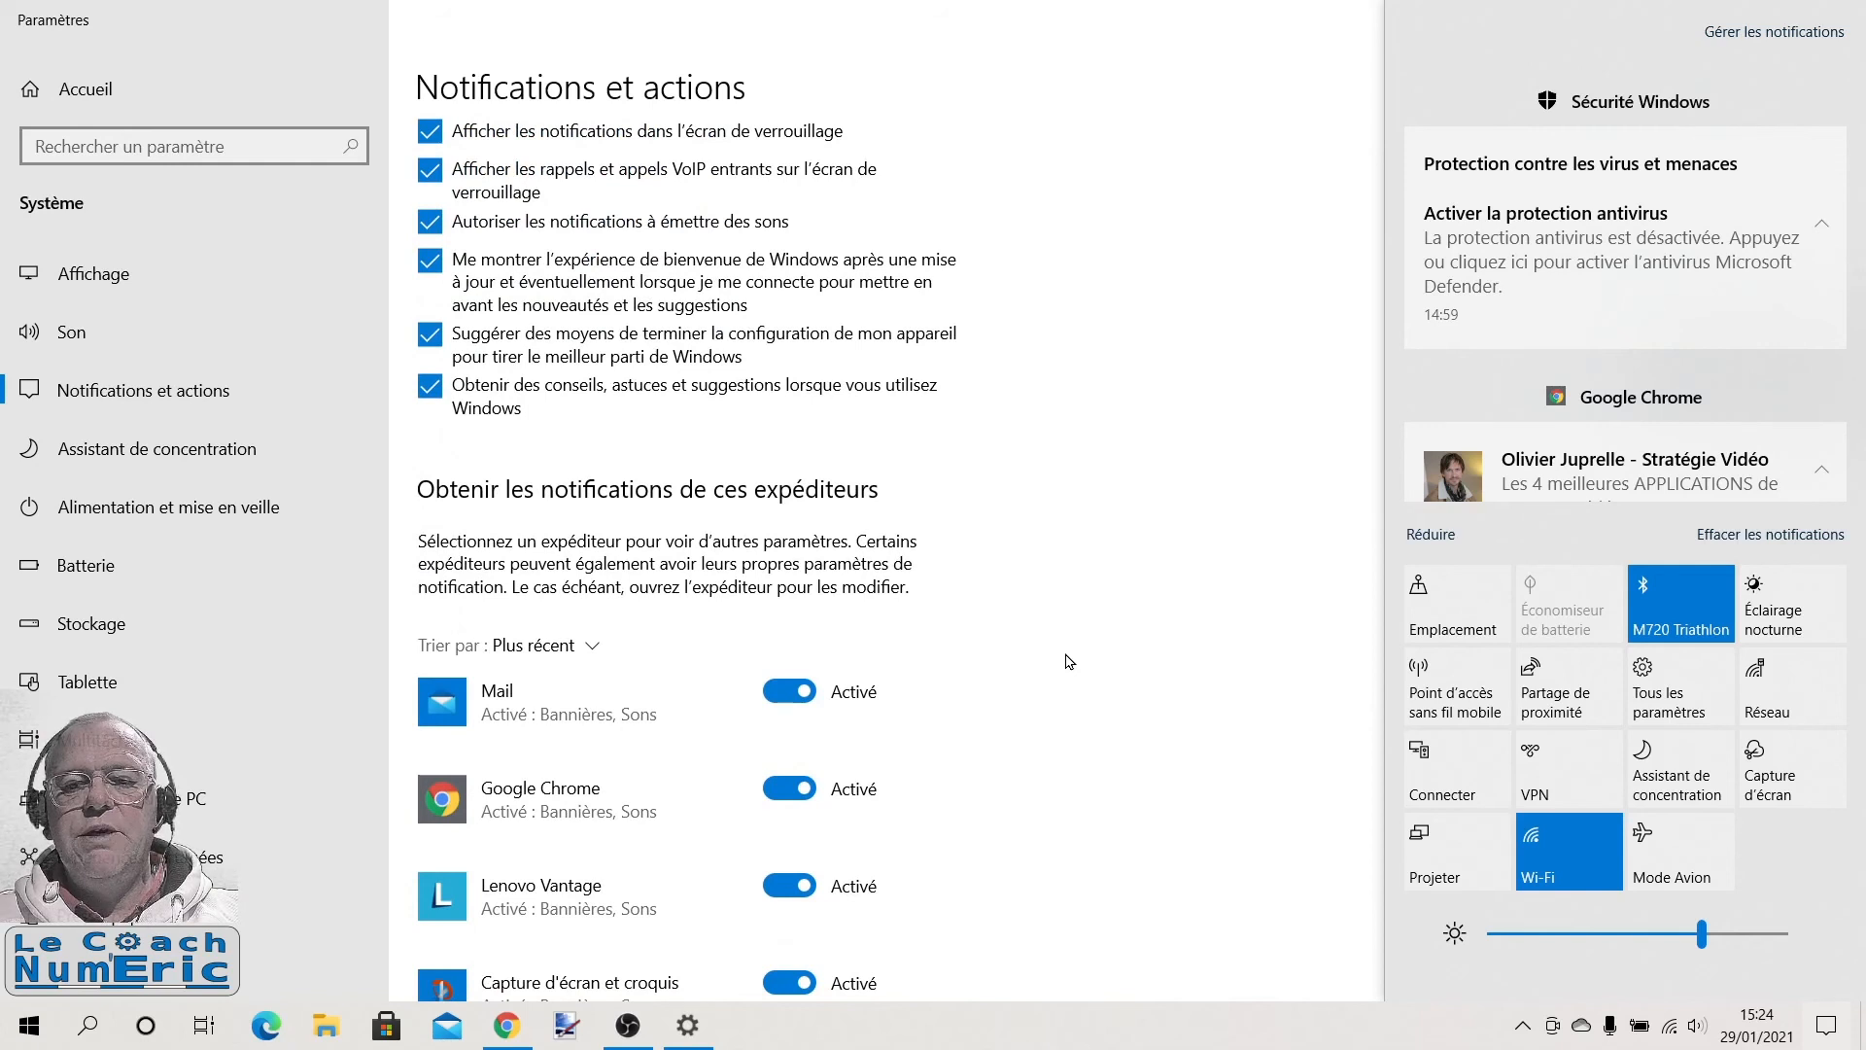
{"action": "scroll", "coordinate": [1069, 662], "scroll_direction": "down", "scroll_amount": 3}
{"action": "left_click", "coordinate": [555, 504]}
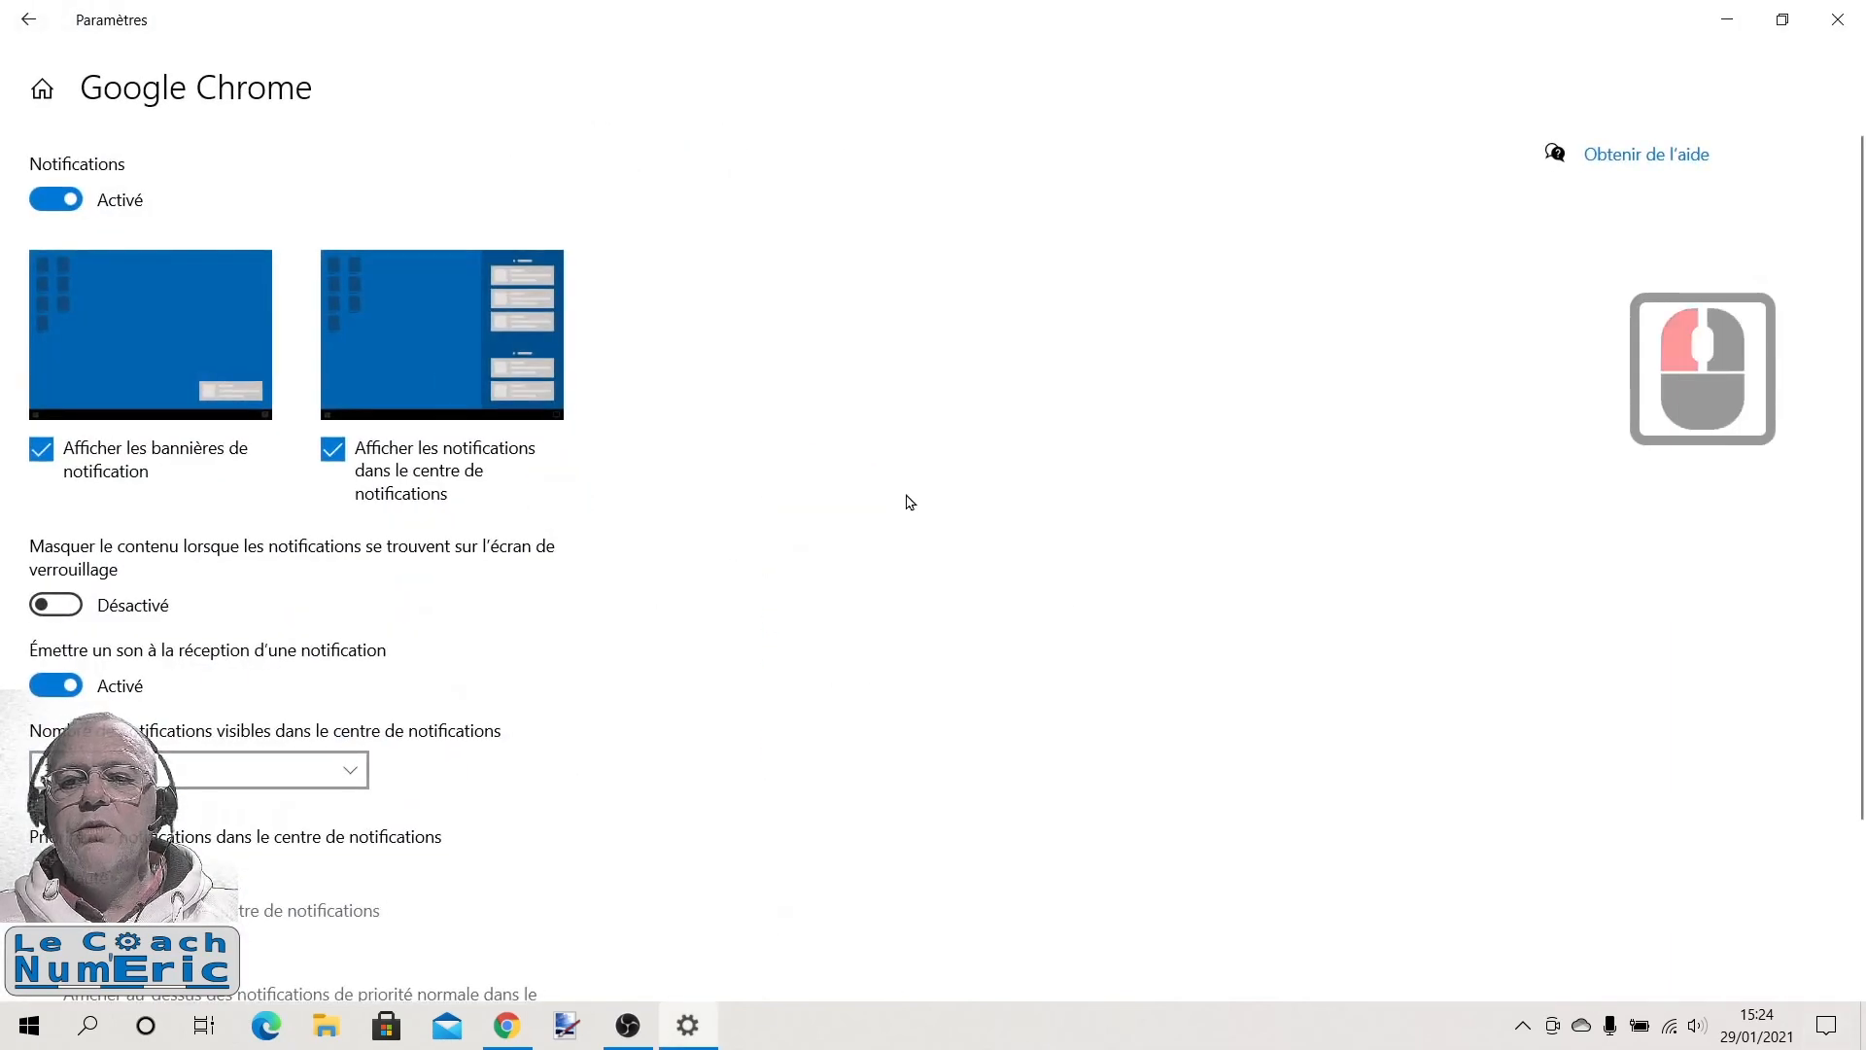
{"action": "left_click", "coordinate": [44, 451]}
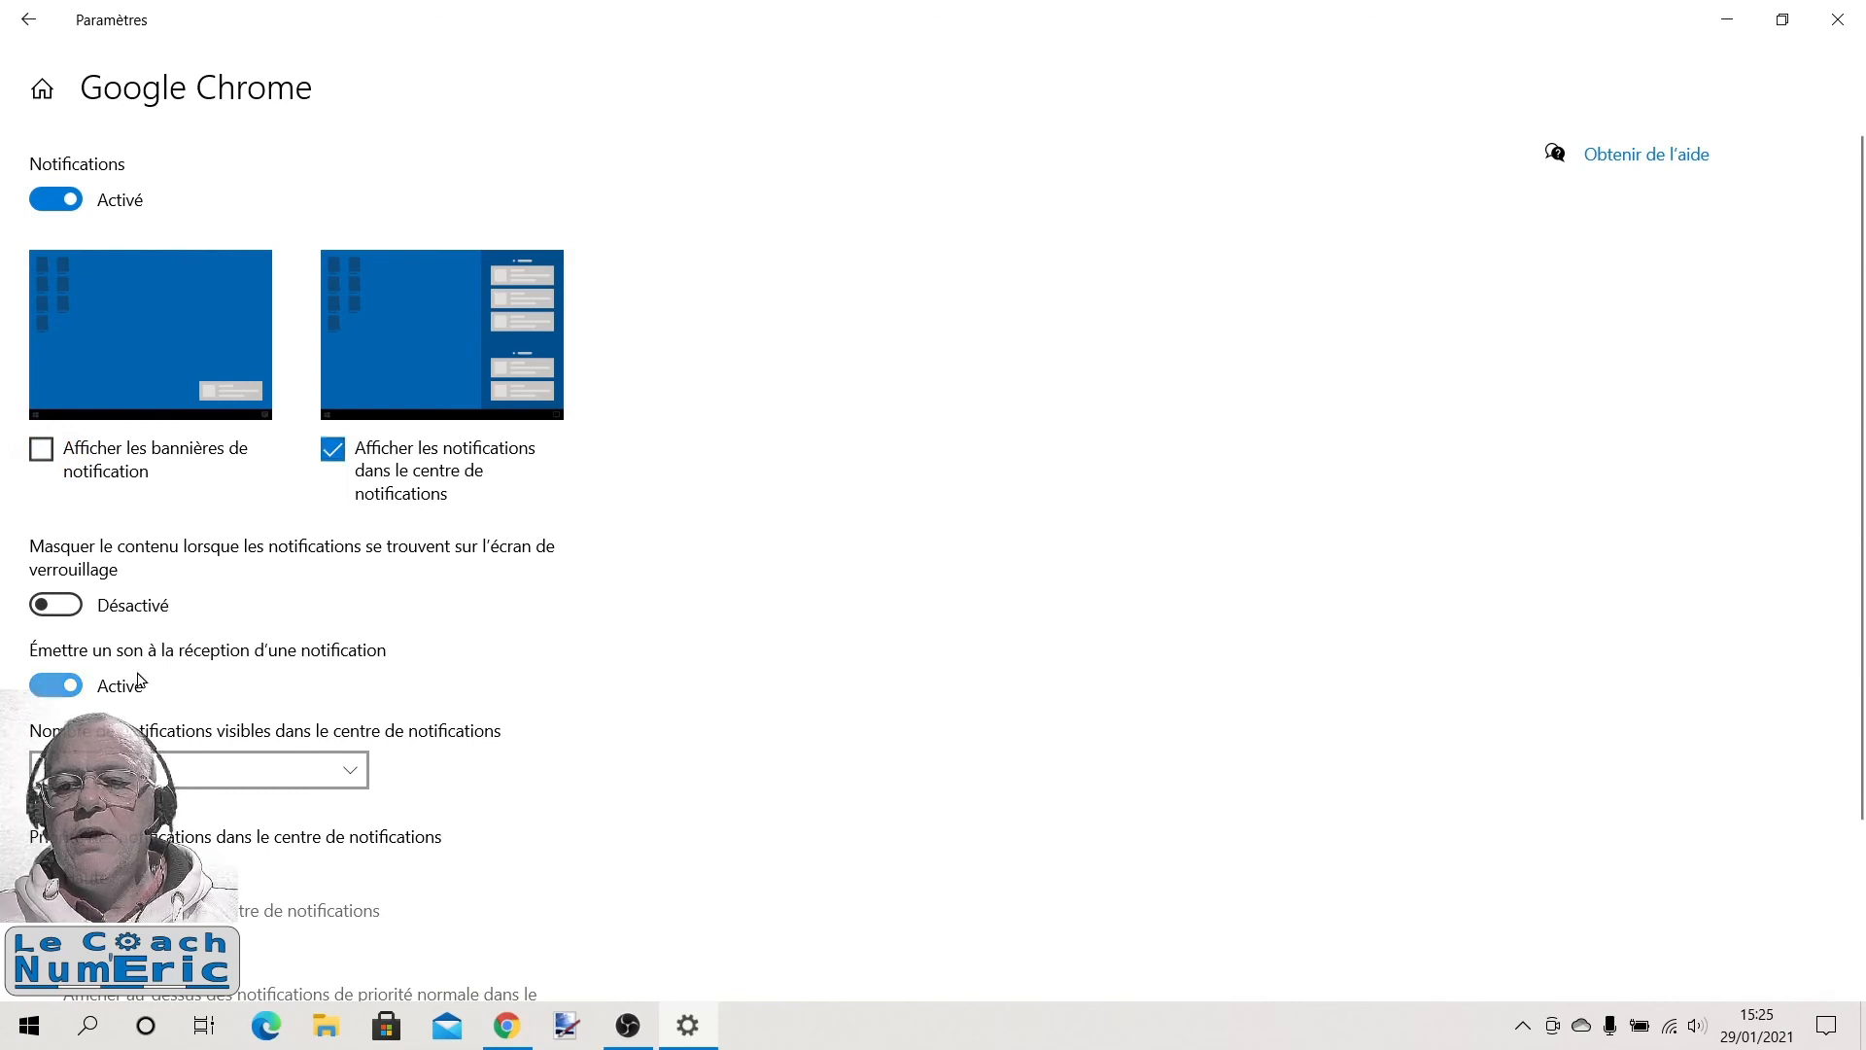
{"action": "left_click", "coordinate": [64, 687]}
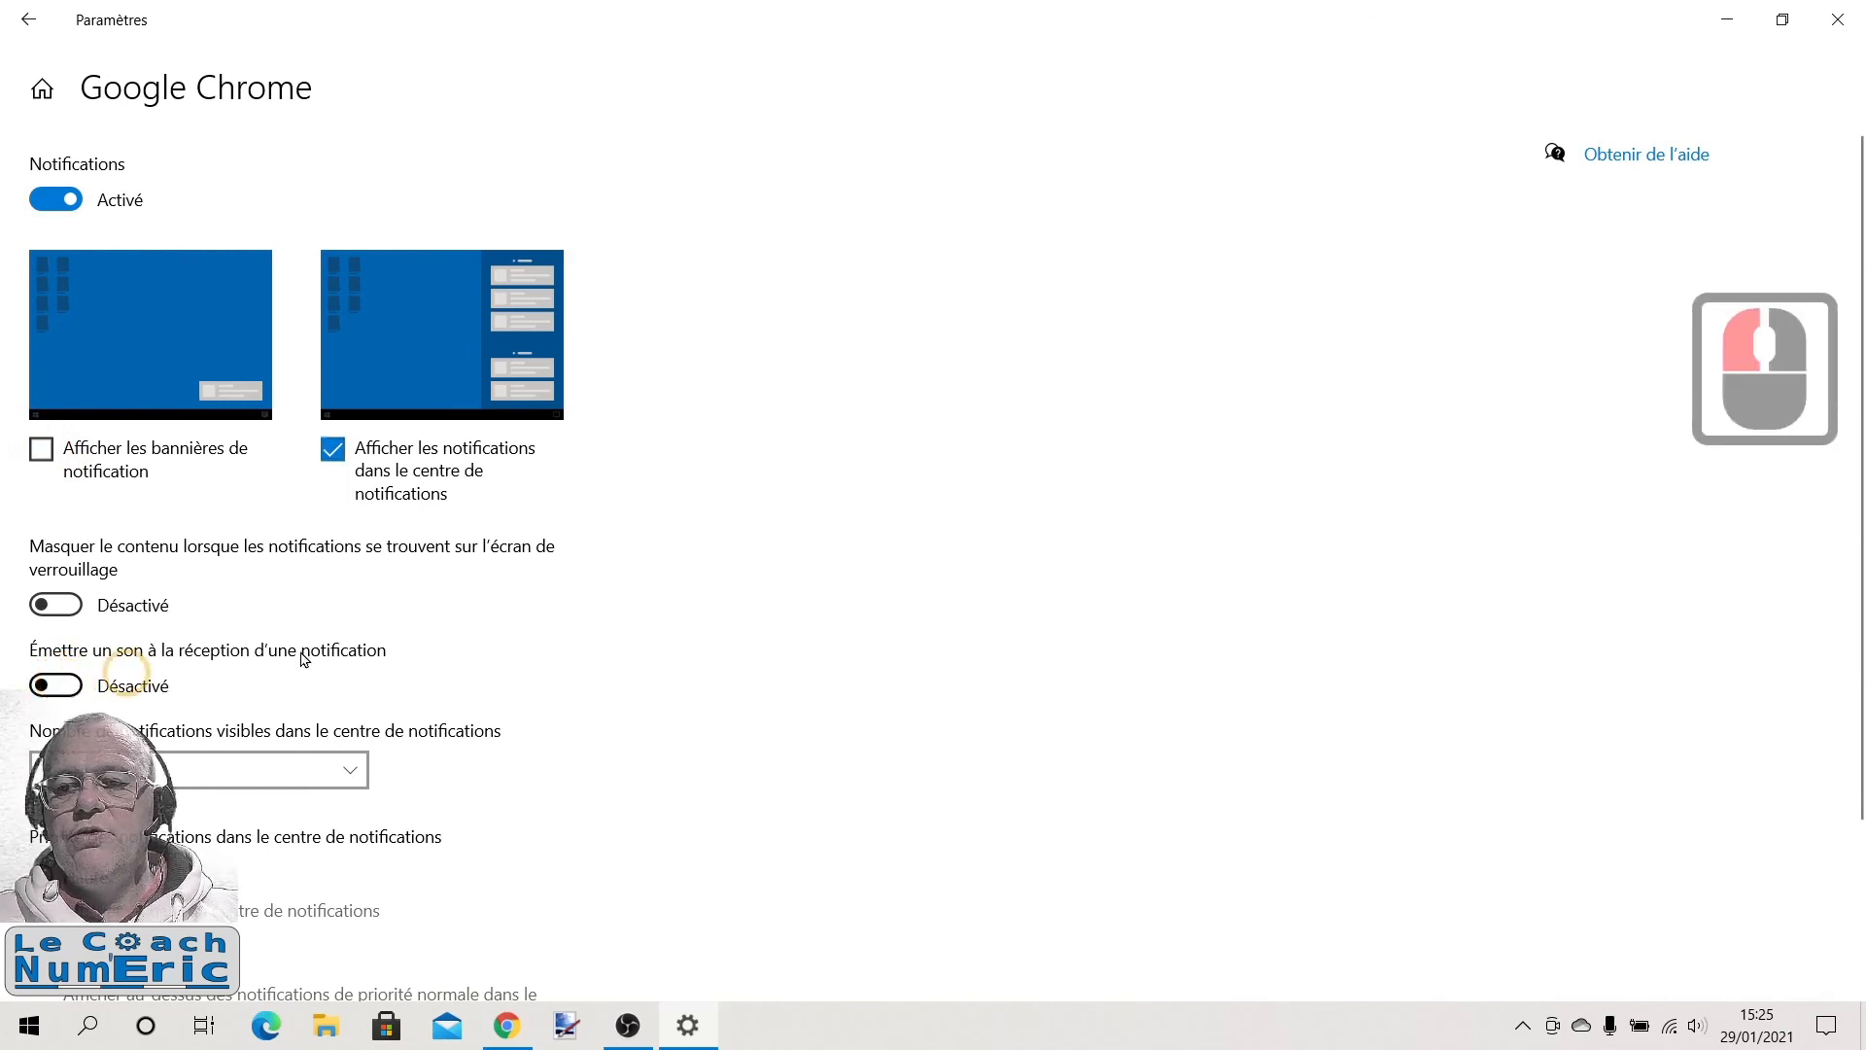
Review Chrome's visible notification count and priority options, and go back to "Notifications et actions"
{"action": "scroll", "coordinate": [483, 642], "scroll_direction": "down", "scroll_amount": 2}
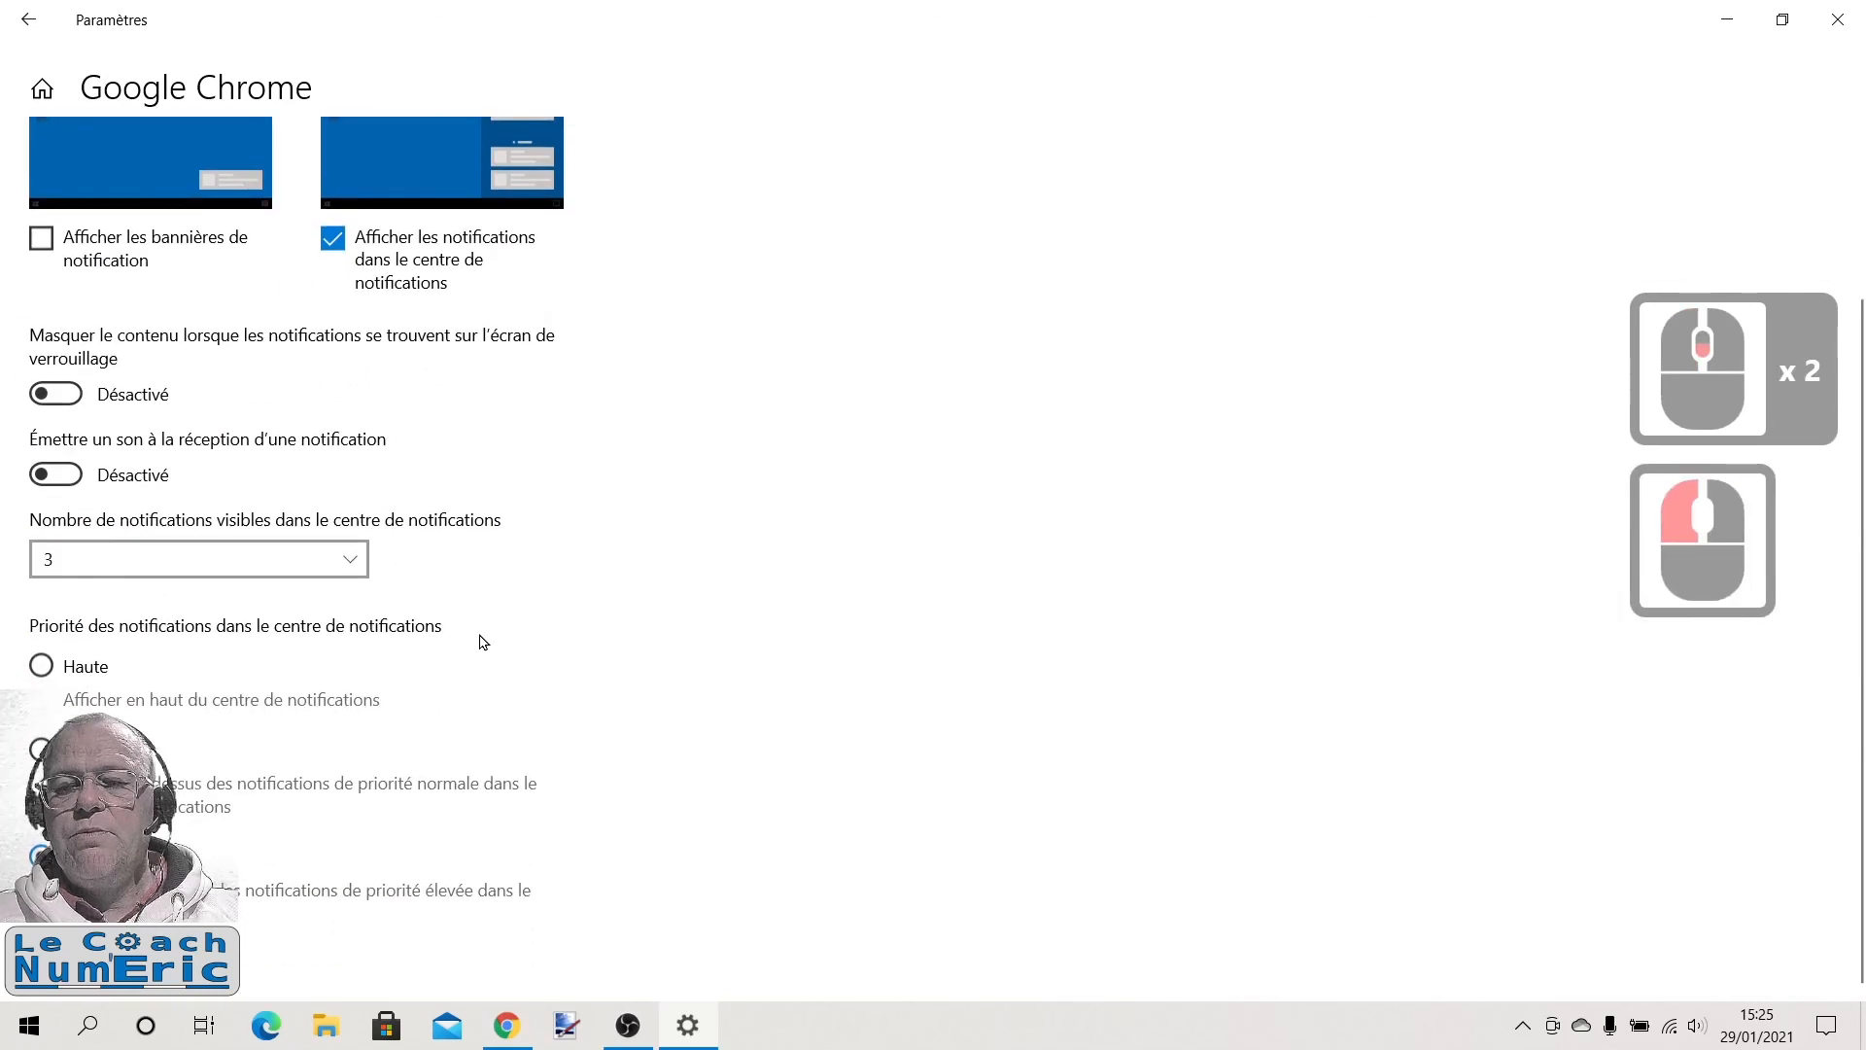
{"action": "scroll", "coordinate": [483, 643], "scroll_direction": "up", "scroll_amount": 3}
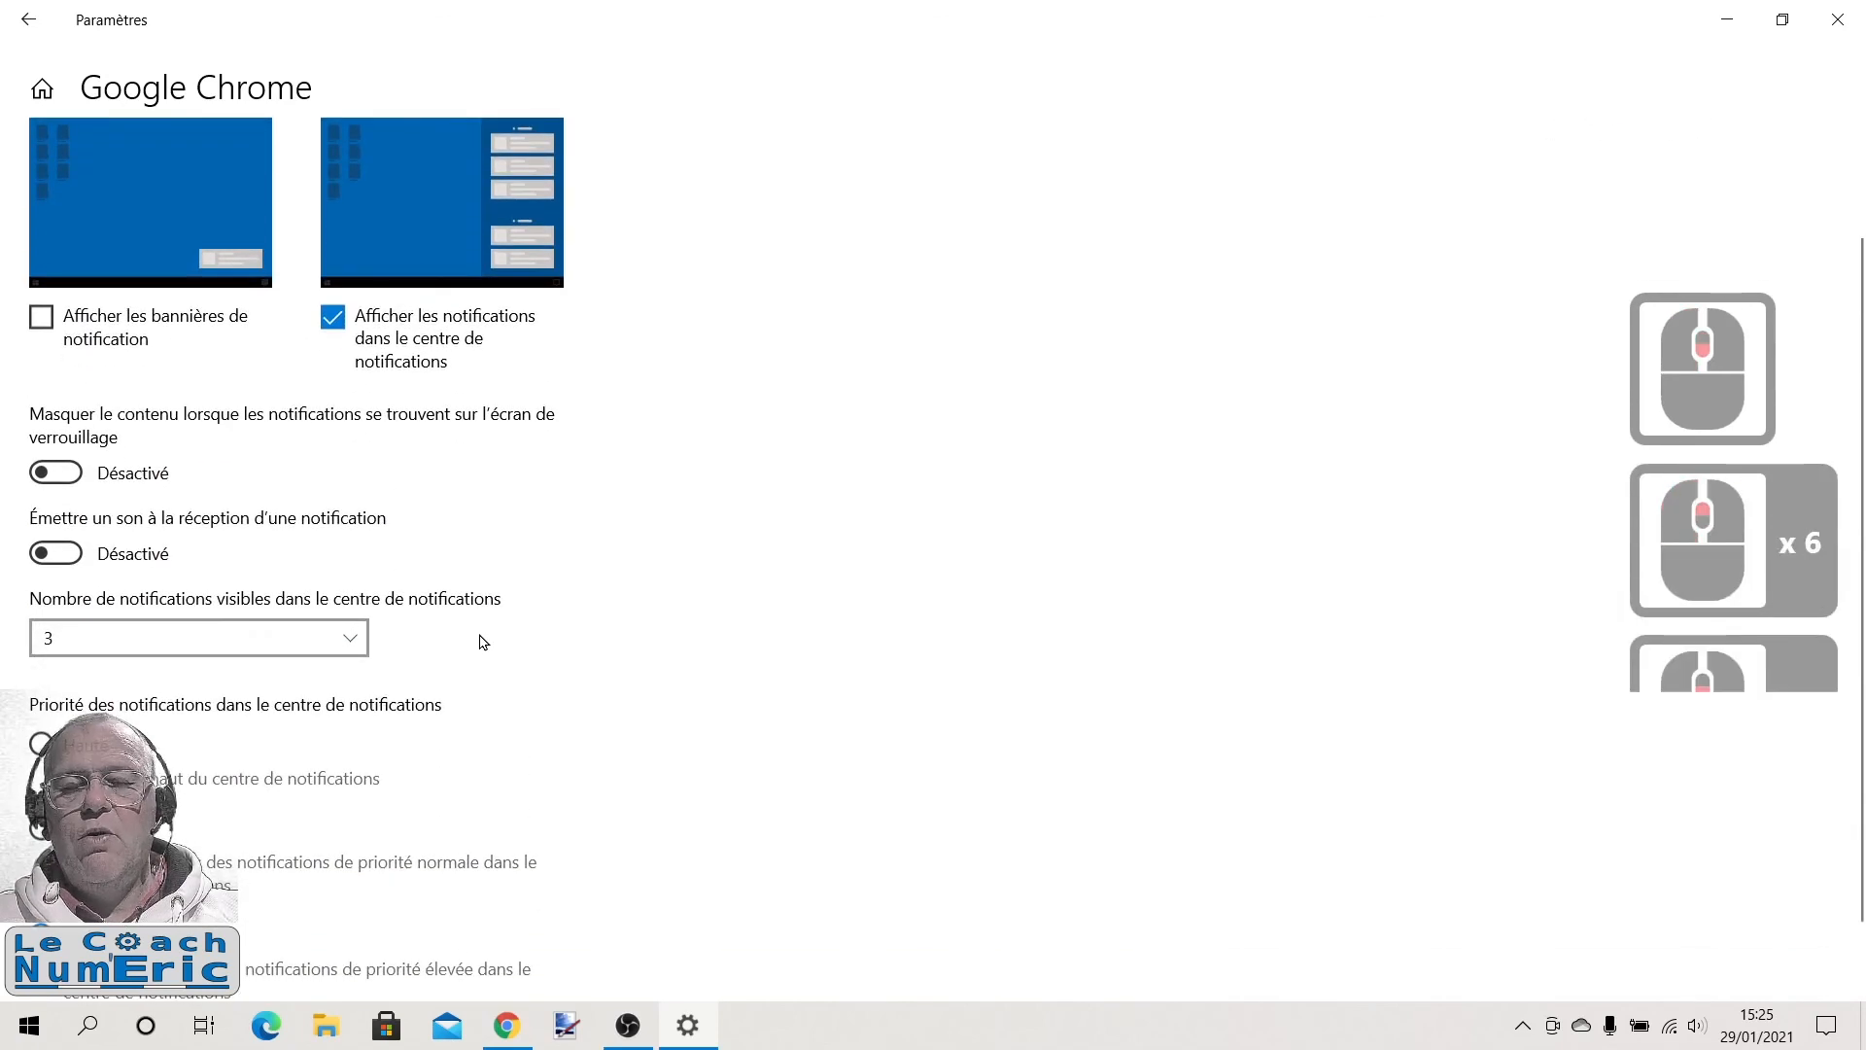
{"action": "left_click", "coordinate": [32, 21]}
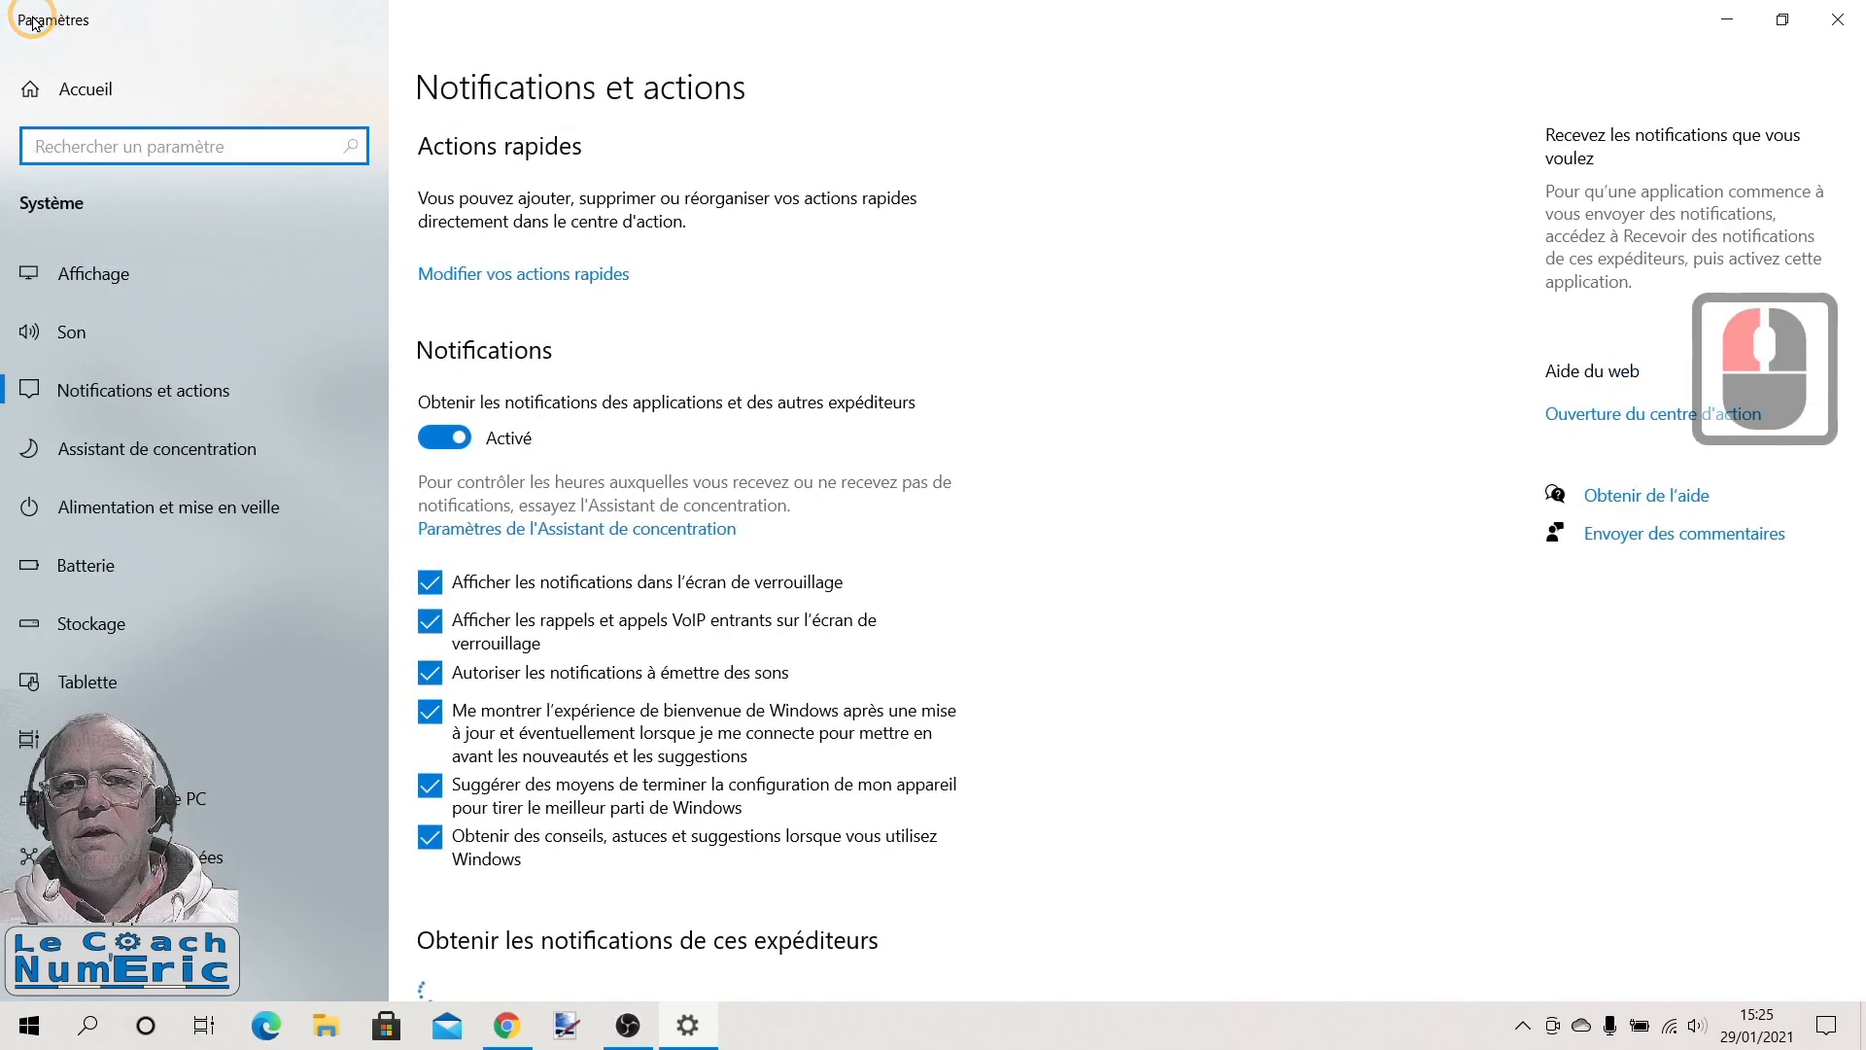